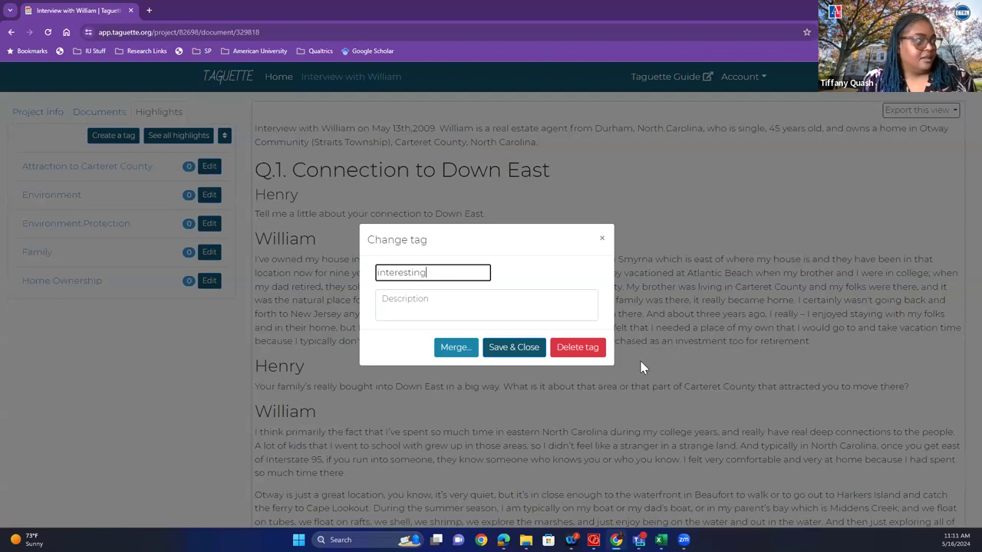
Save the "Attraction to Carteret County" tag under the name "interesting" and delete that tag from the project.
click(505, 353)
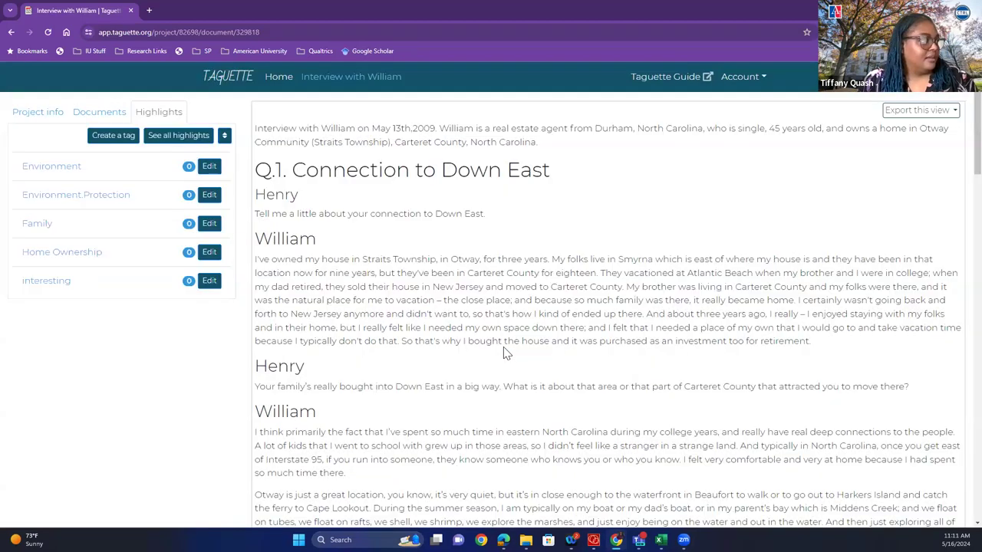
click(210, 282)
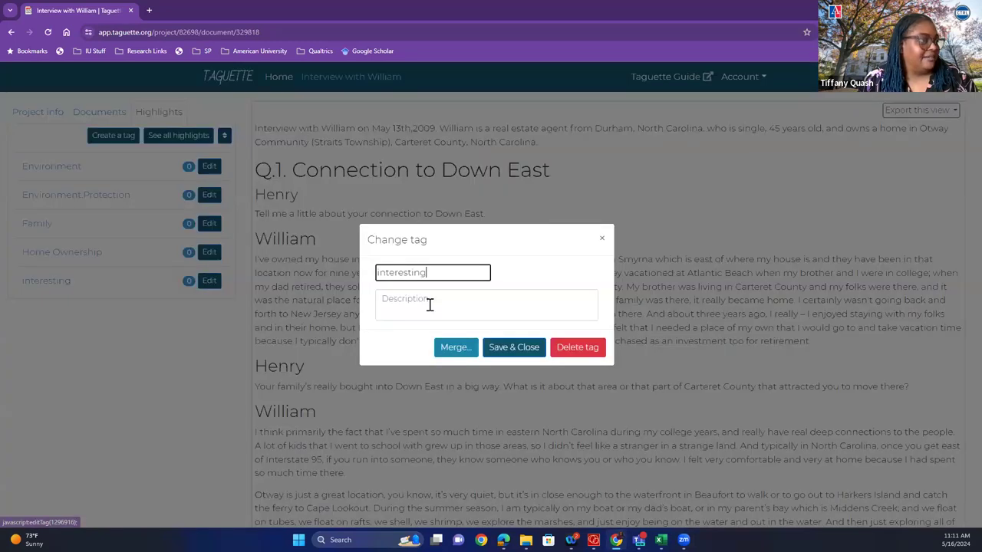
click(568, 349)
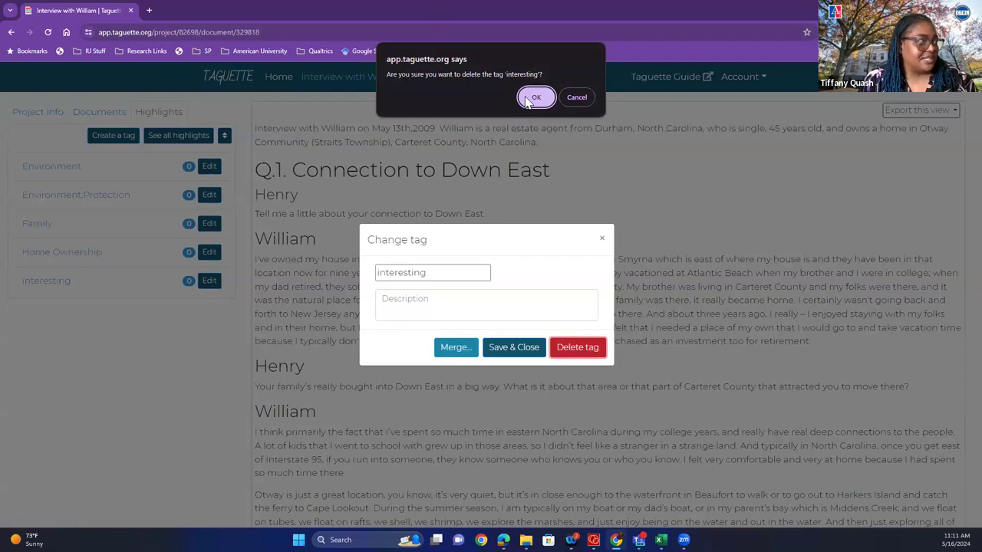
click(528, 99)
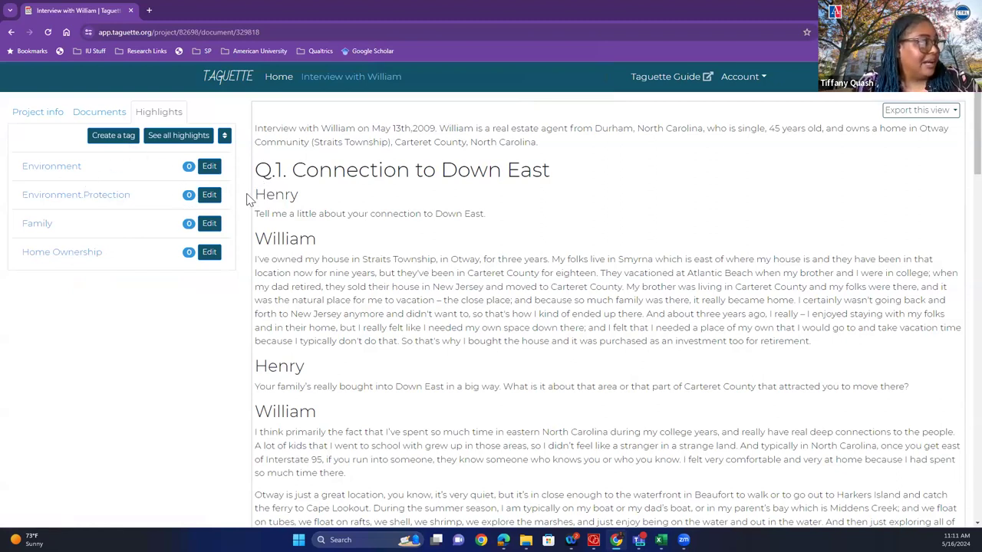
Start a new tag named "Attraction to Down East".
click(126, 143)
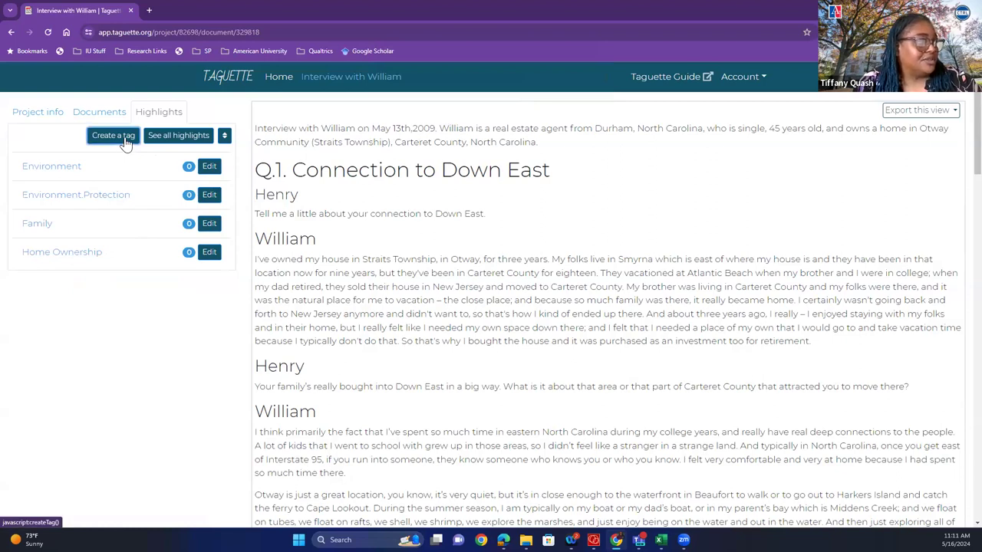
click(114, 143)
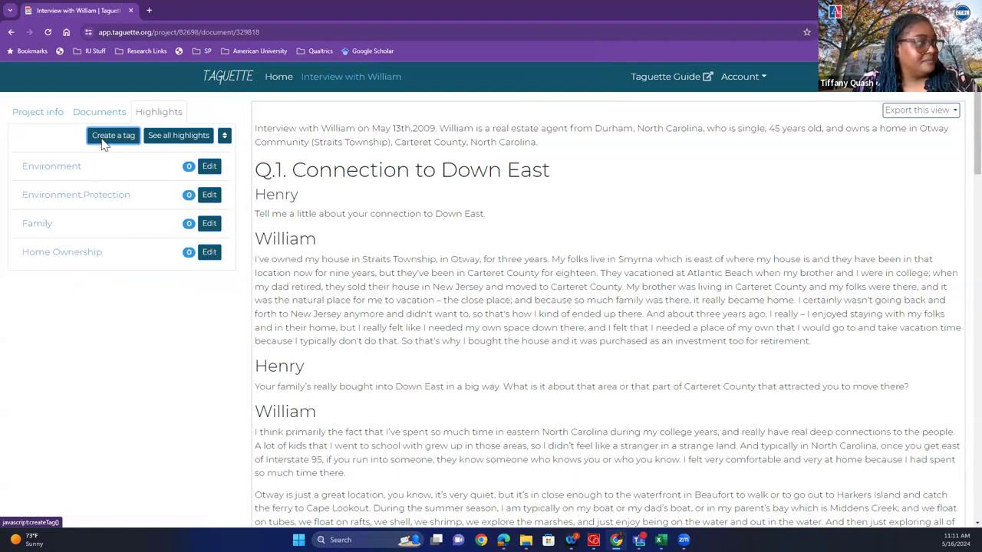
click(102, 145)
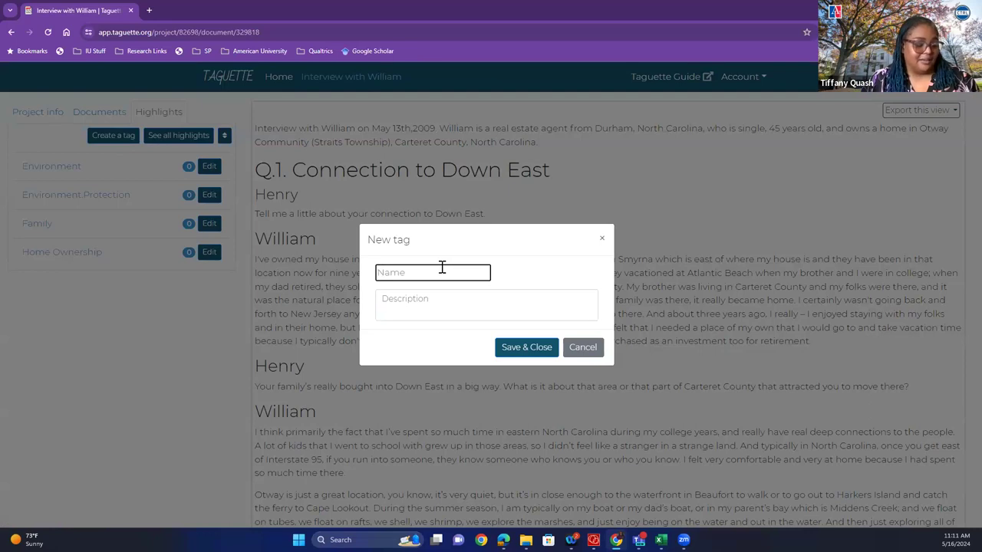
text(Attrac)
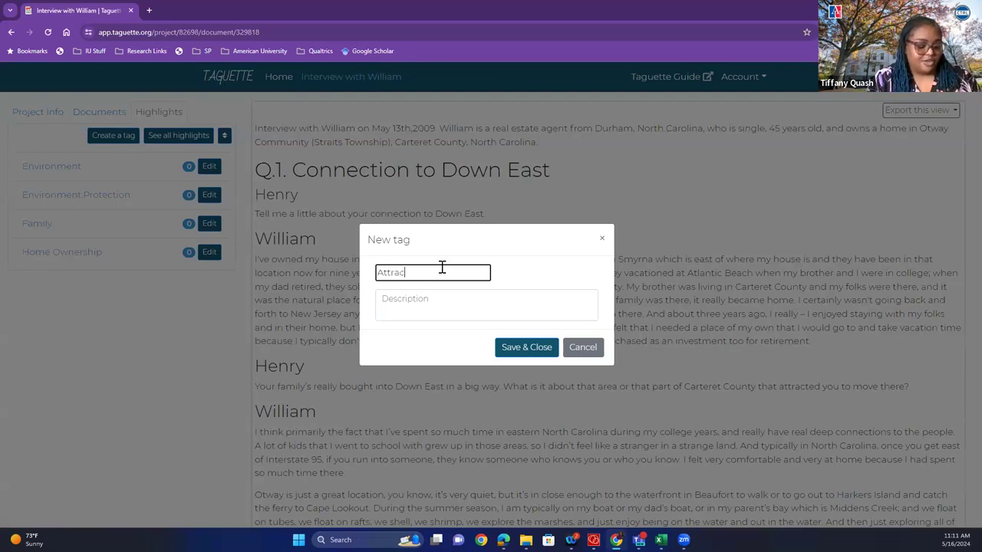
text(tion to)
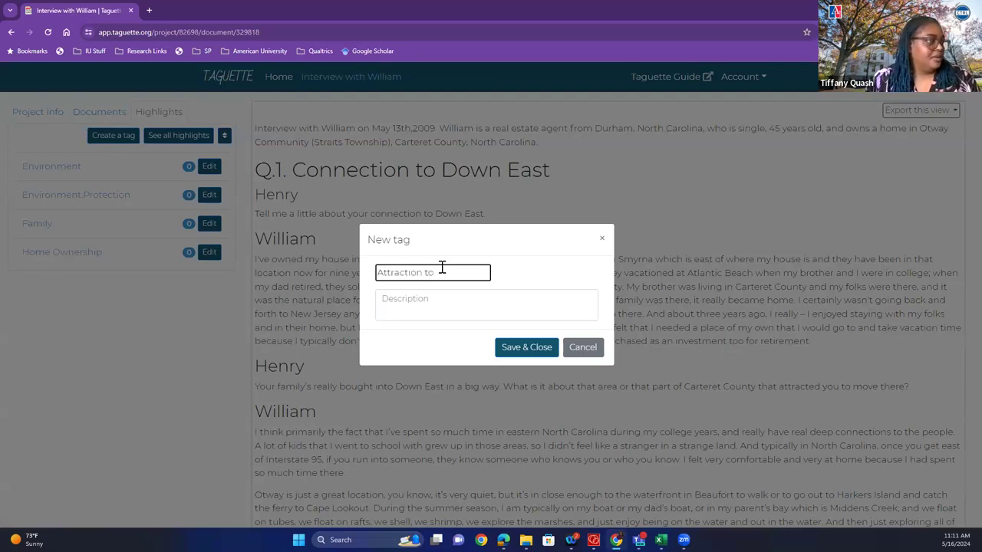
text( Down East)
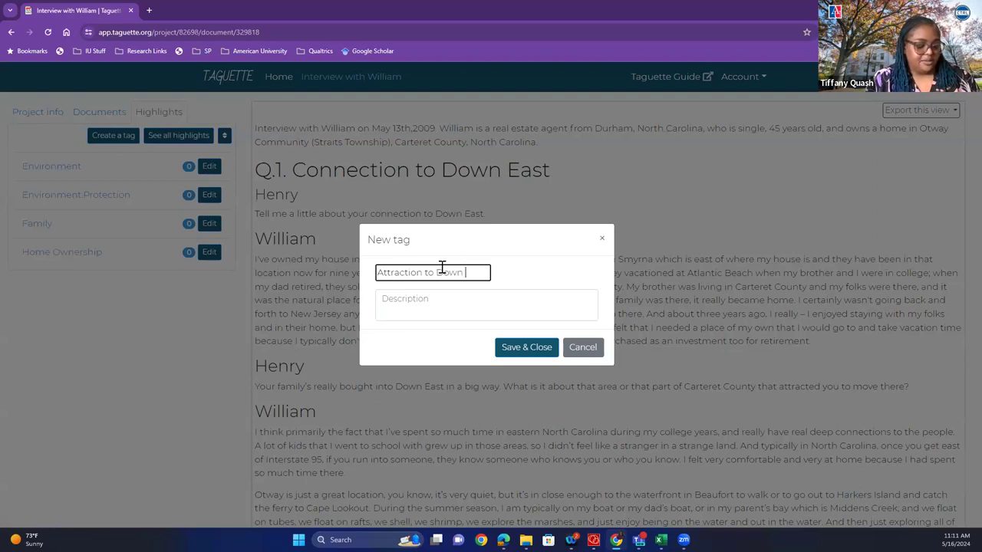
Give the new tag the description "Why interviewee decided o move to Down East" and save it.
click(455, 301)
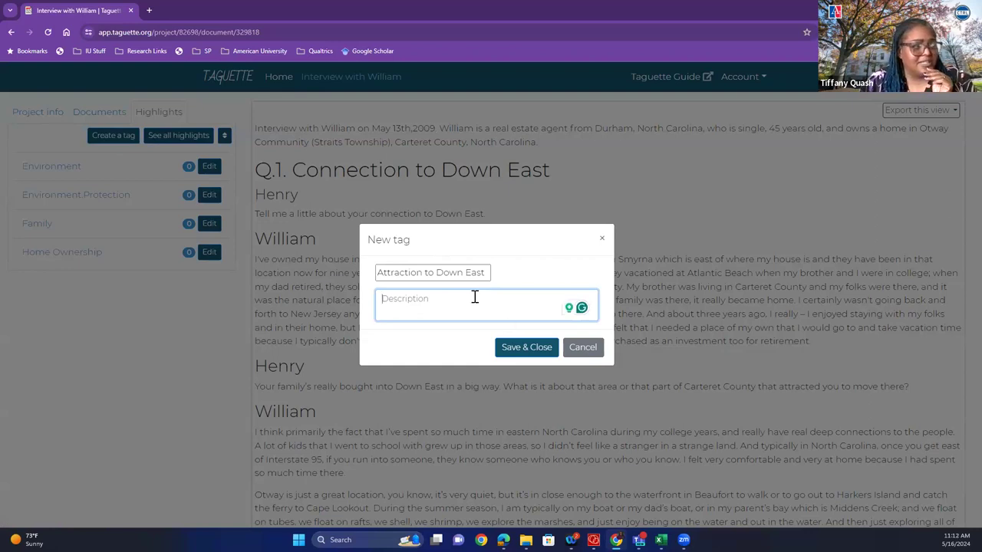
text(Why)
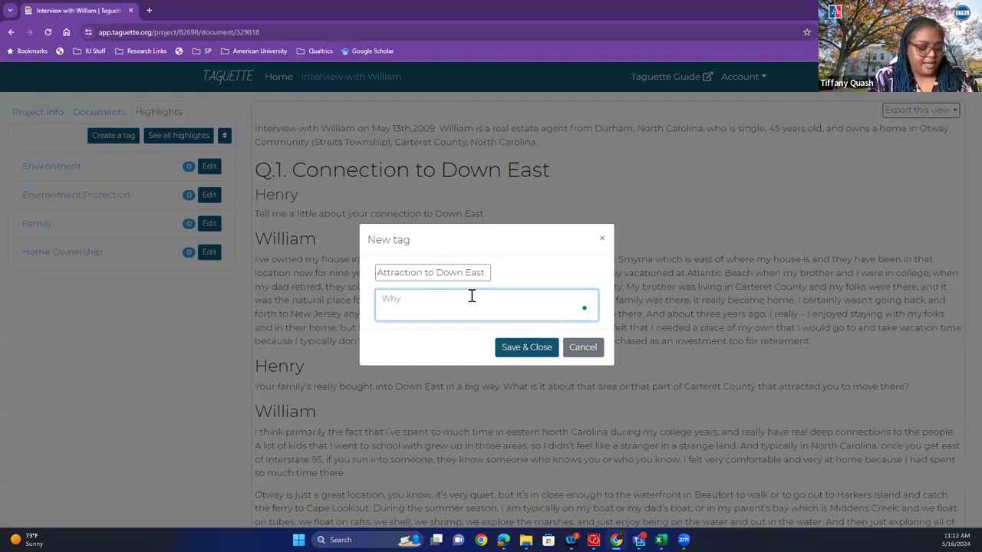
text( interviewee cho)
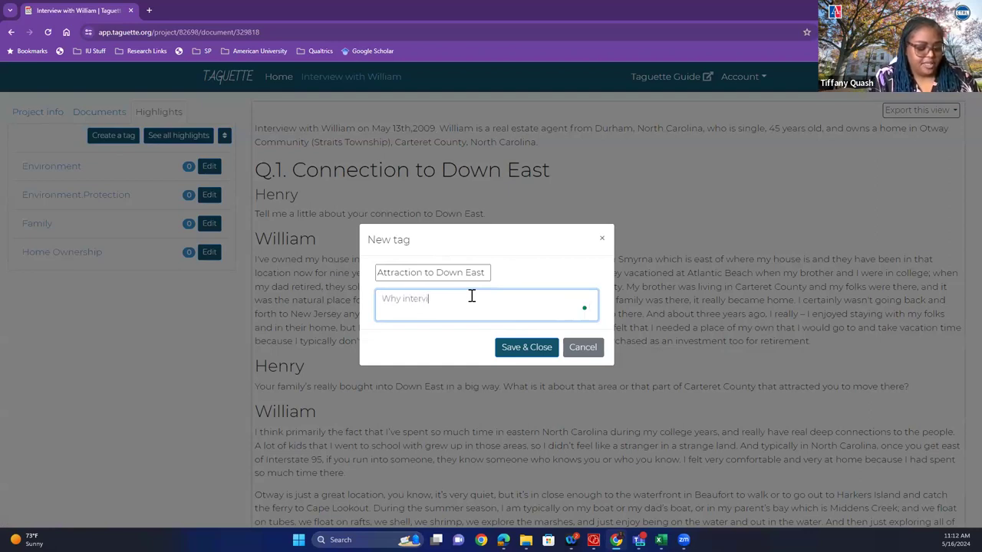
key(BackSpace)
key(BackSpace)
text(decided o move to Down East)
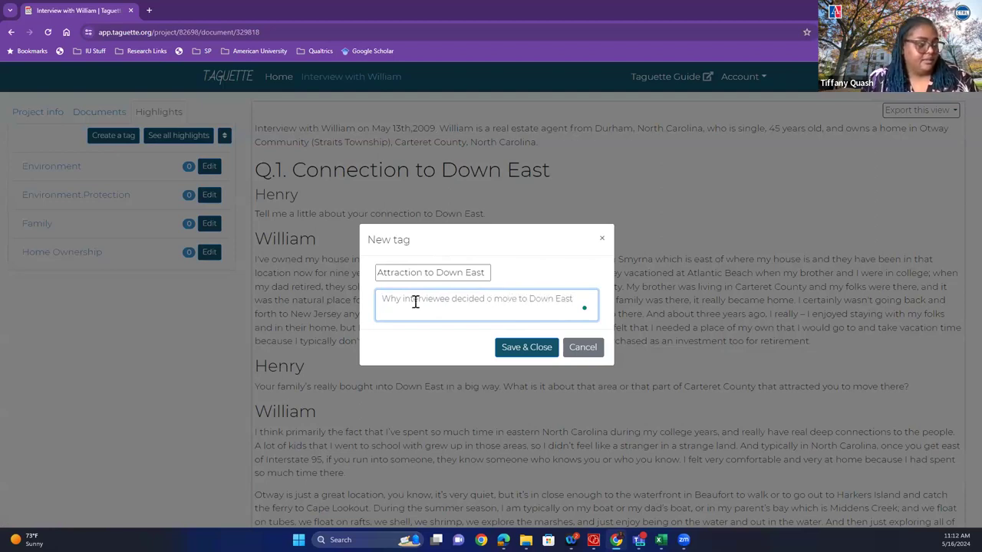
click(509, 347)
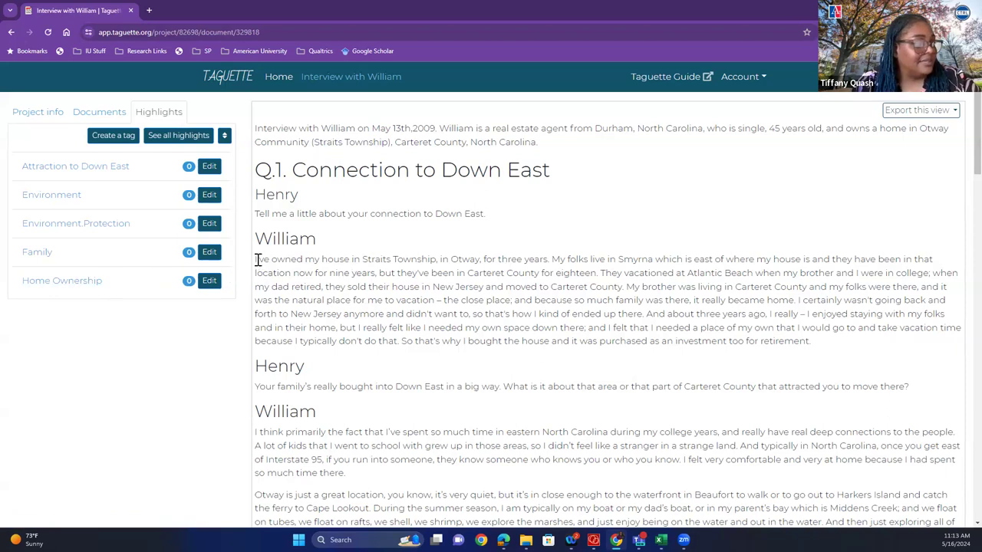
Highlight "I've owned my house in Straits Township, in Otway, for three years" in the first answer and tag it Home Ownership.
drag(256, 261, 263, 261)
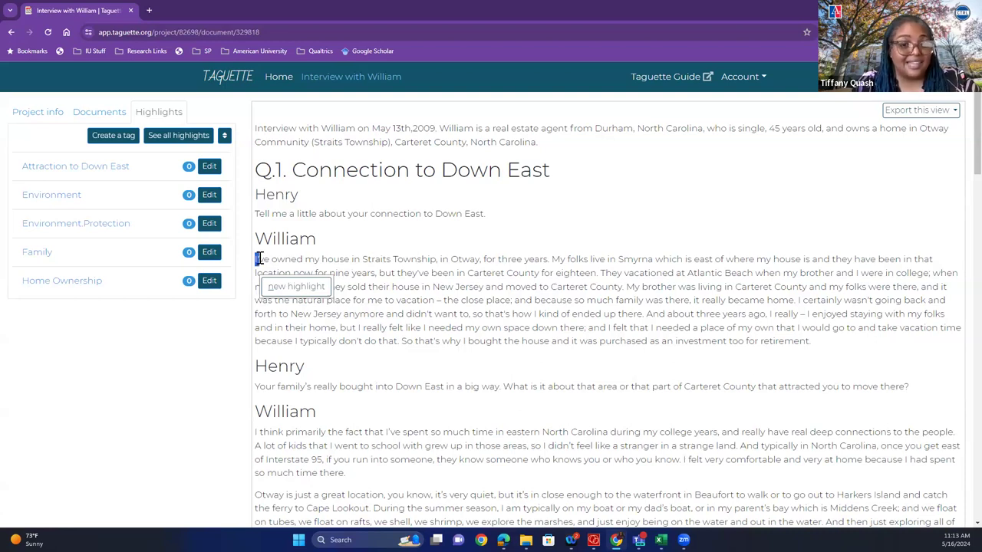
drag(260, 259, 548, 257)
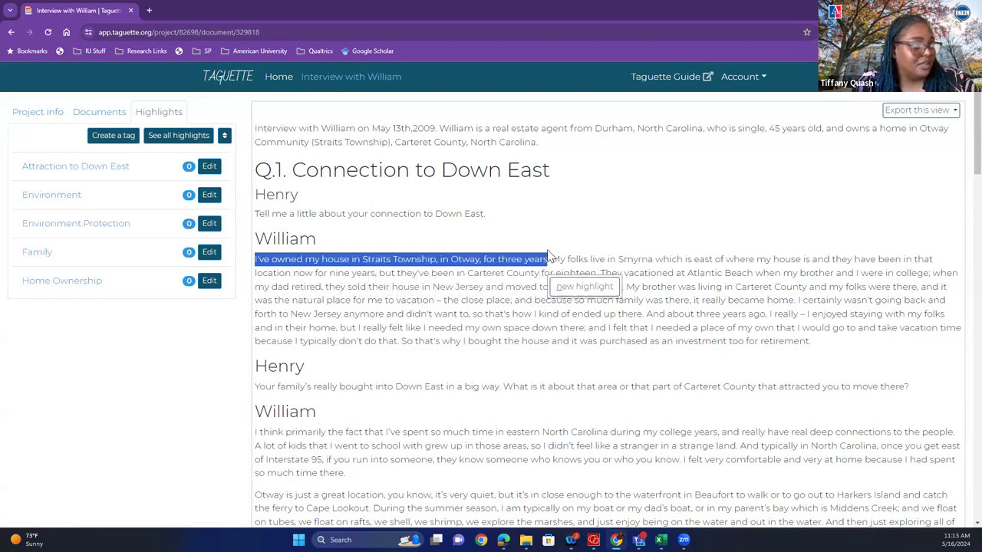
click(567, 291)
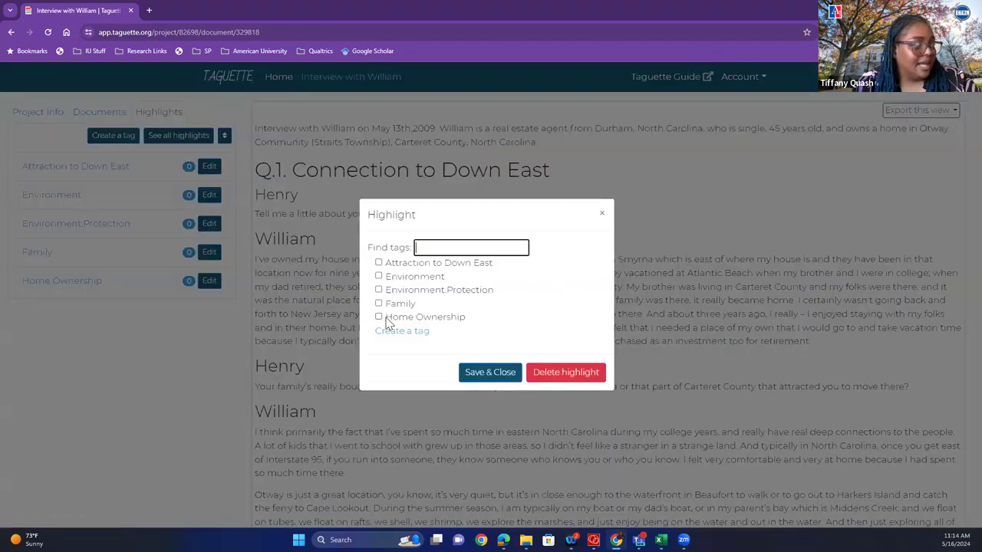
click(379, 317)
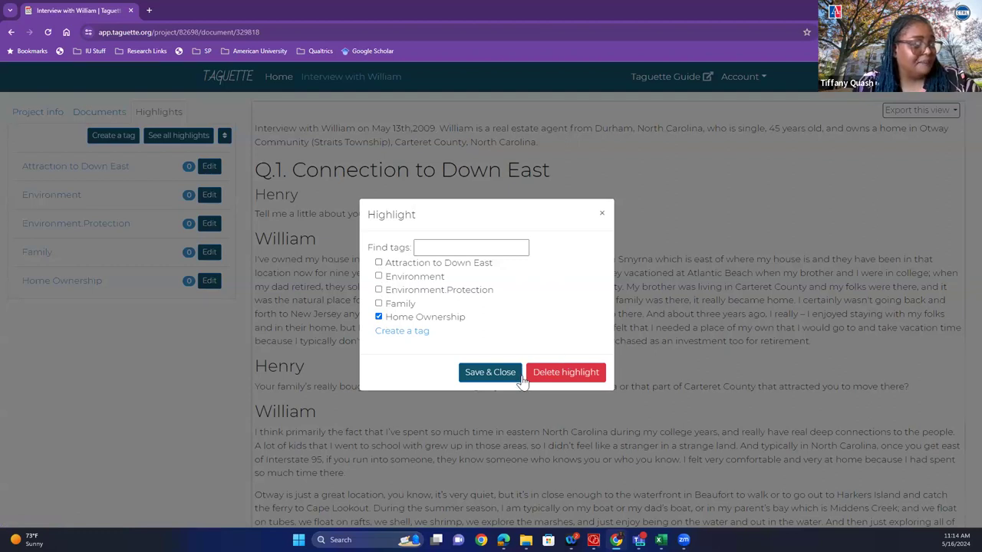
click(497, 378)
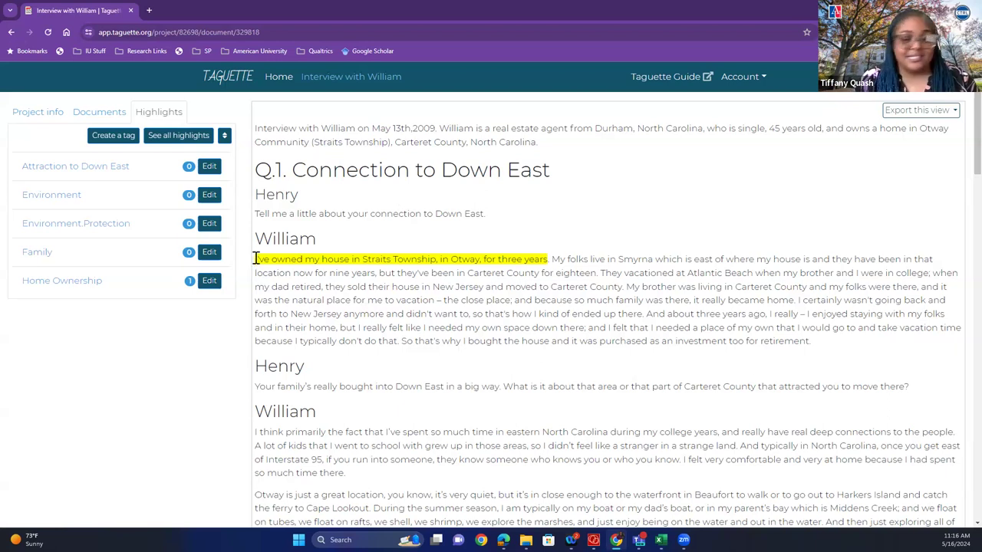
drag(255, 259, 549, 257)
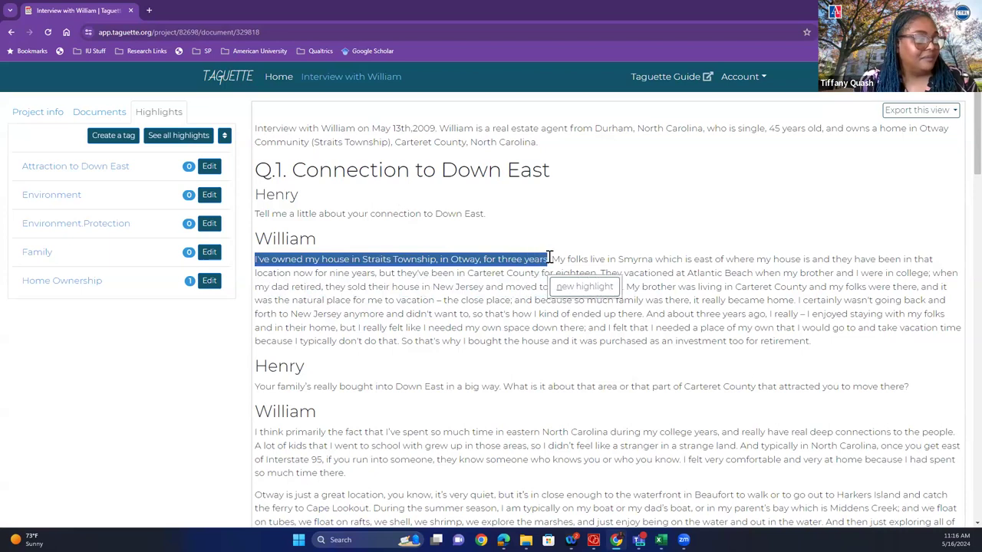
click(577, 288)
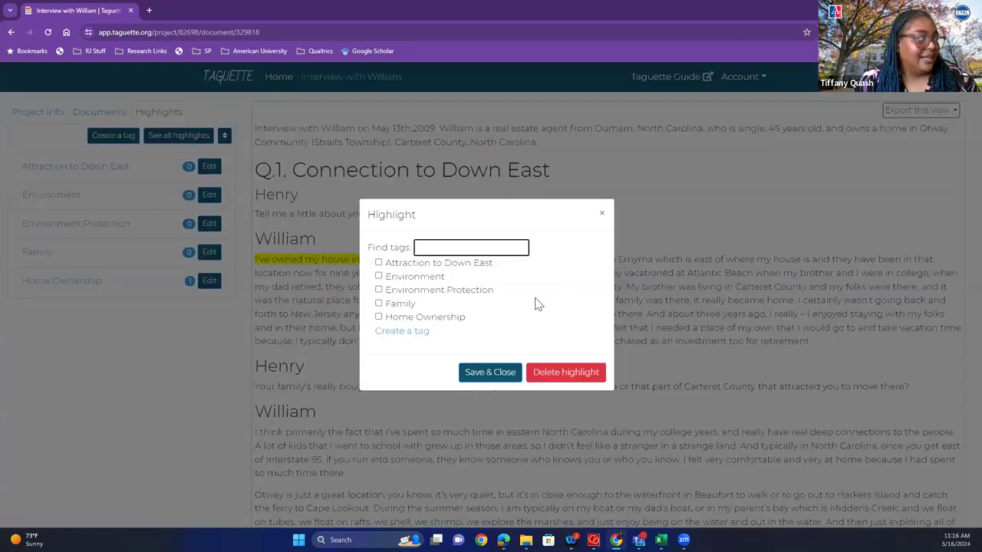
click(603, 215)
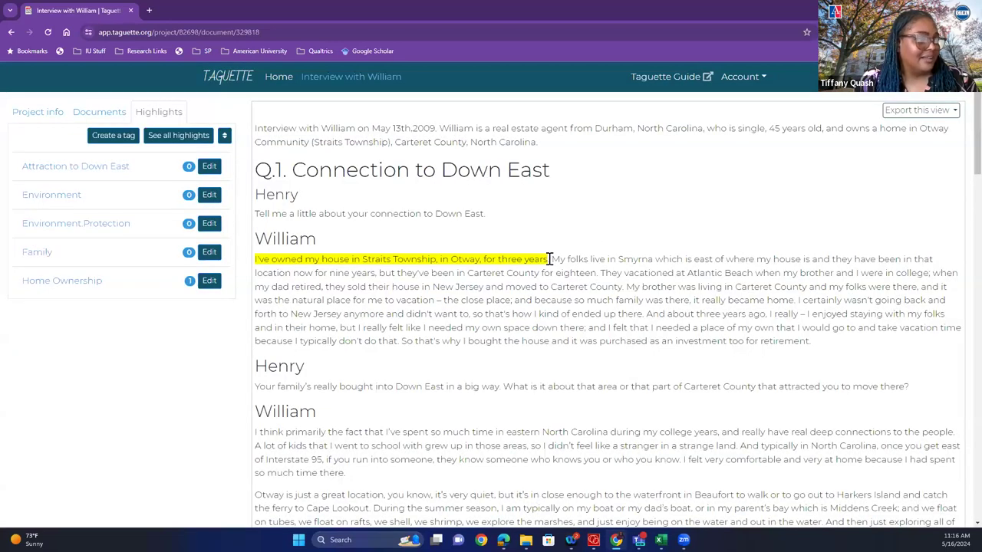
Delete the Home Ownership highlight from the opening sentence of the first answer.
drag(550, 259, 257, 264)
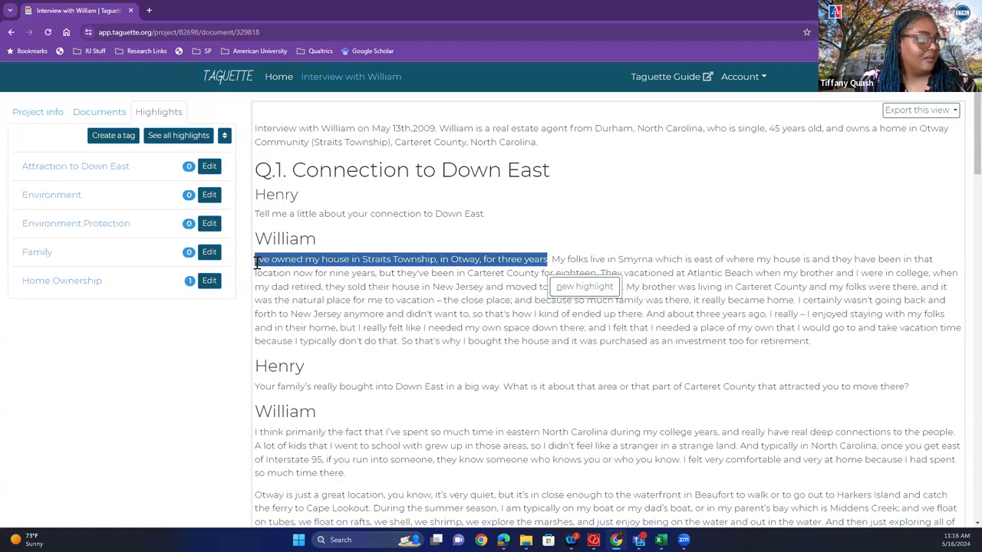
right_click(277, 265)
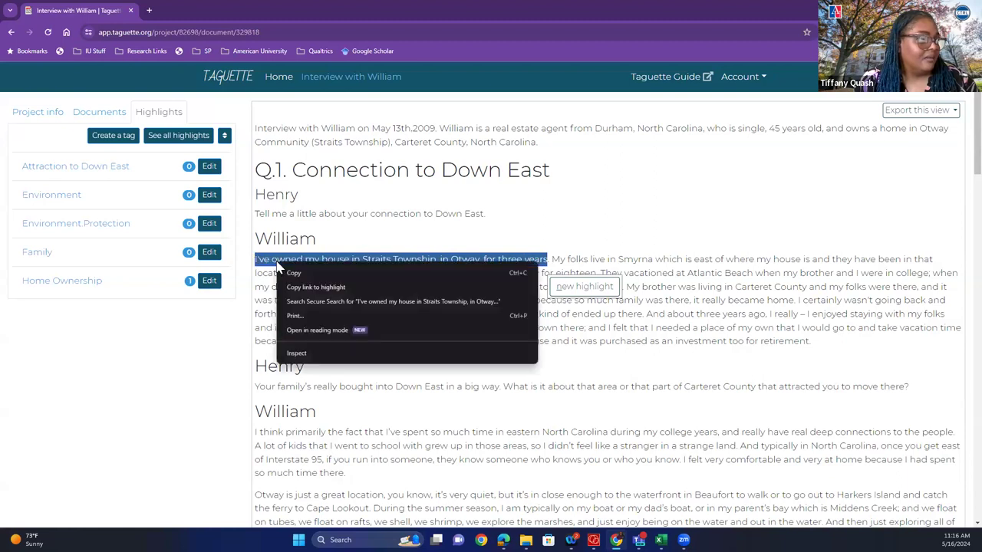
click(276, 260)
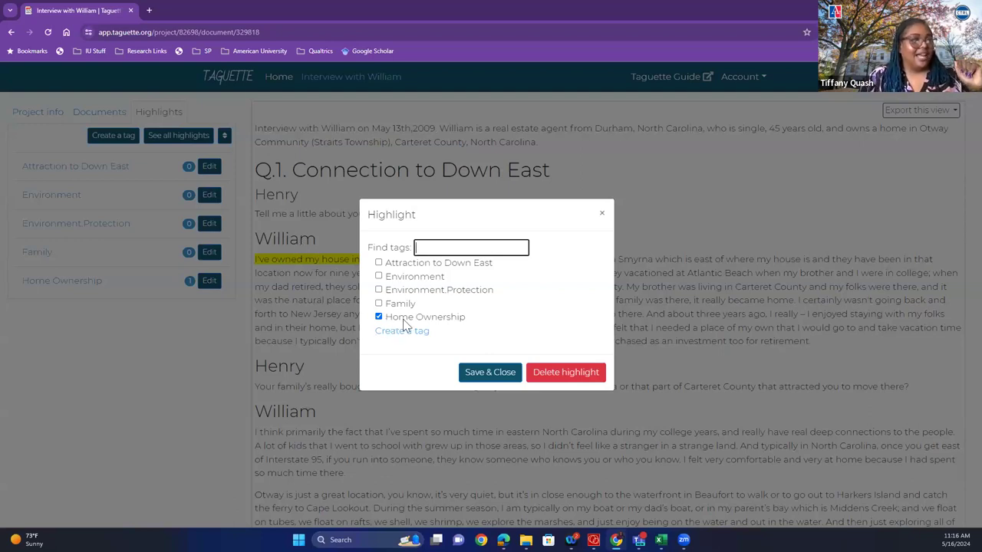
click(562, 374)
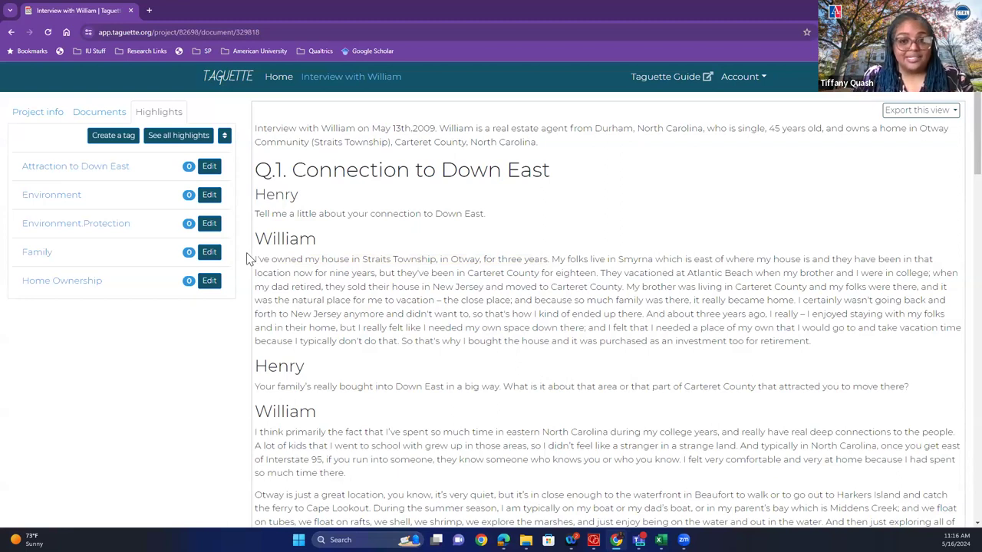
Recreate the highlight on the first answer's opening sentence, through "for three years", with the Home Ownership tag.
drag(255, 258, 547, 259)
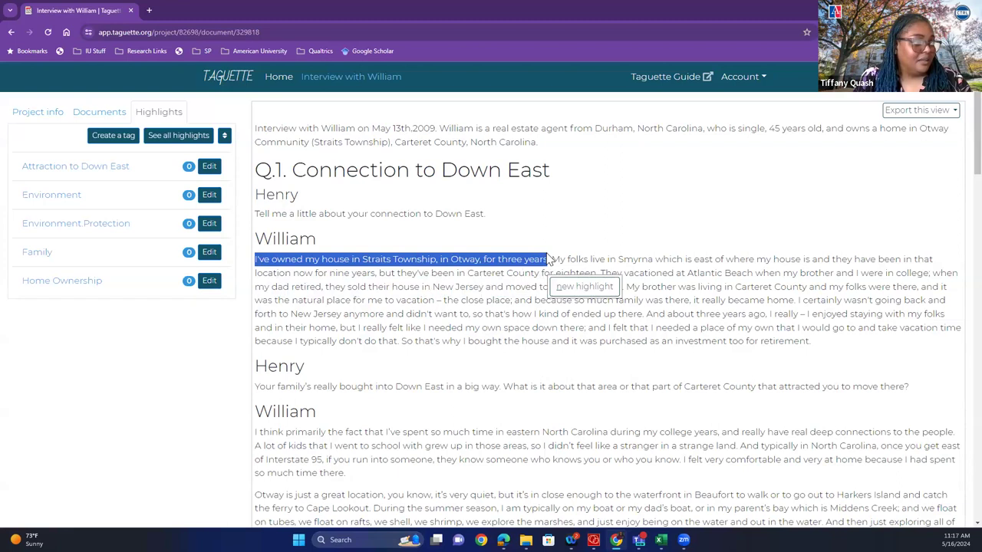
click(583, 288)
click(414, 319)
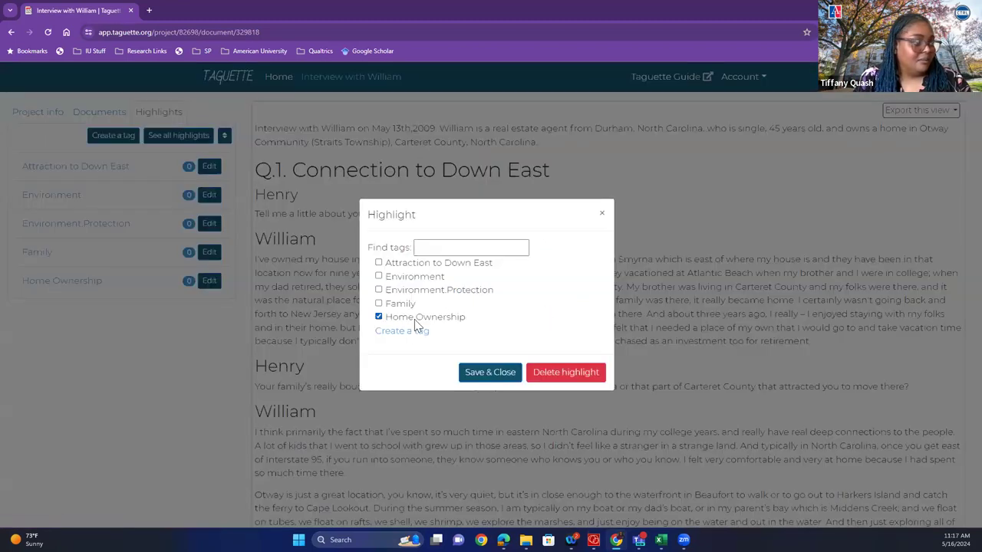
click(491, 373)
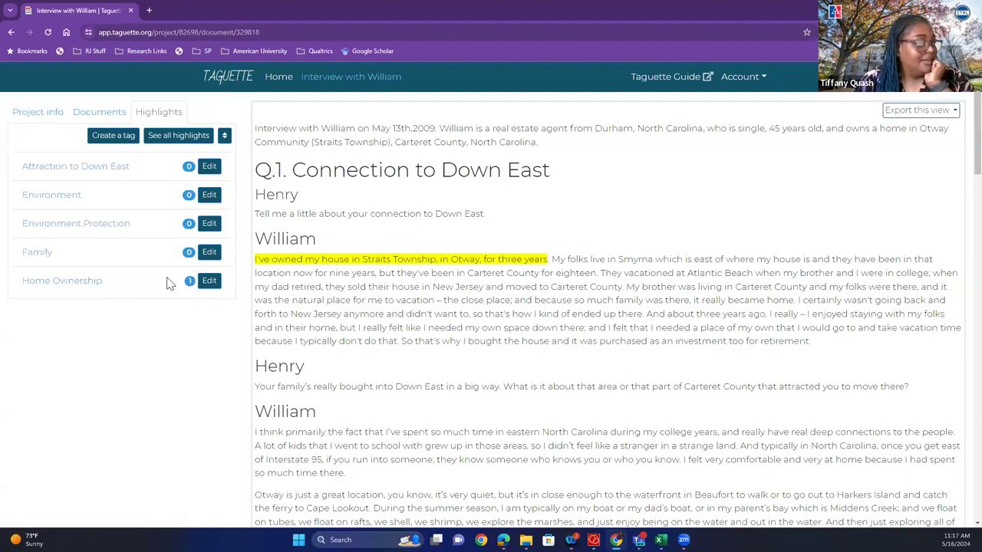
Review the passages tagged Home Ownership, and return to the interview document.
click(98, 284)
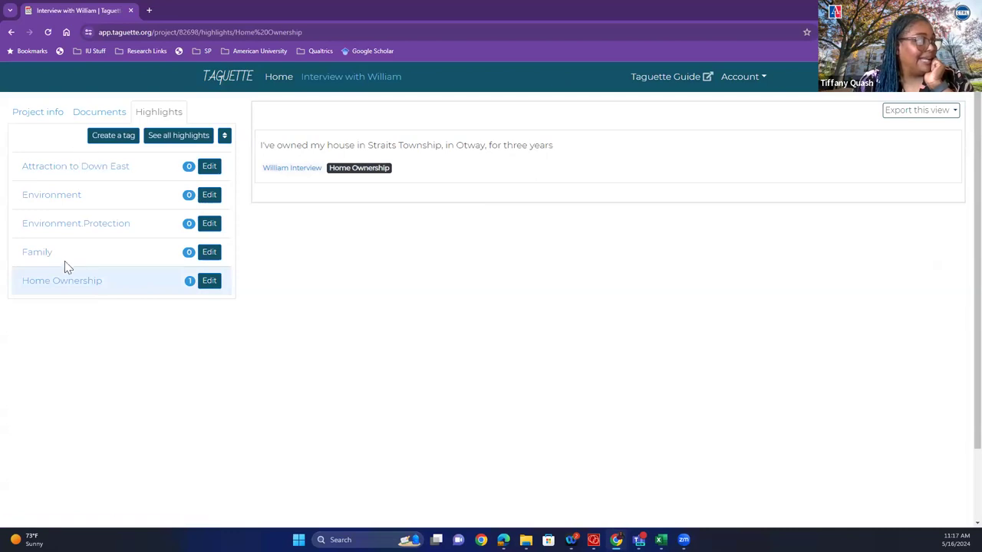
click(88, 115)
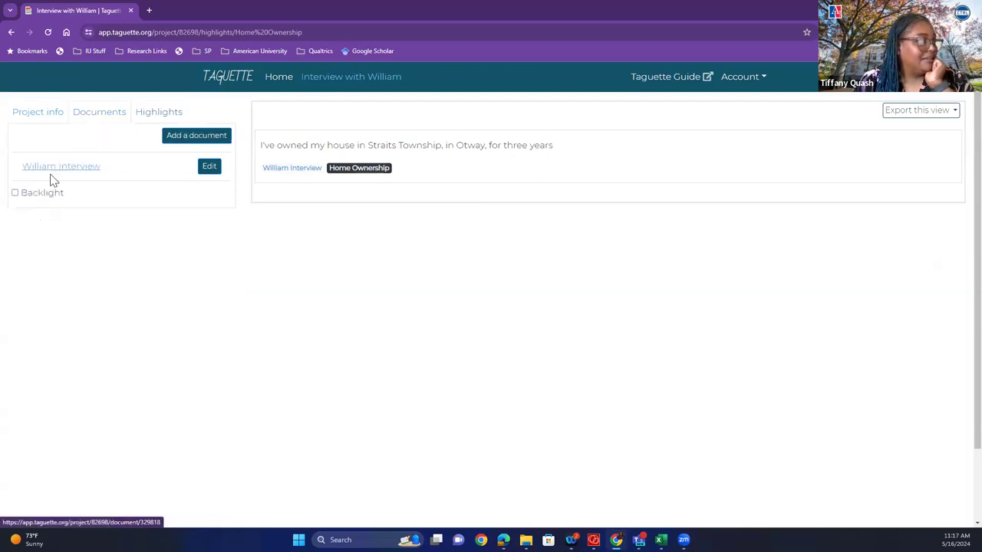
click(47, 167)
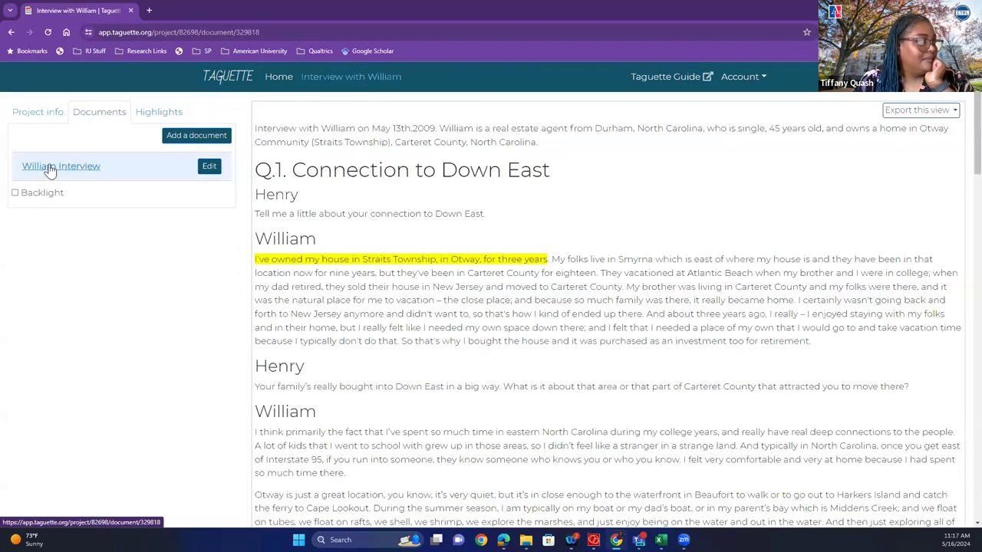
Add the Attraction to Down East tag to the existing highlight on the first answer's opening sentence.
click(280, 259)
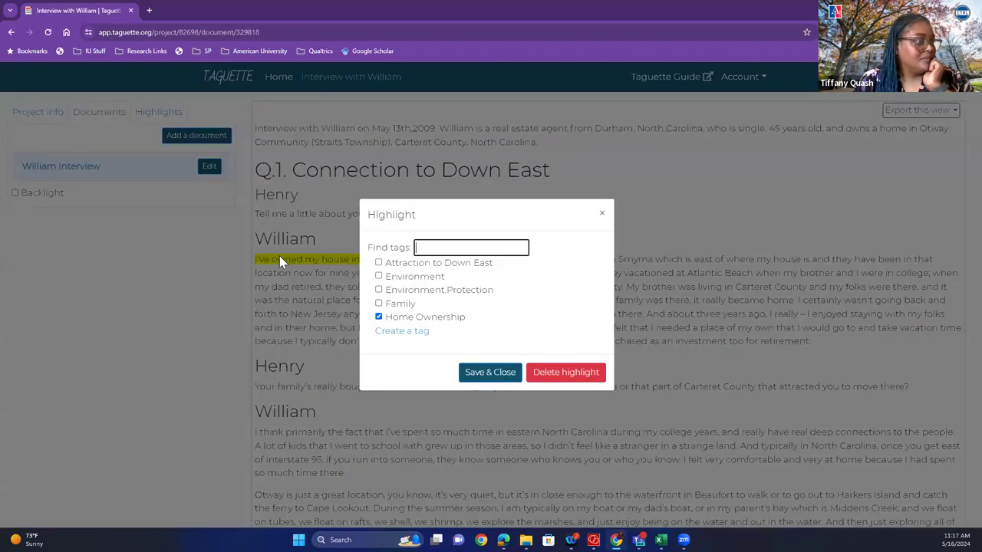
click(379, 263)
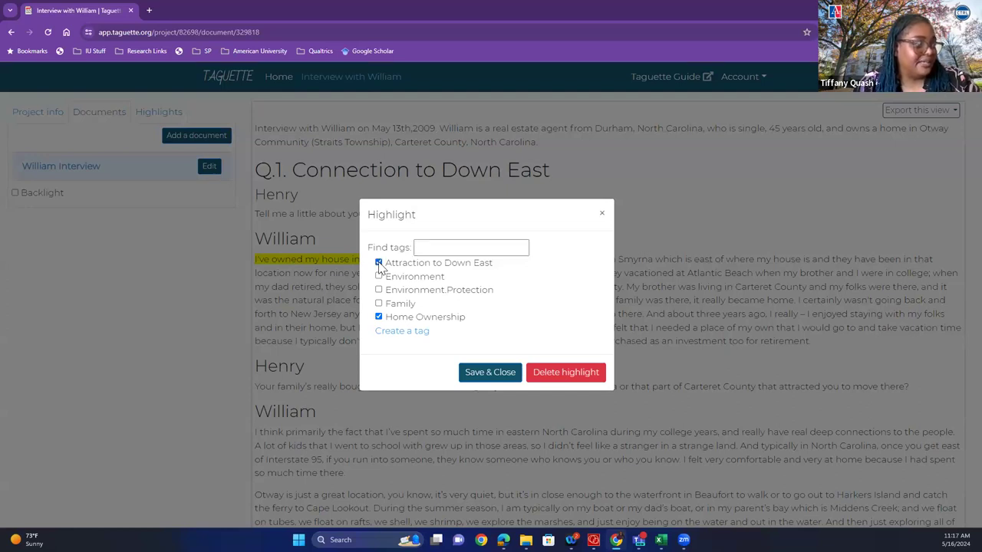
click(492, 379)
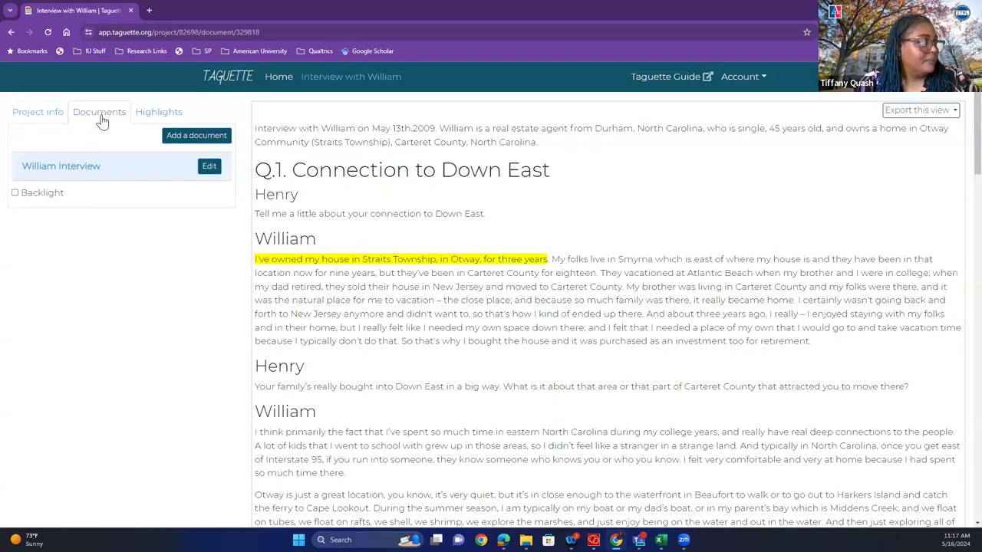
Merge the Home Ownership tag into Attraction to Down East.
click(142, 114)
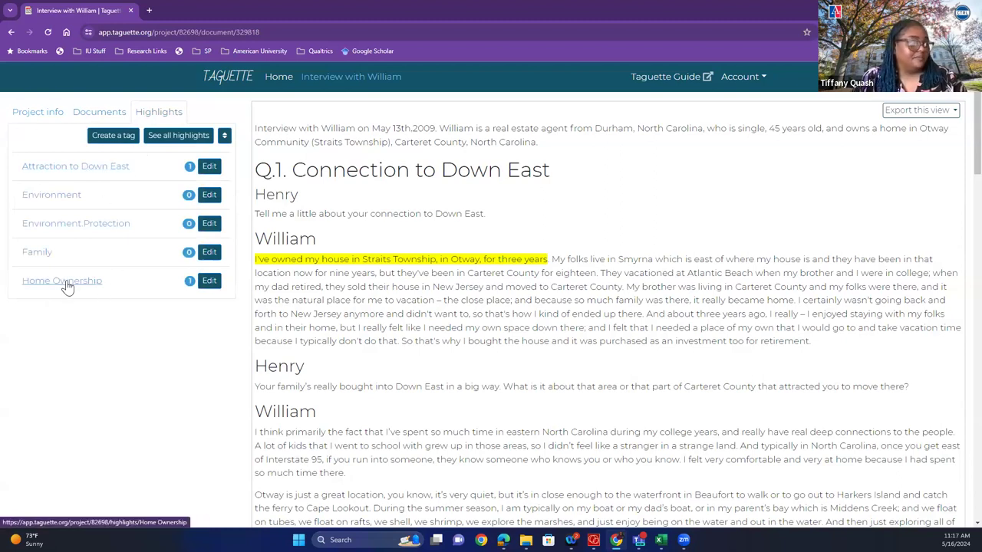
click(209, 282)
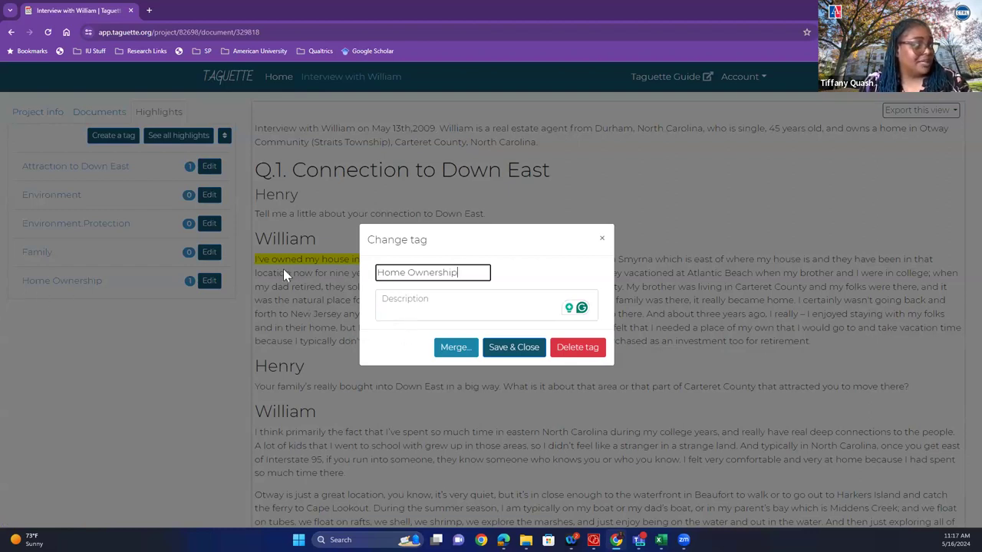
click(454, 348)
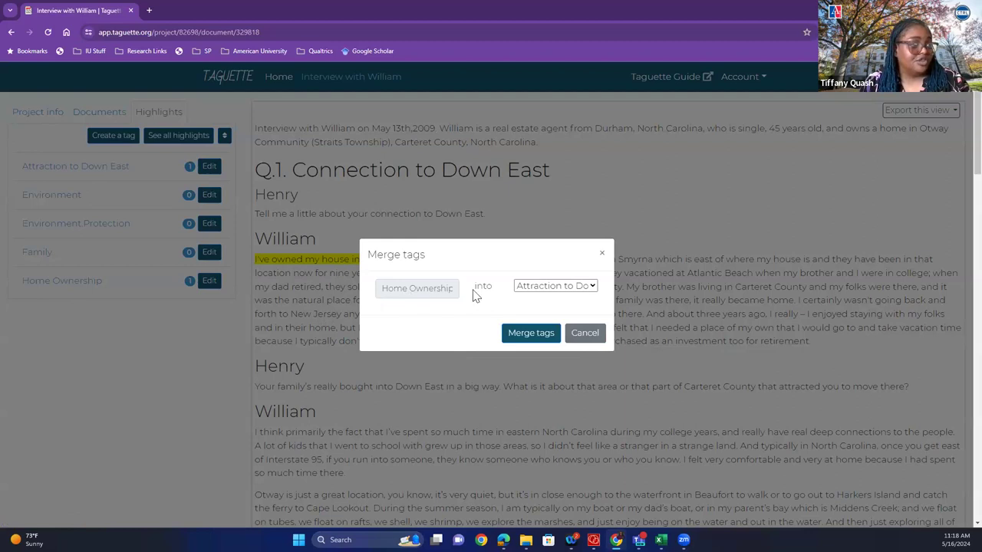
click(540, 340)
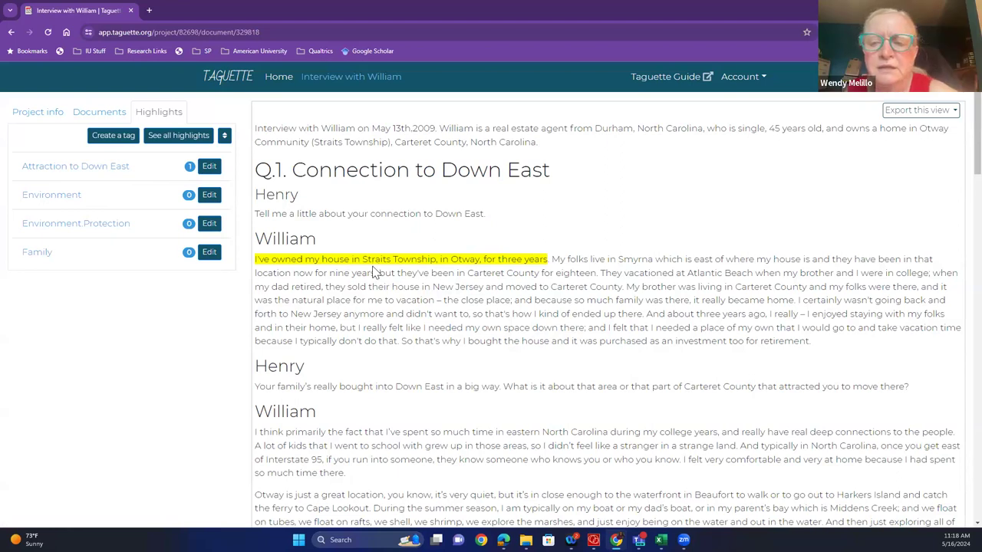
mouse_move(370, 261)
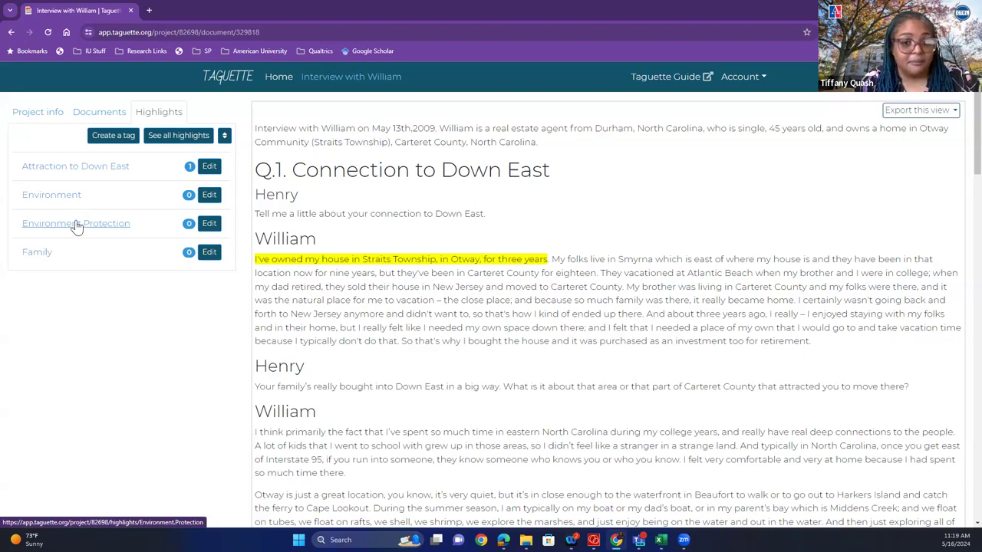
Create a new tag named Environment.Visitors with no description.
click(120, 142)
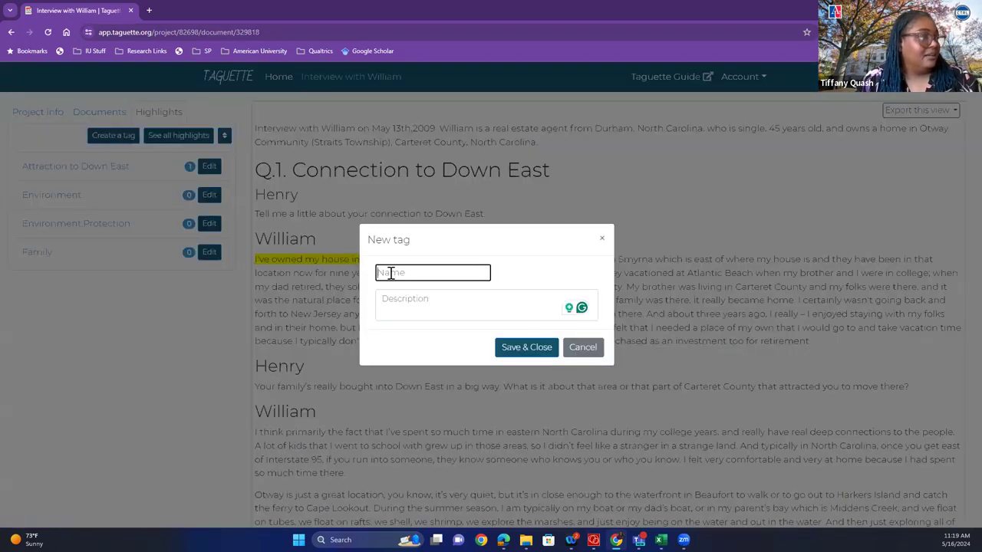
text(Environment)
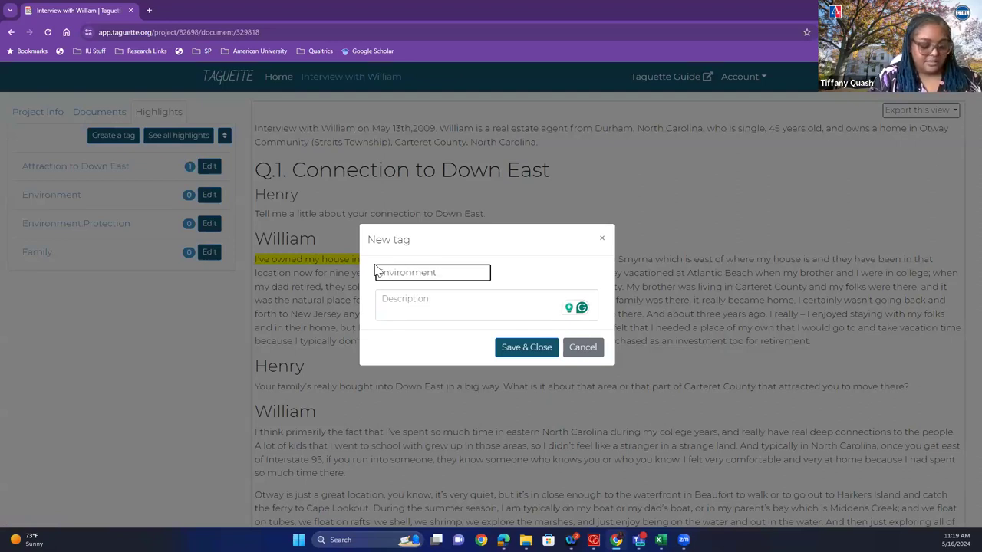
text(.)
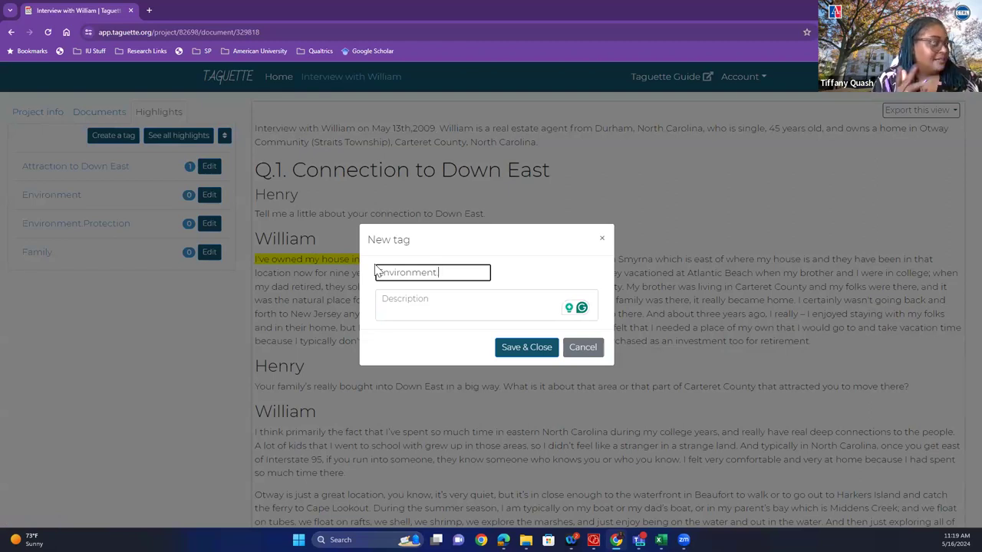
text(Wa)
key(BackSpace)
key(BackSpace)
key(BackSpace)
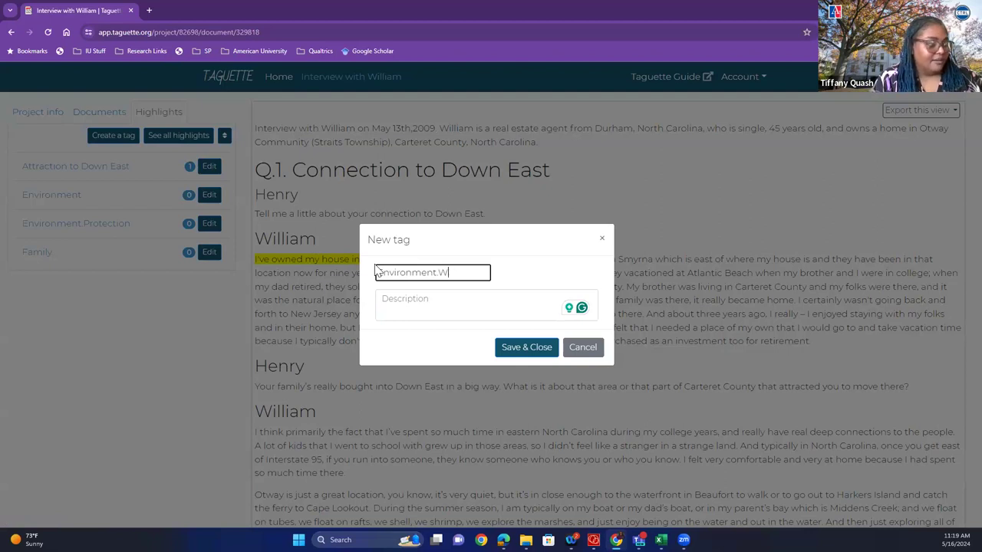
text(.Vi)
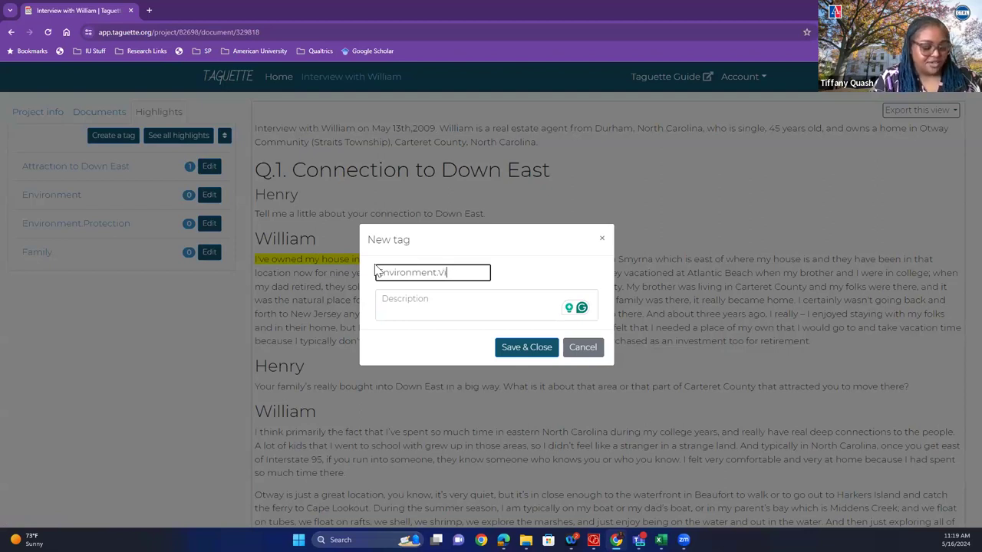
text(sitors)
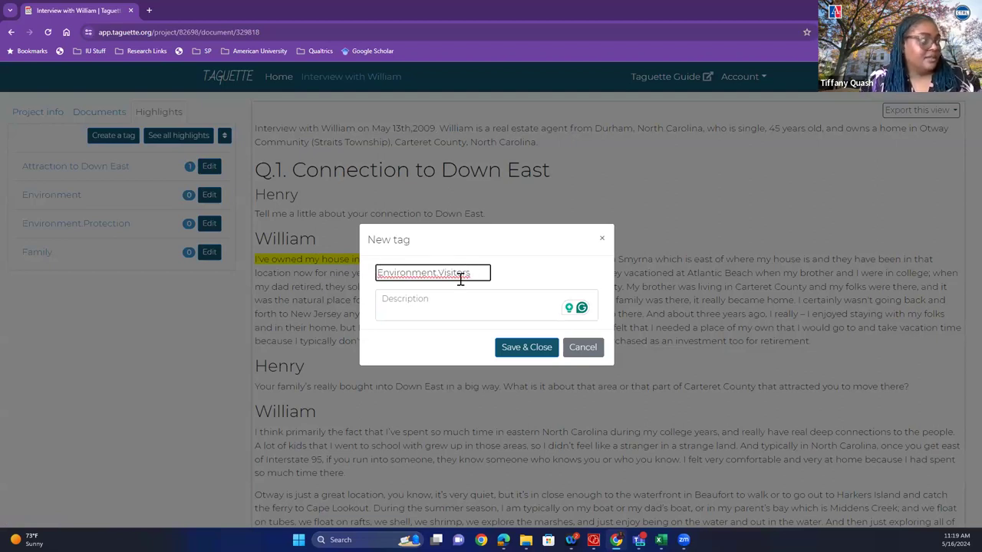
click(528, 349)
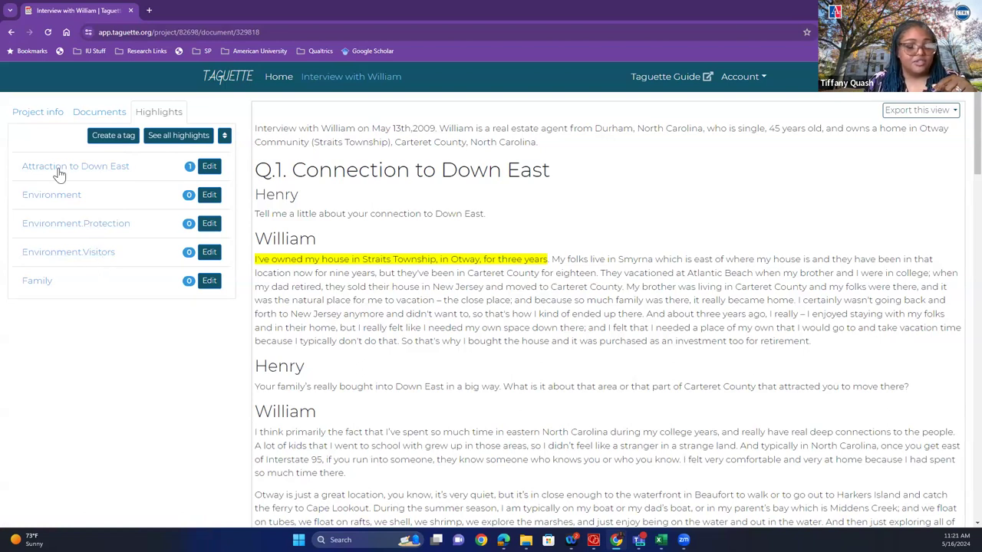
Create a new tag named Environment.Animals with no description.
click(91, 135)
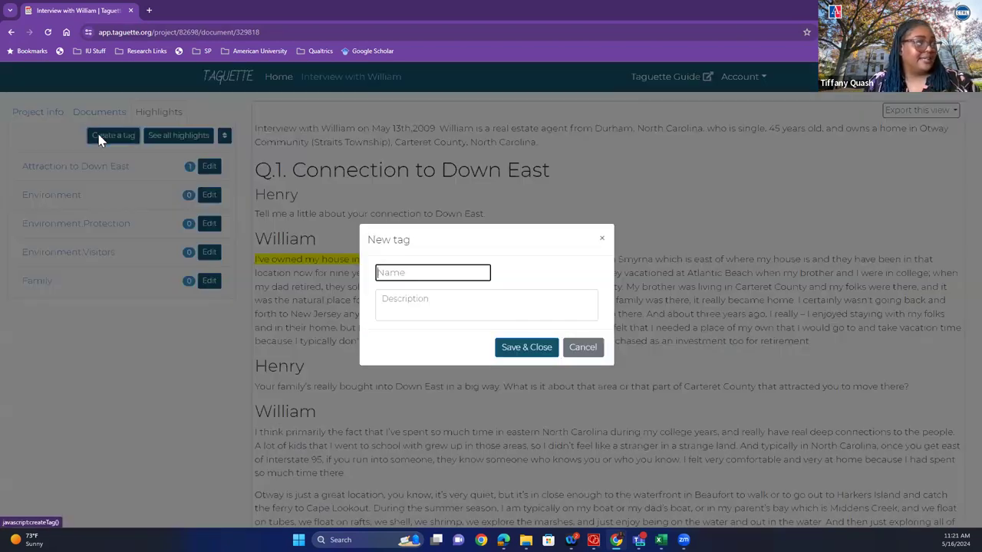
text(Env)
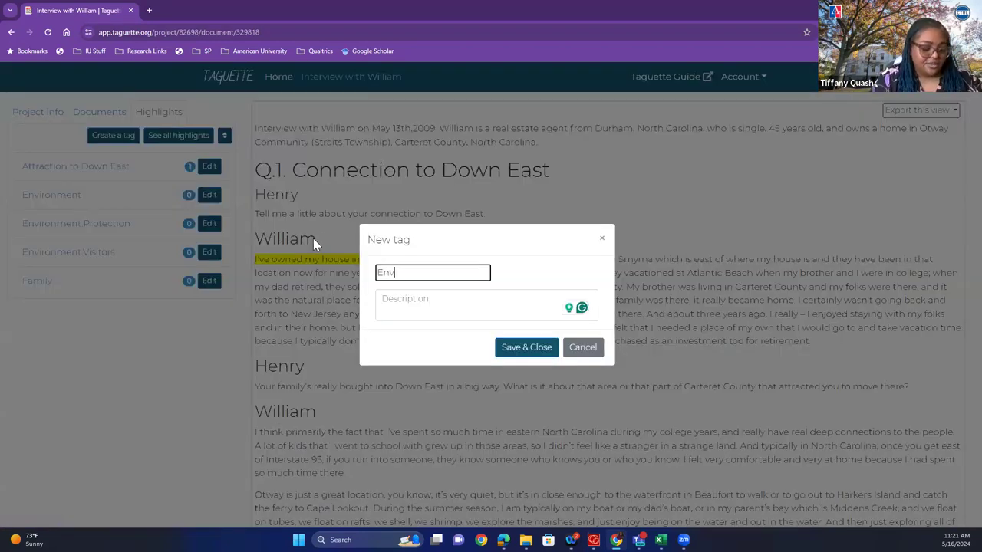
text(ironment)
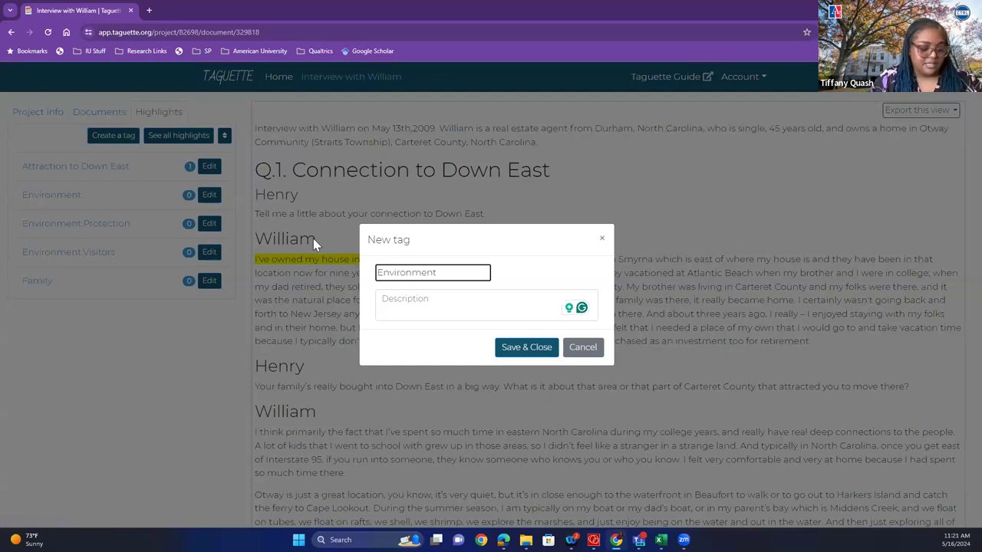
text(.Animals)
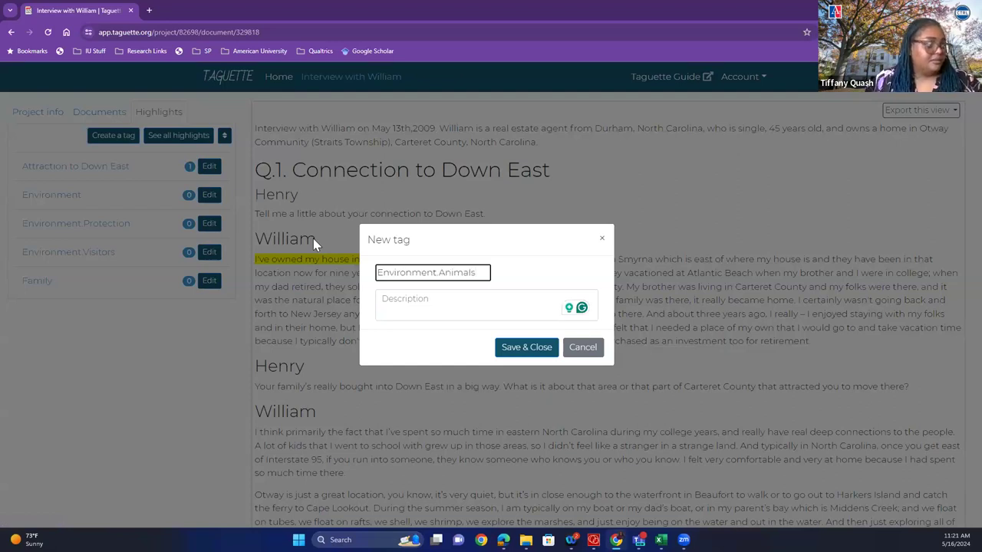
click(541, 352)
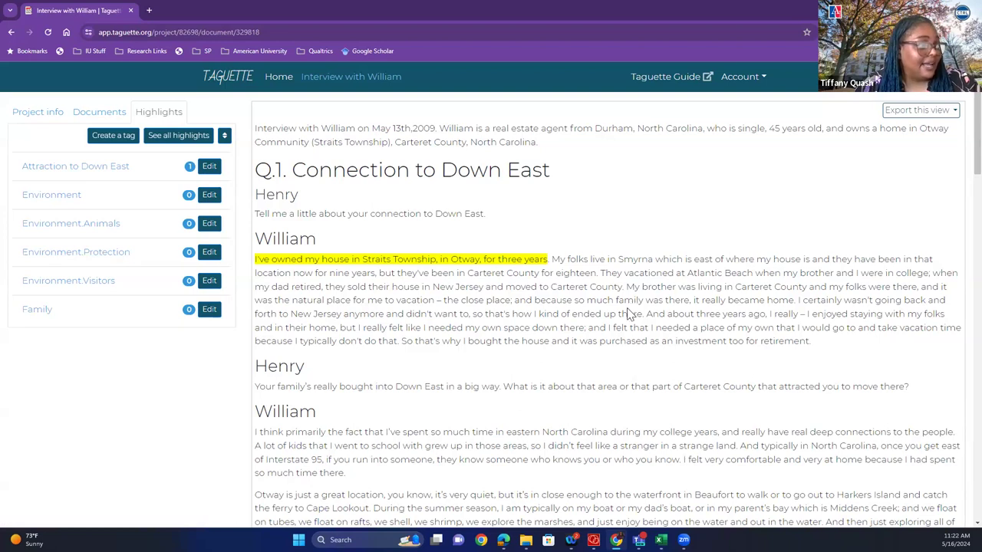
Highlight "They vacationed at Atlantic Beach when my brother and I were in college" and tag it Attraction to Down East and Family.
drag(601, 273, 930, 274)
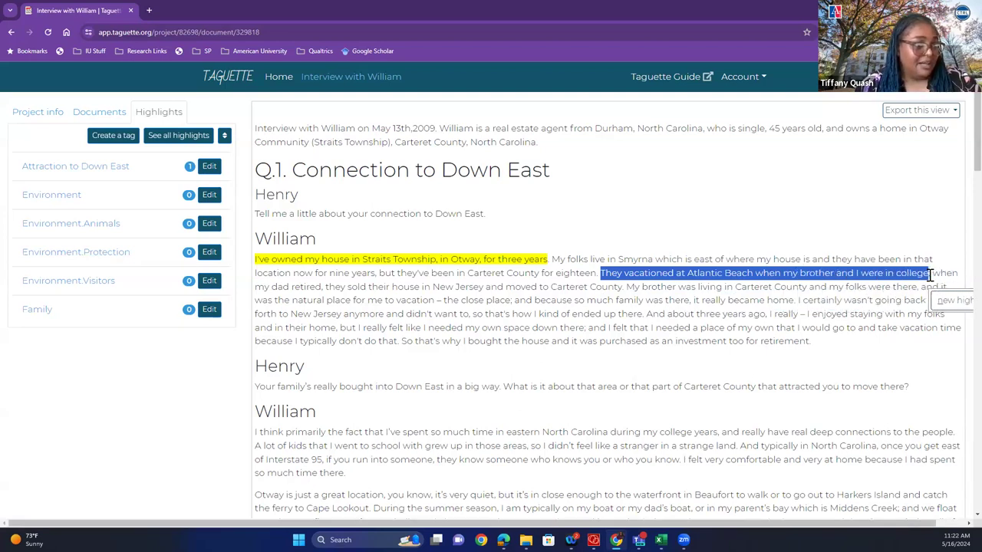
click(950, 300)
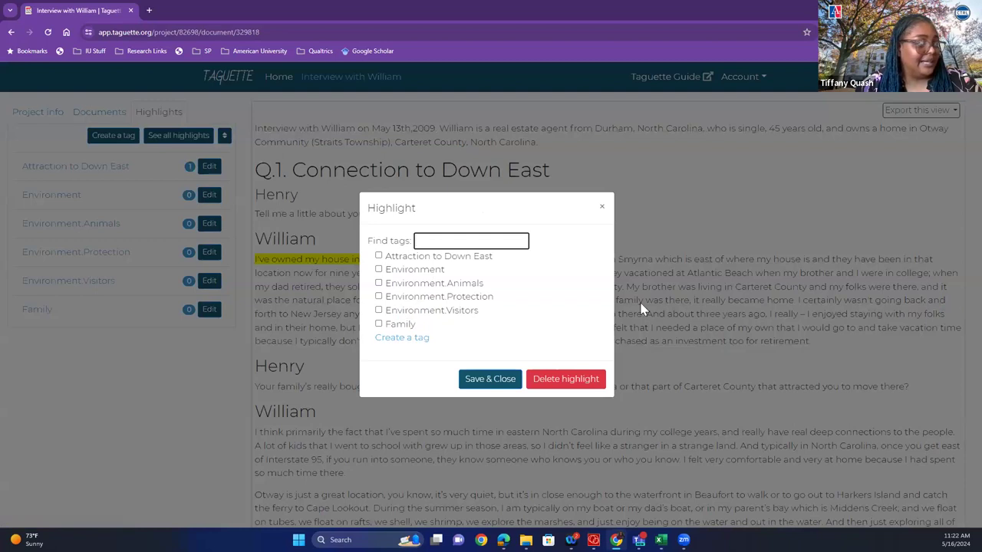
click(379, 256)
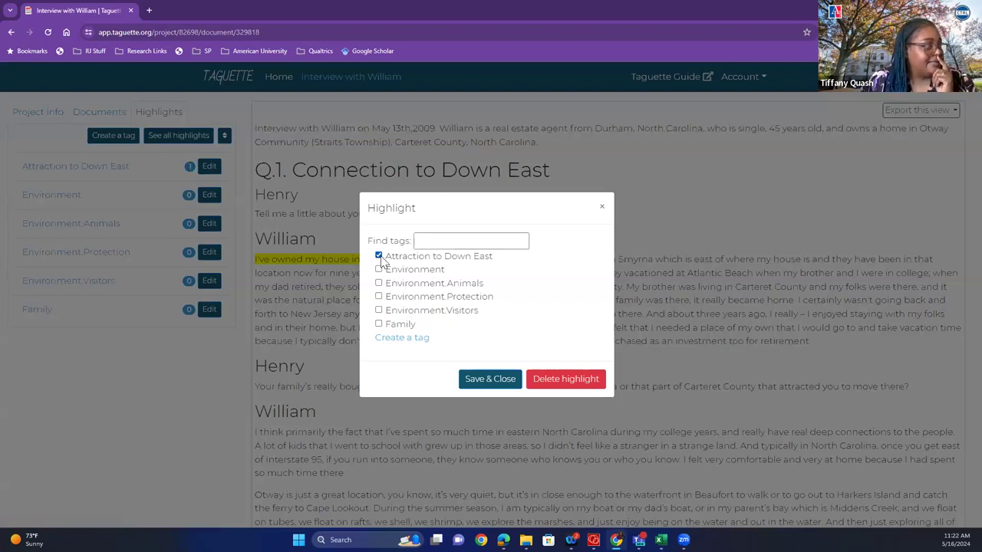
click(380, 325)
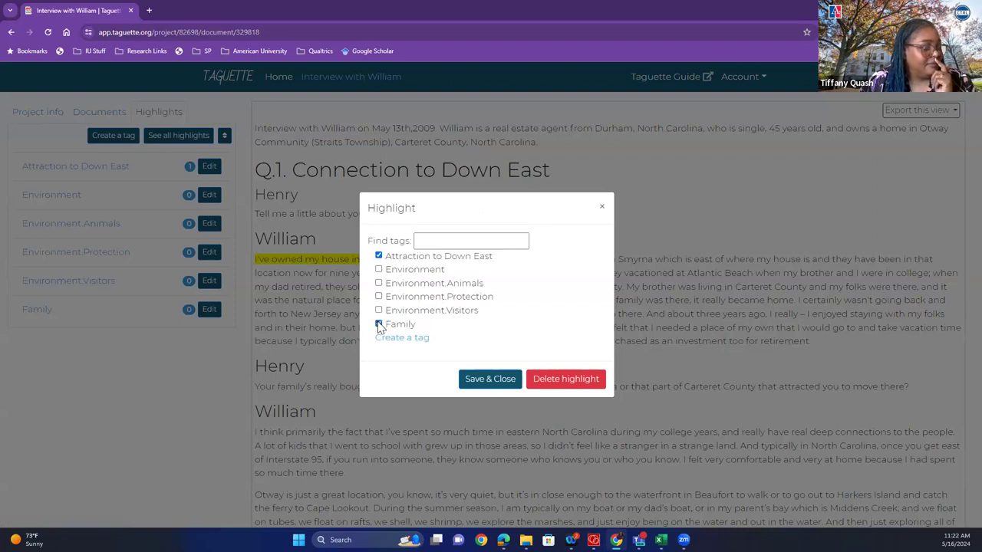
click(490, 381)
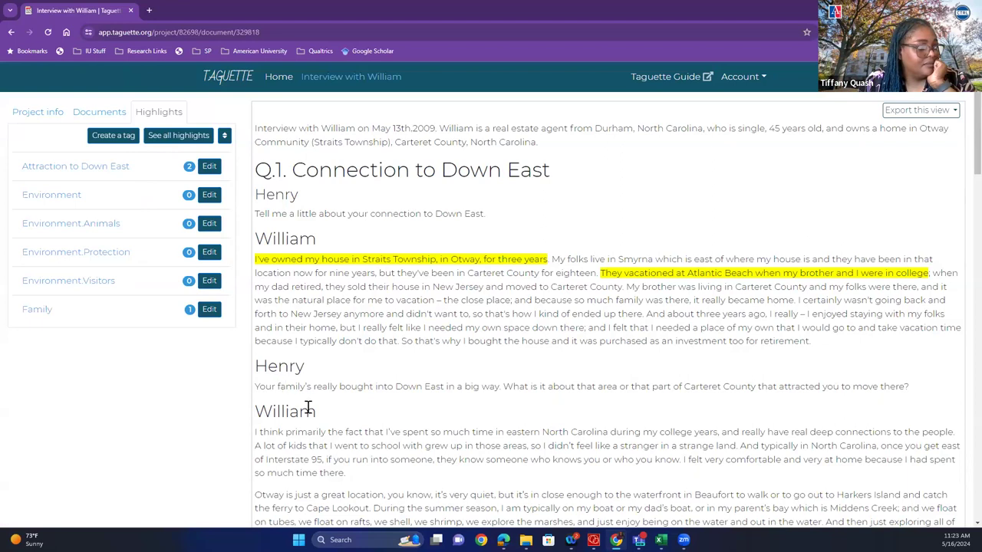
Highlight the second answer's opening sentence, "I think primarily" through "connections to the people", and tag it Environment.Animals.
scroll(308, 407, down, 1)
drag(257, 386, 957, 382)
click(962, 409)
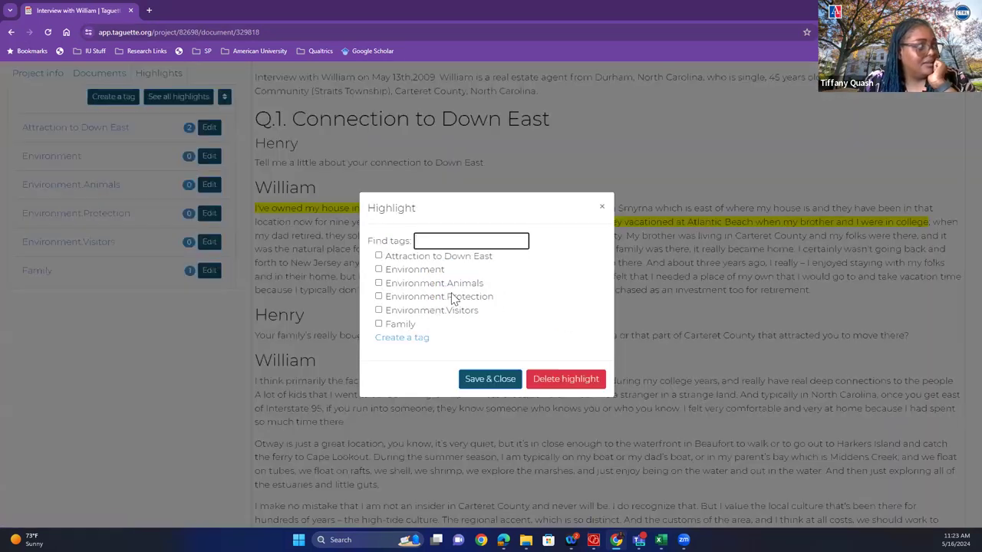
click(377, 284)
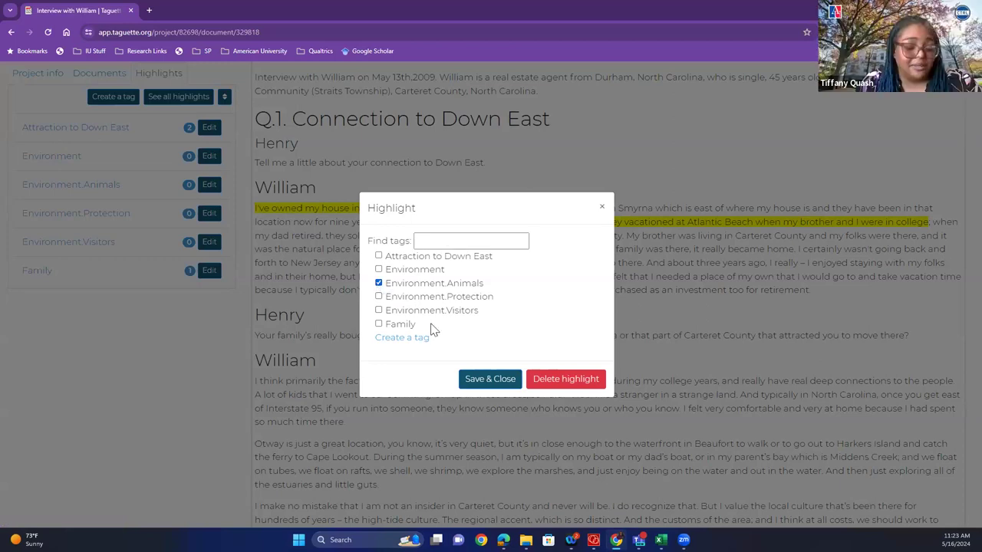
click(508, 379)
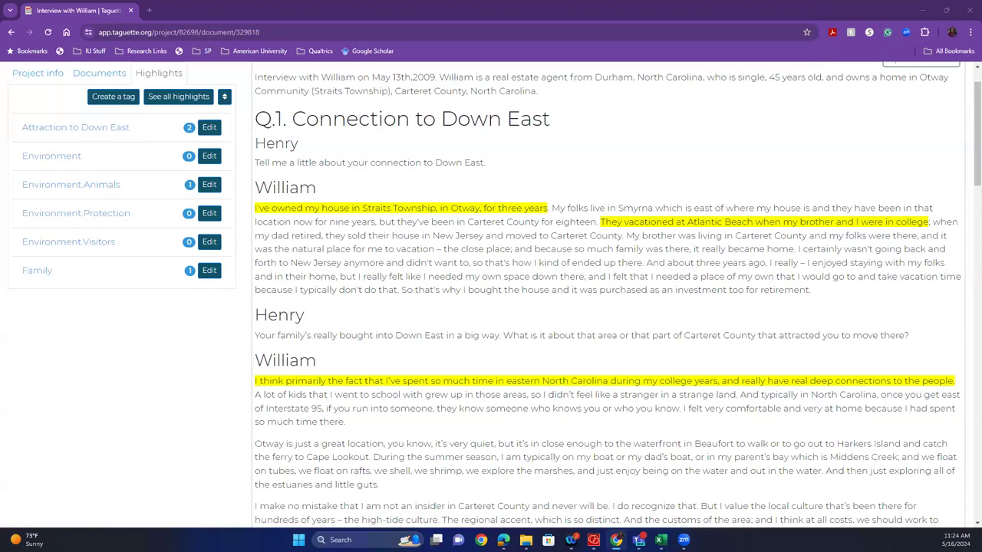
Review the passages tagged Environment.Animals, and those grouped under the parent Environment tag.
click(102, 191)
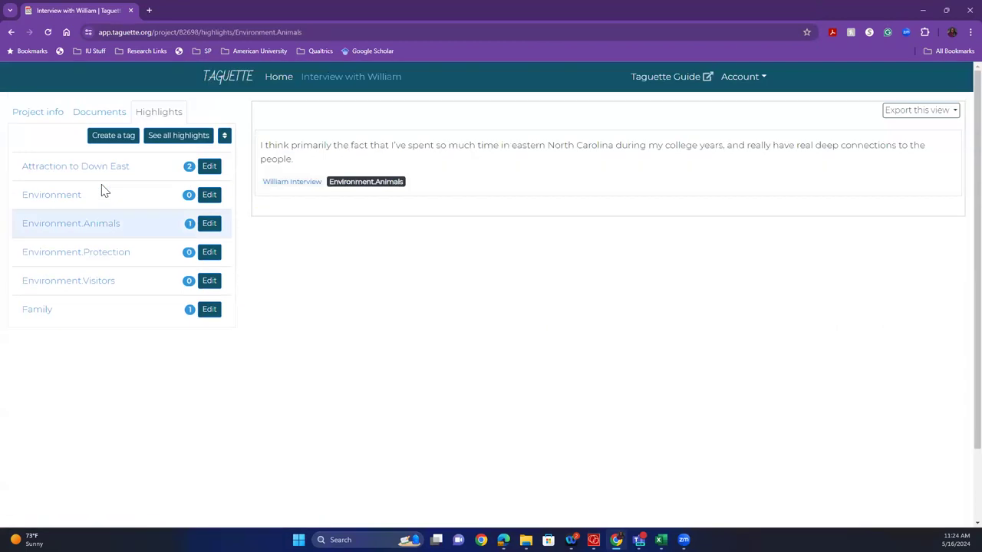
click(64, 195)
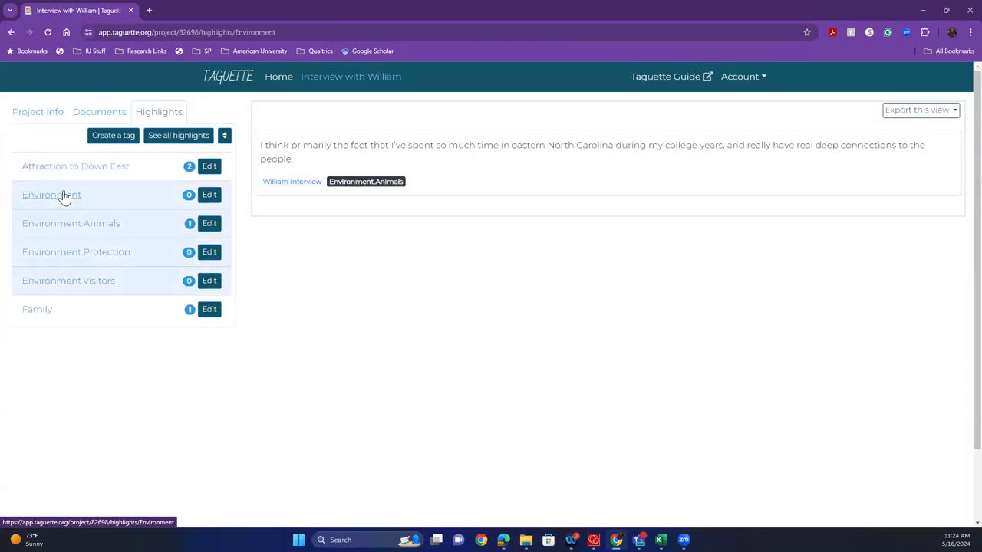
click(63, 198)
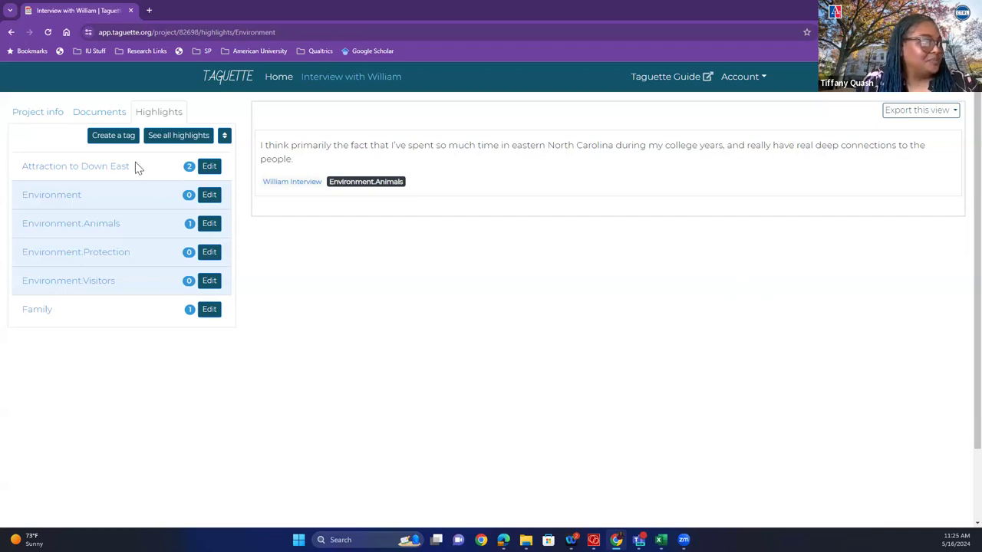
Reopen the interview document and turn on Backlight to dim the text that is not highlighted.
click(45, 117)
click(86, 116)
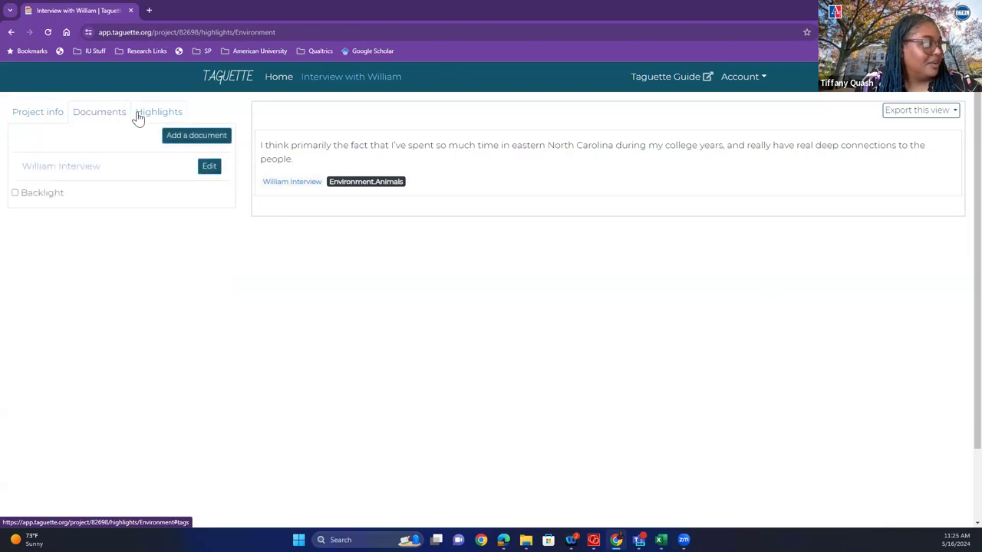
click(83, 172)
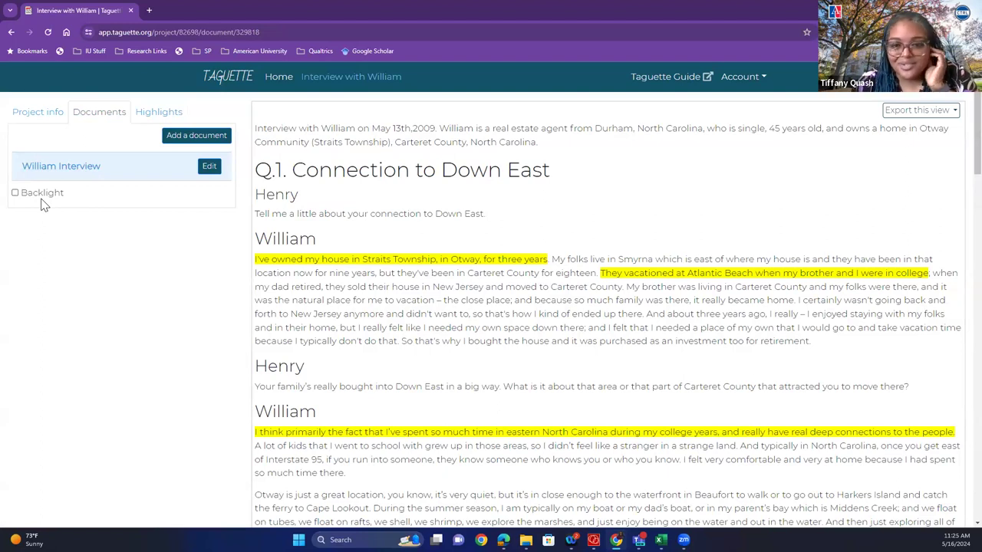
click(42, 198)
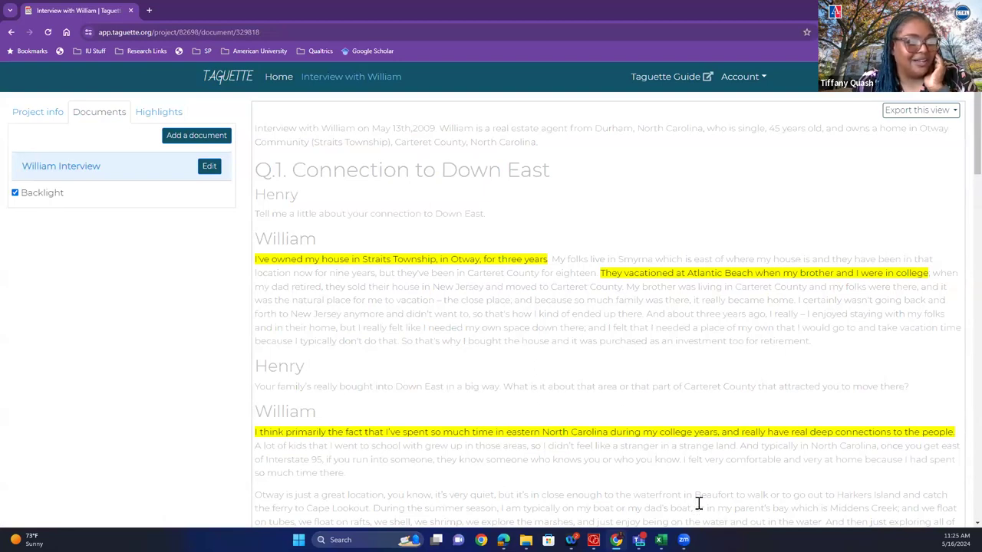
mouse_move(724, 432)
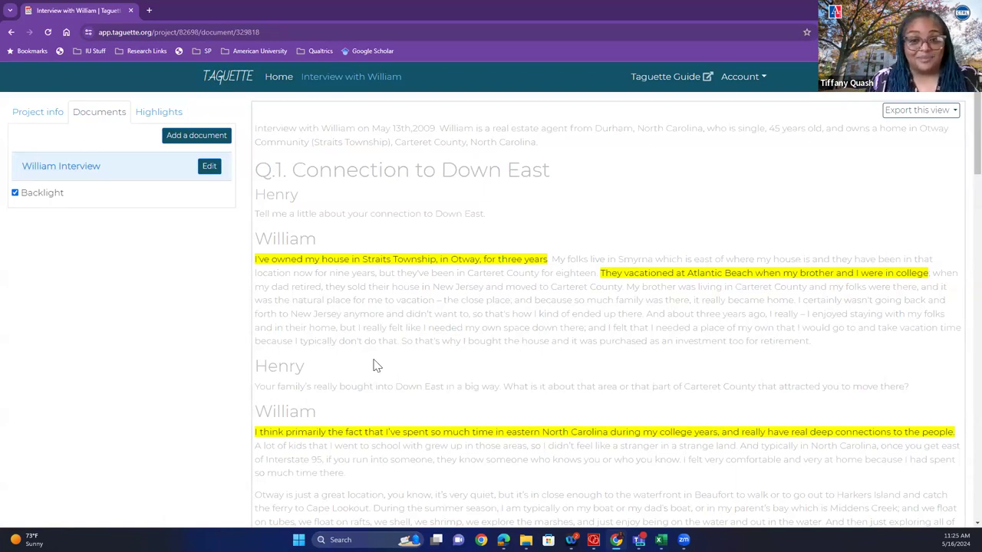
Review all of the project's highlighted passages with their tags and return to the interview document.
click(162, 115)
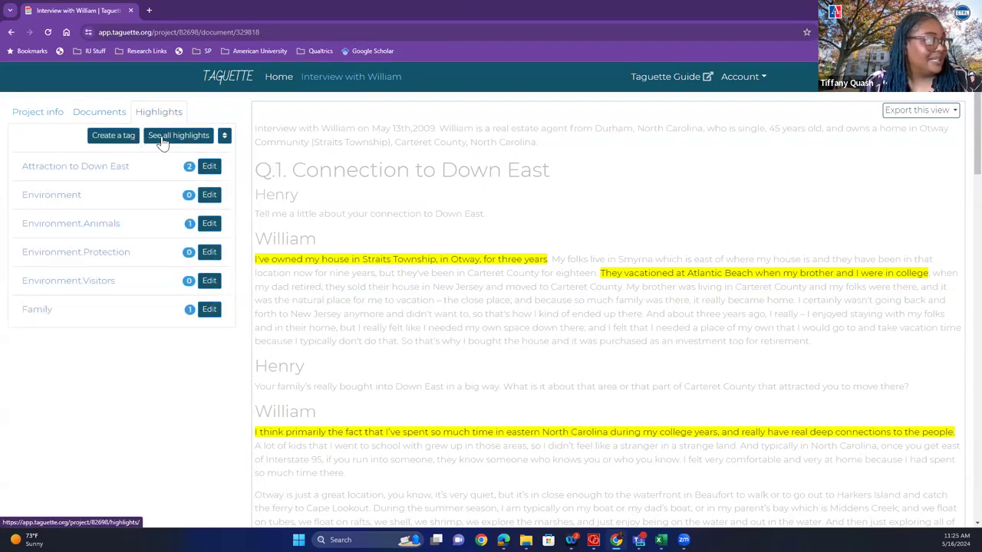
click(162, 142)
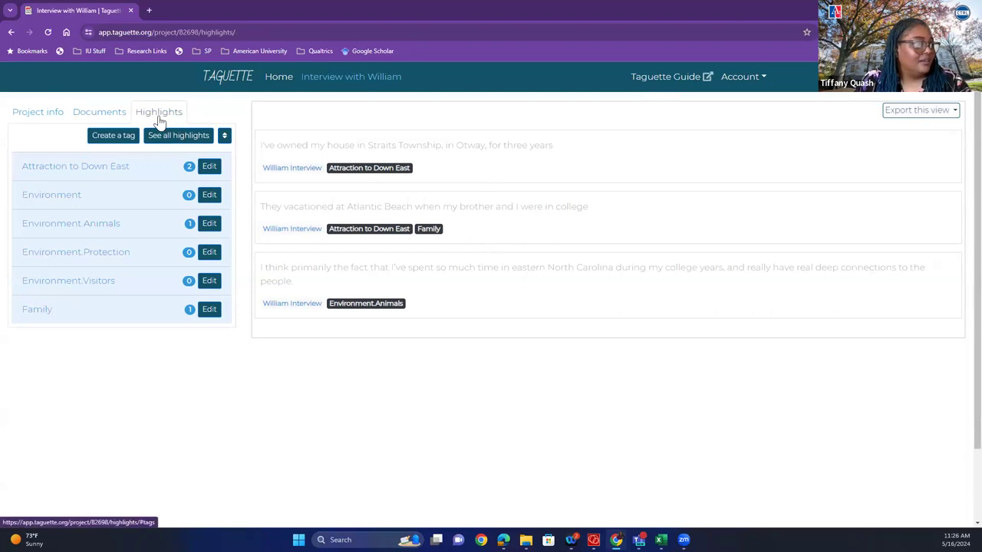
click(84, 115)
click(96, 167)
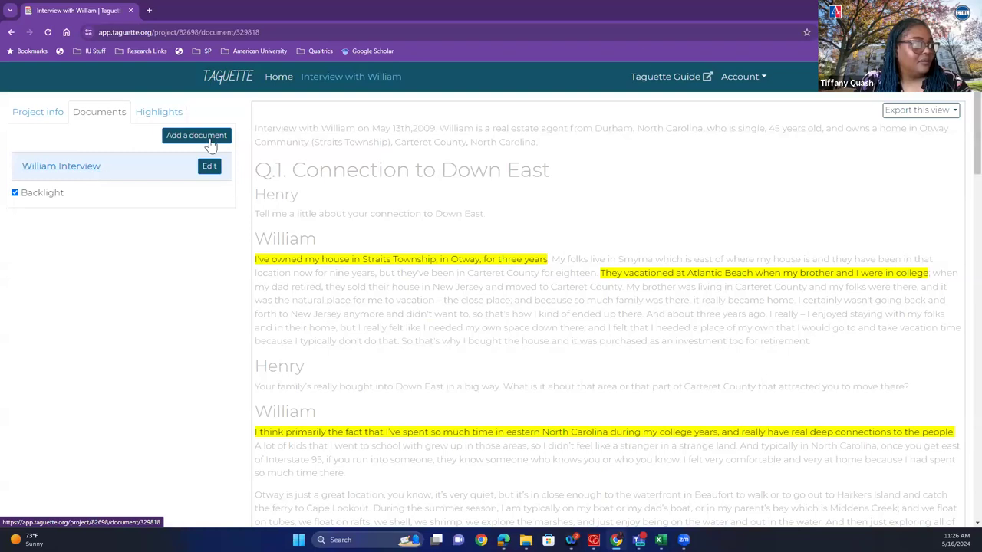
Export the interview document as a PDF named William Interview on the Desktop, and look over its tagged passages.
click(908, 117)
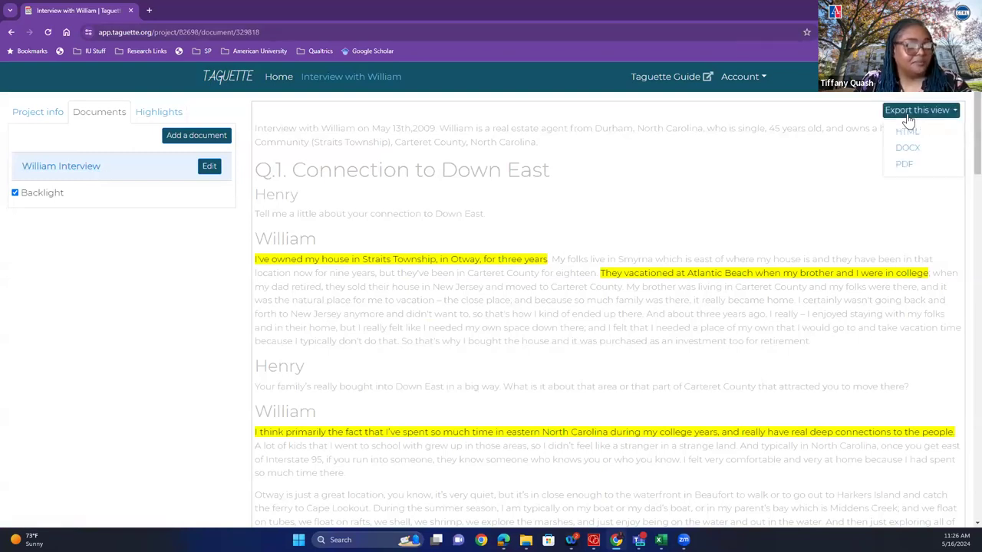
click(906, 165)
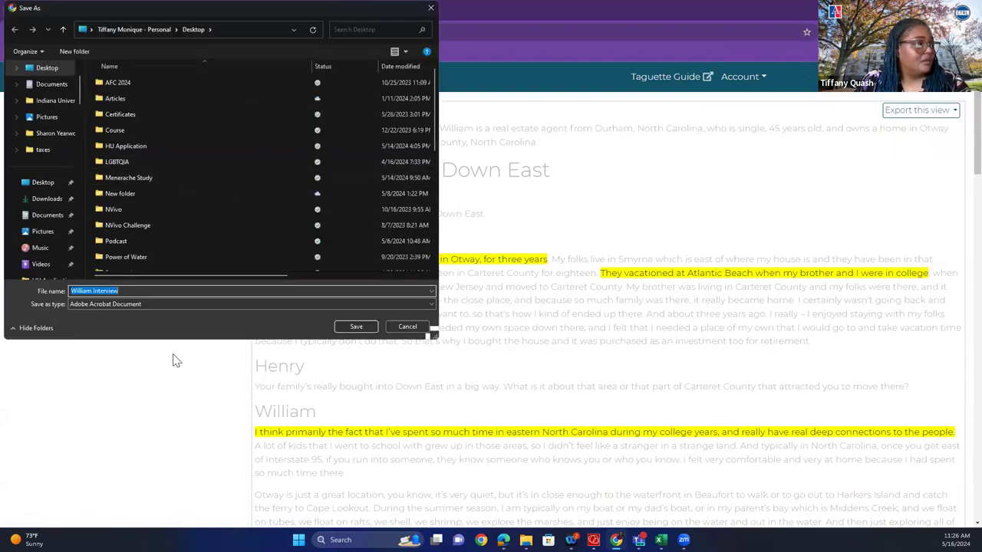
click(355, 326)
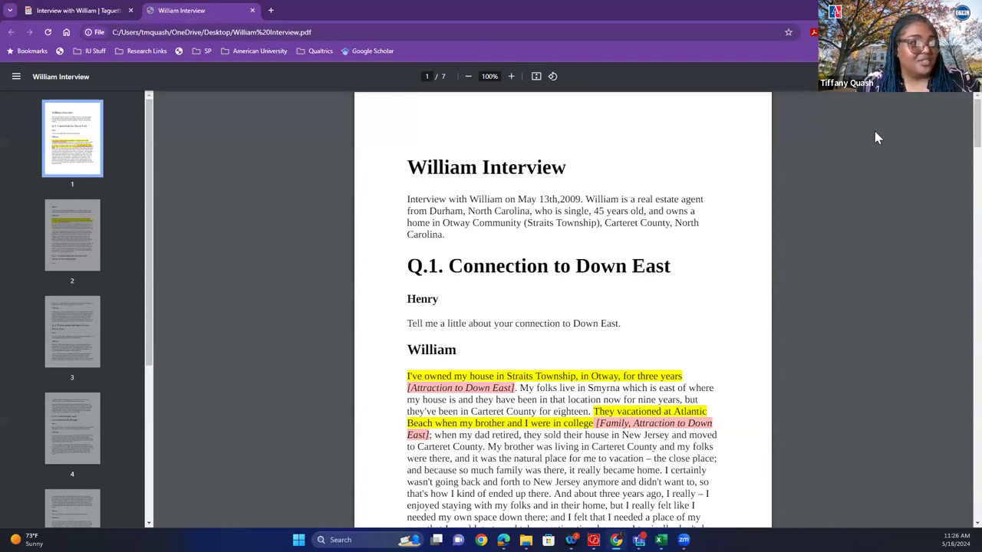
scroll(959, 131, down, 3)
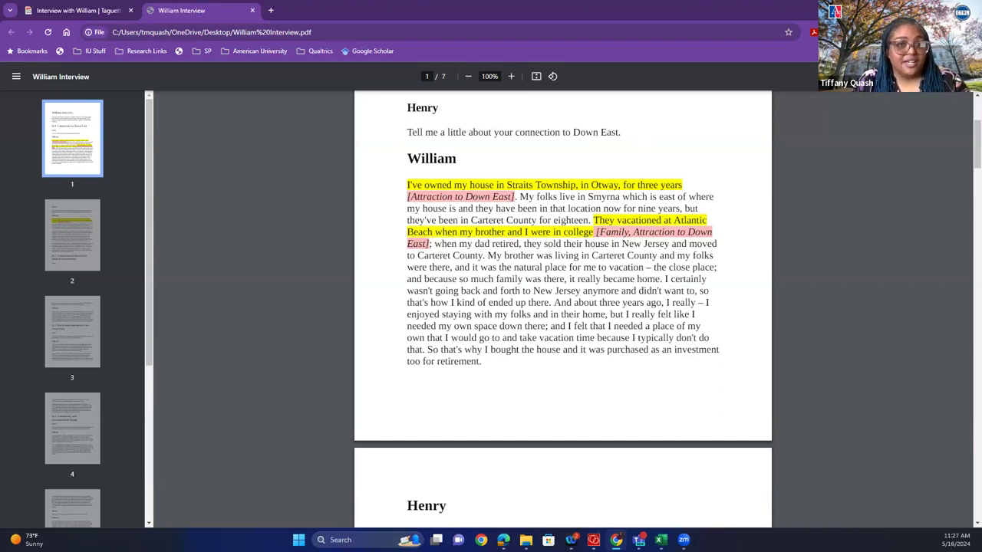
click(616, 540)
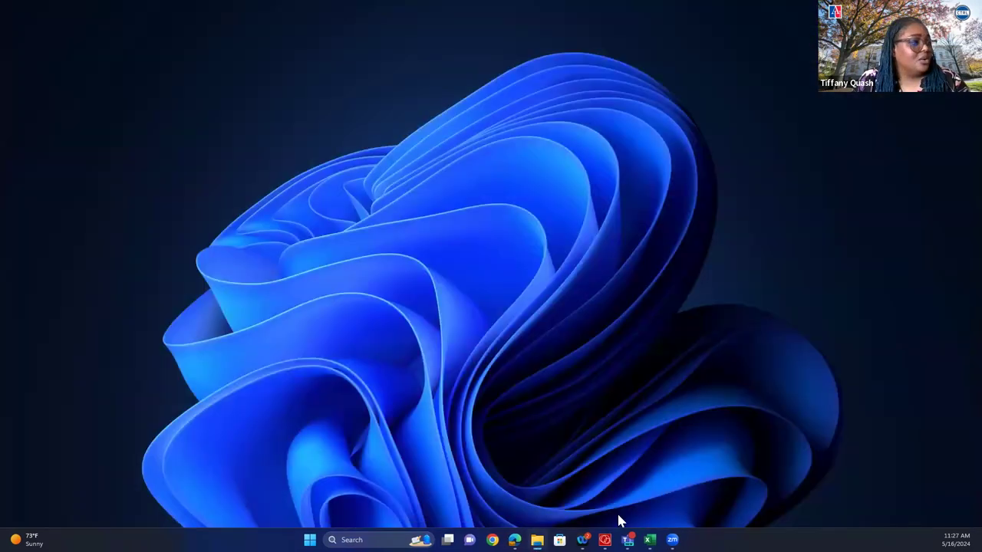
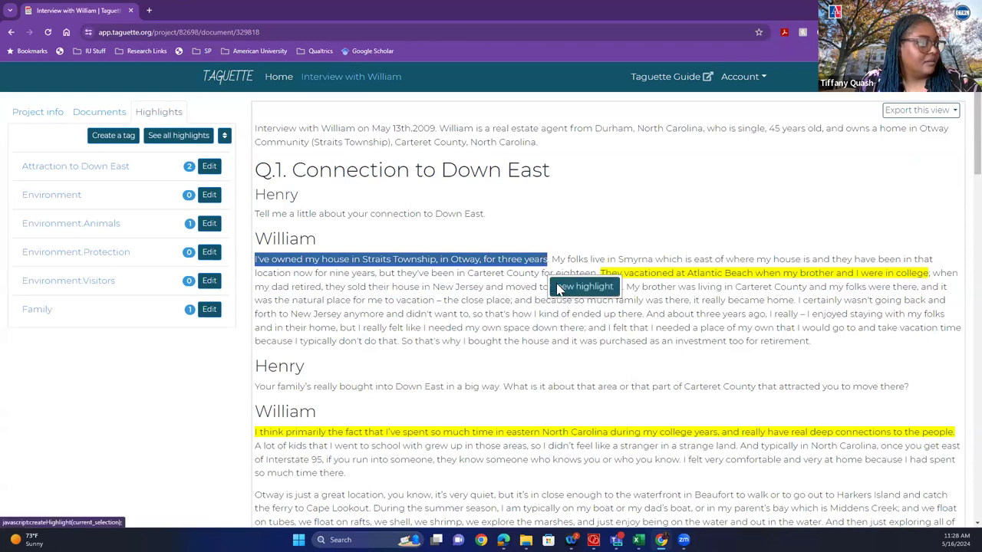
click(559, 288)
click(492, 380)
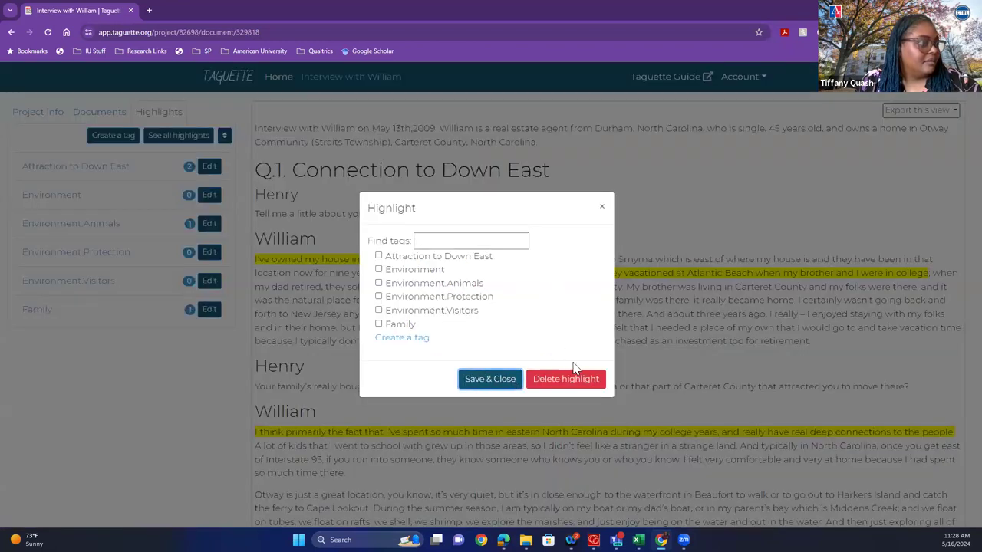
click(600, 211)
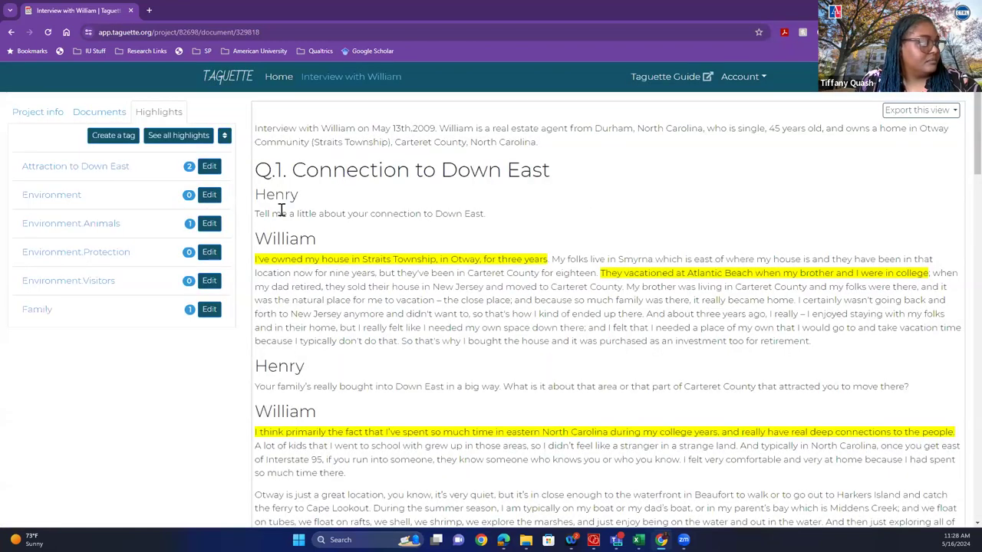
Delete the Attraction to Down East tag from the project.
click(209, 166)
click(574, 349)
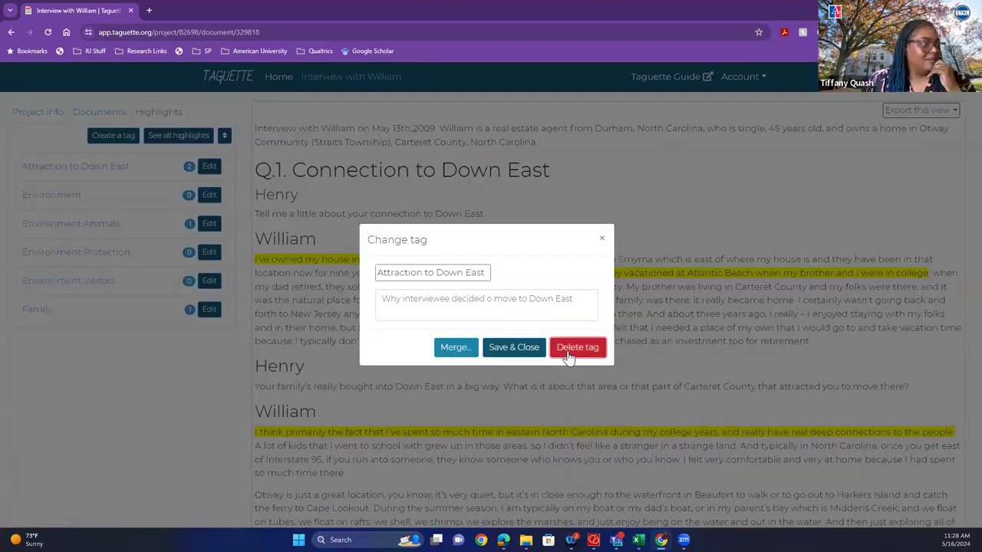
click(537, 108)
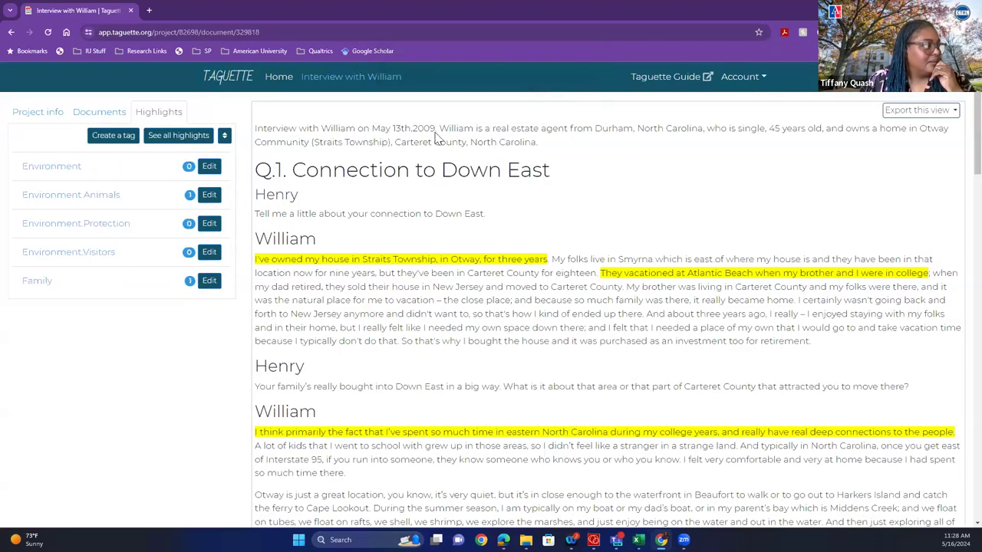
click(258, 260)
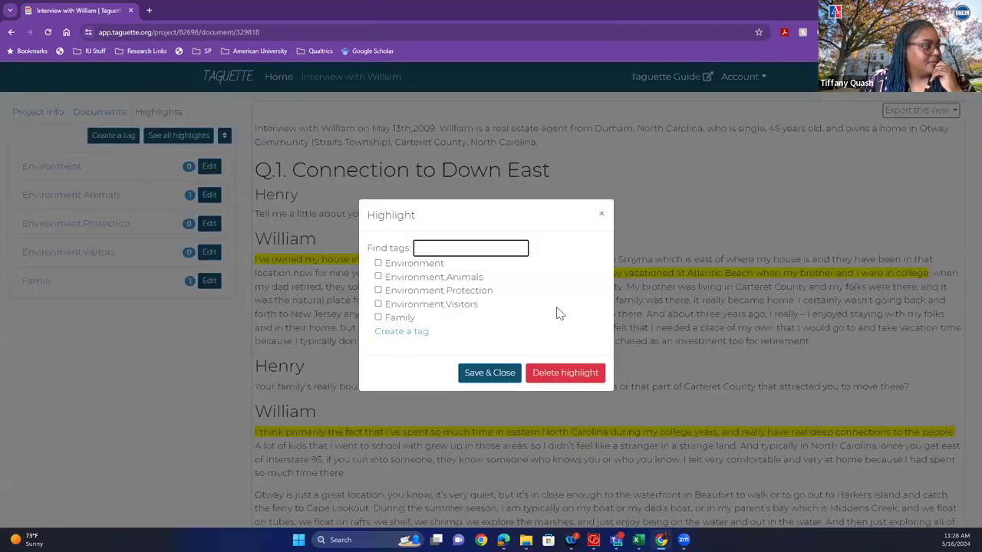
click(600, 217)
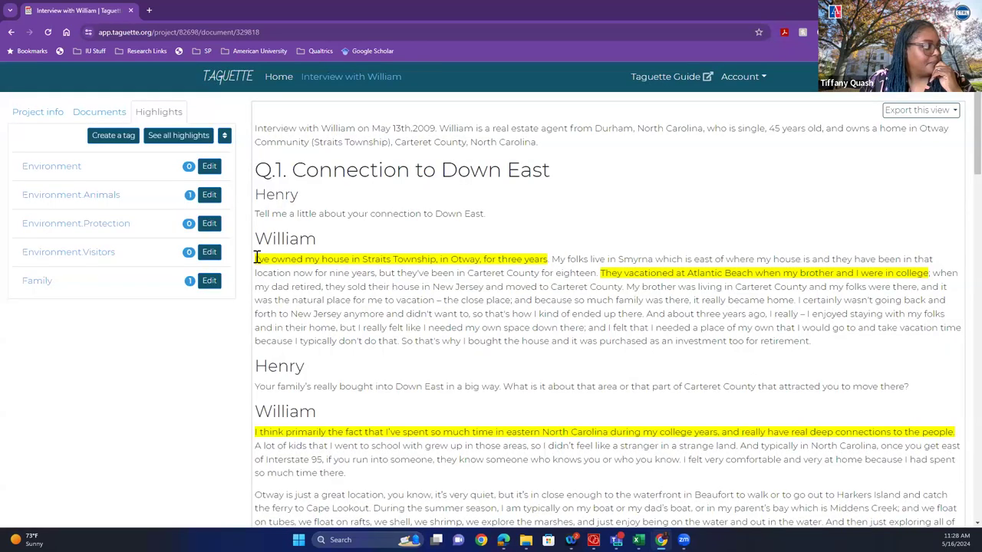
drag(258, 259, 547, 259)
click(585, 287)
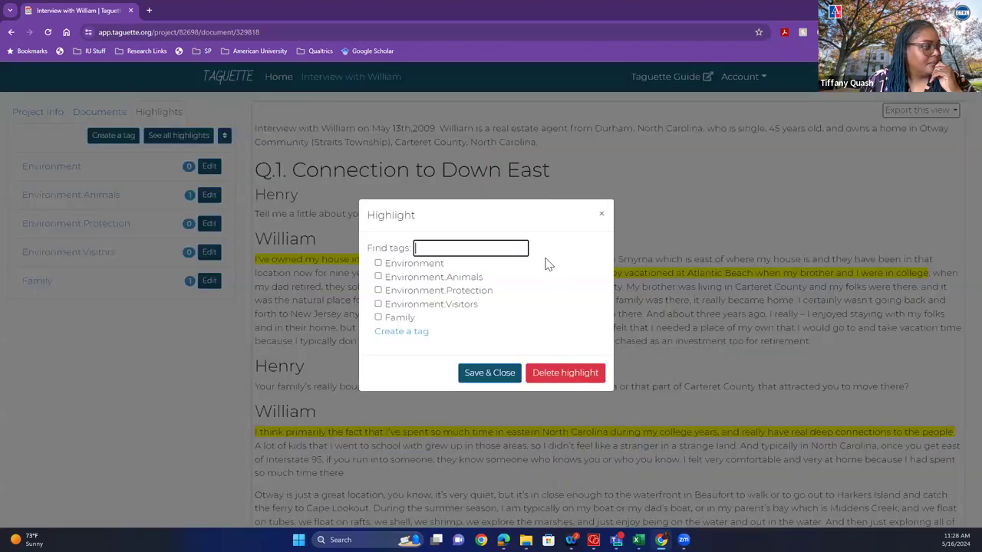
click(600, 217)
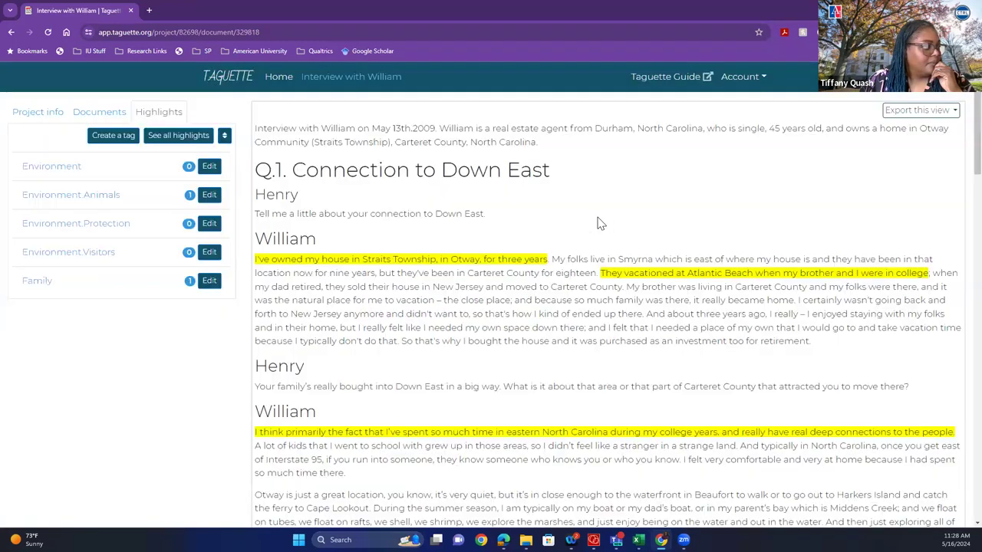
Delete the highlights on the passages starting "They vacationed at Atlantic Beach", "I think primarily" and "I've owned my house".
drag(601, 273, 931, 275)
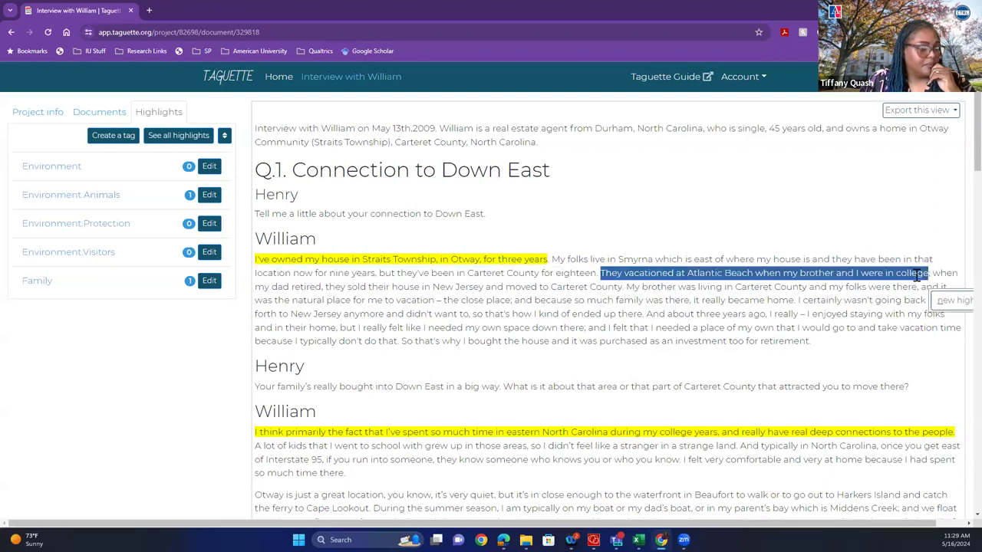
click(913, 276)
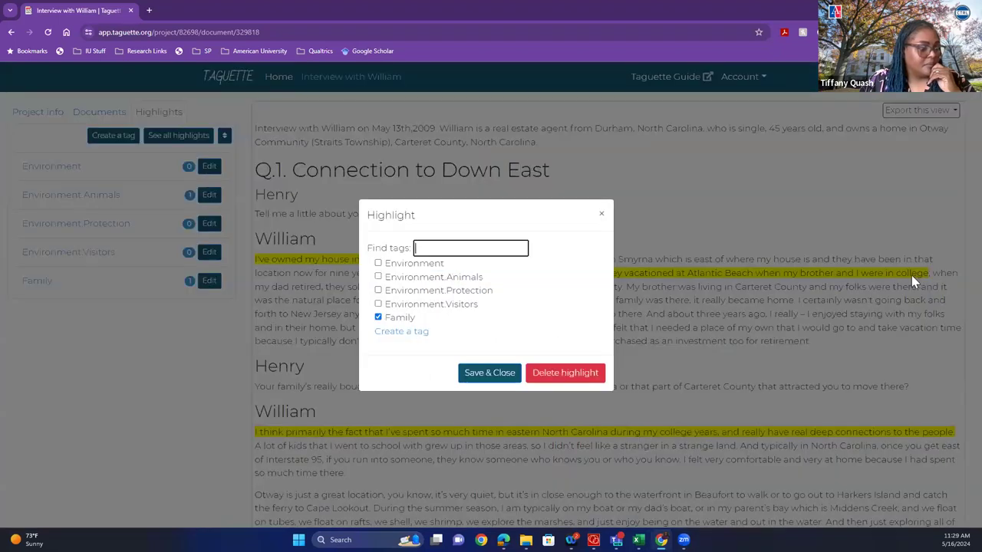
click(552, 373)
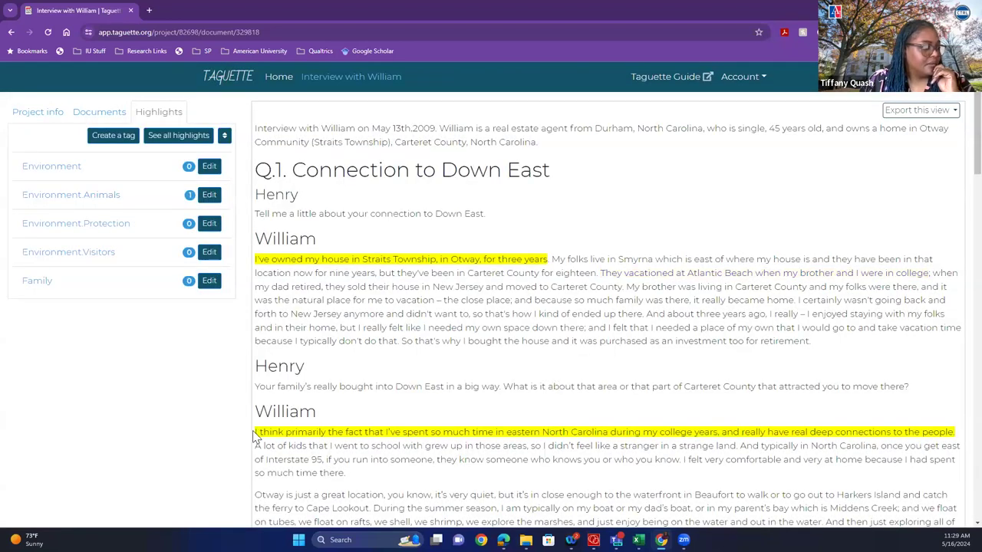
drag(255, 432, 943, 432)
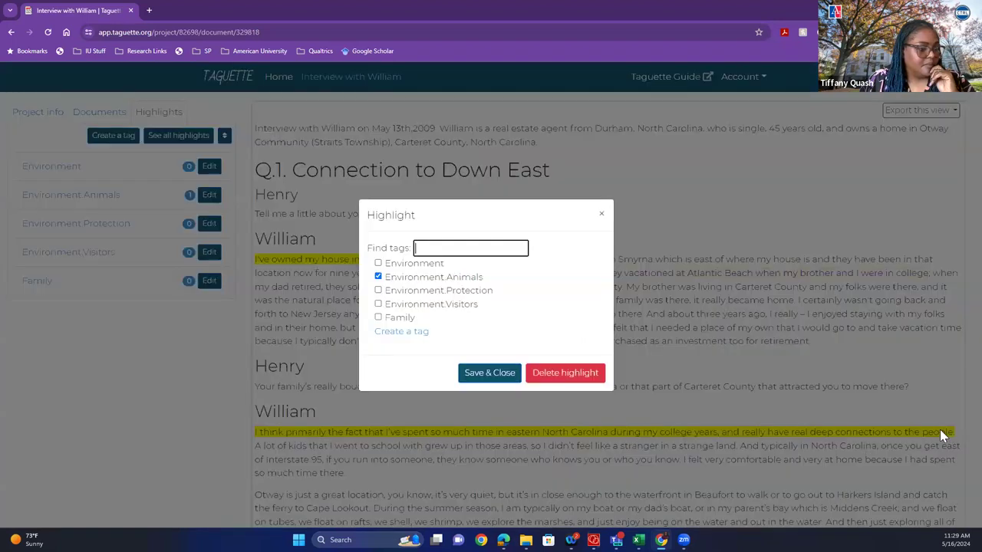
click(564, 374)
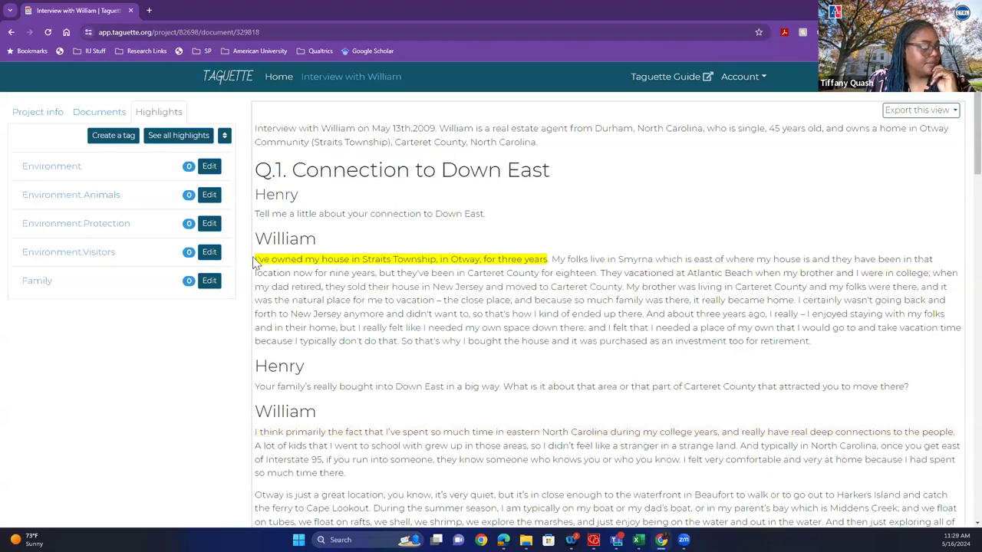
drag(256, 259, 547, 263)
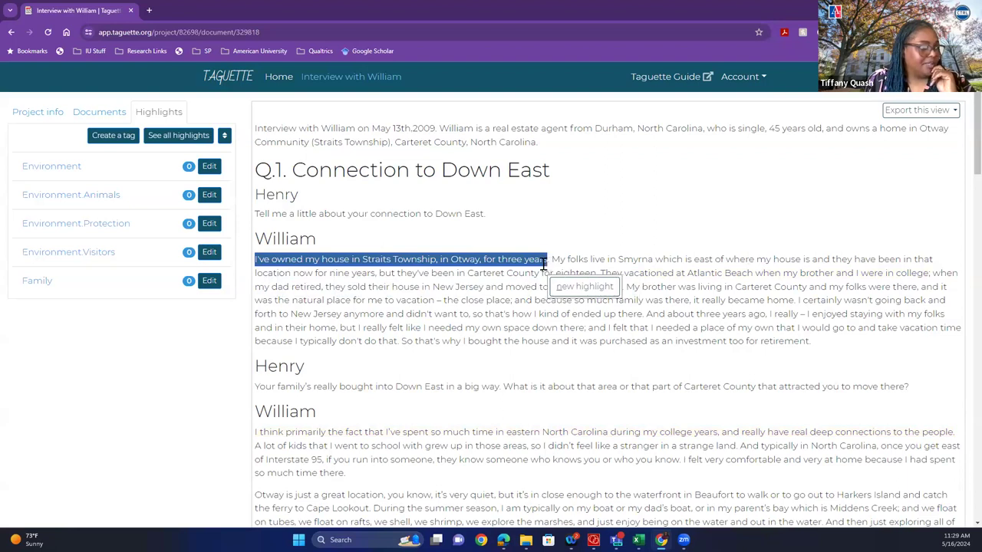
click(554, 286)
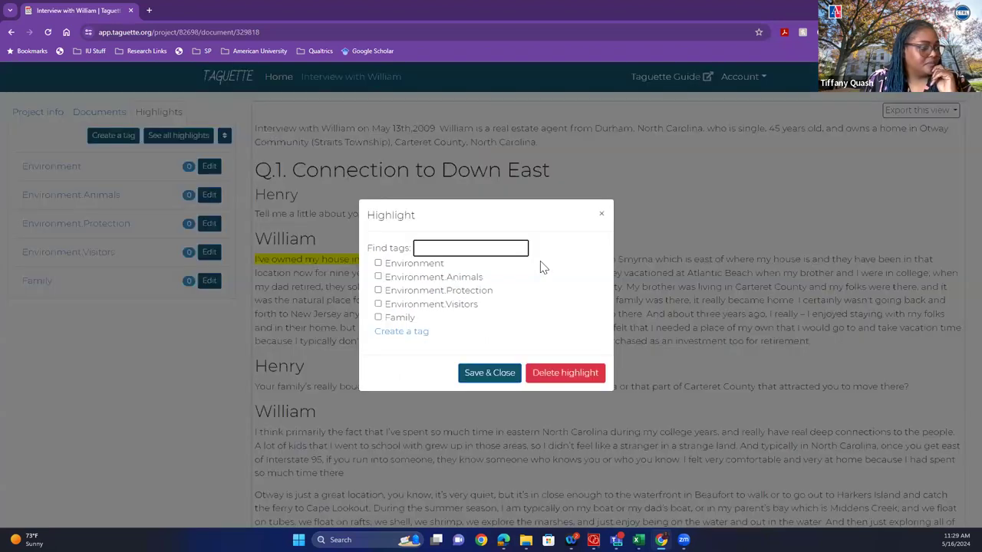
click(549, 374)
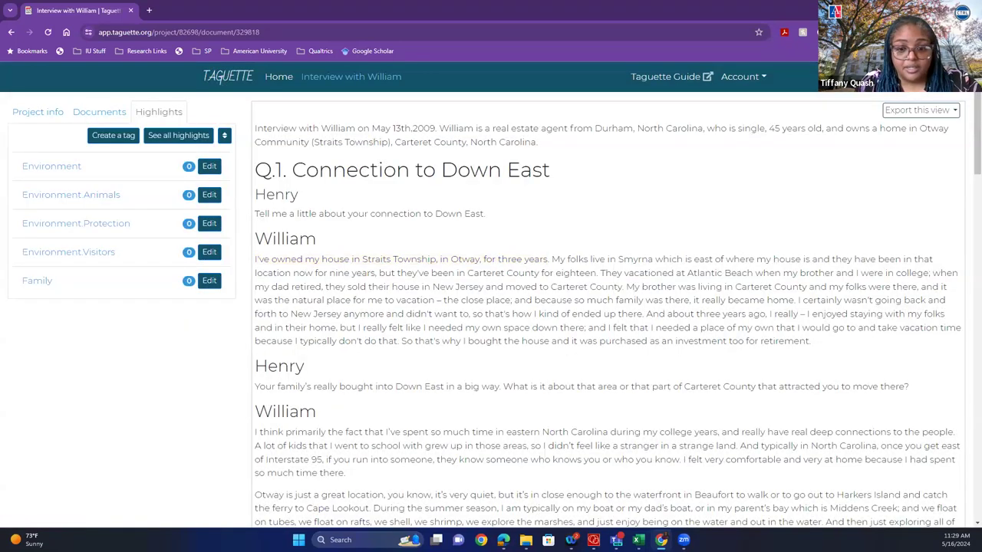
Switch to the codebook in Excel and close it, saving the changes as a comma-delimited CSV named codebook in the Taguette Training folder.
click(637, 540)
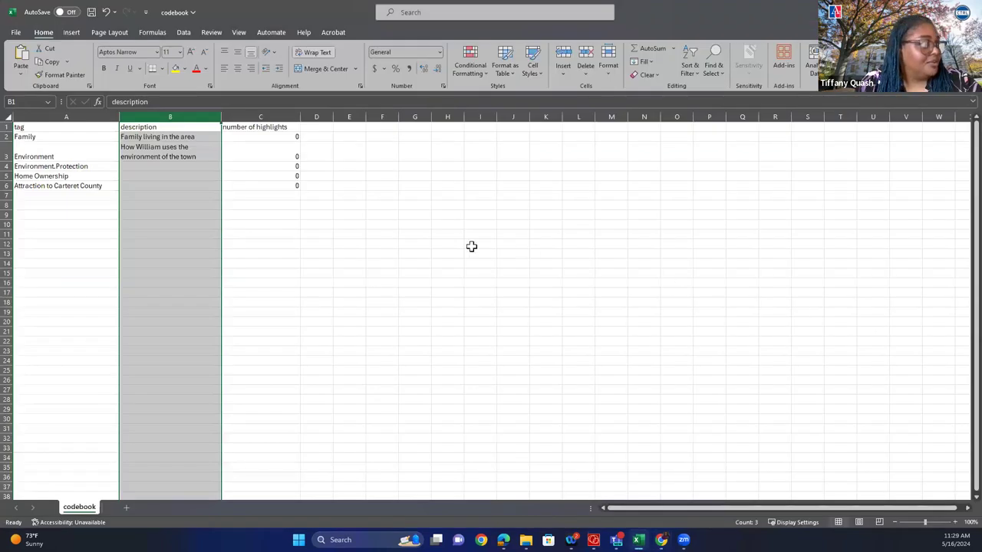
click(413, 252)
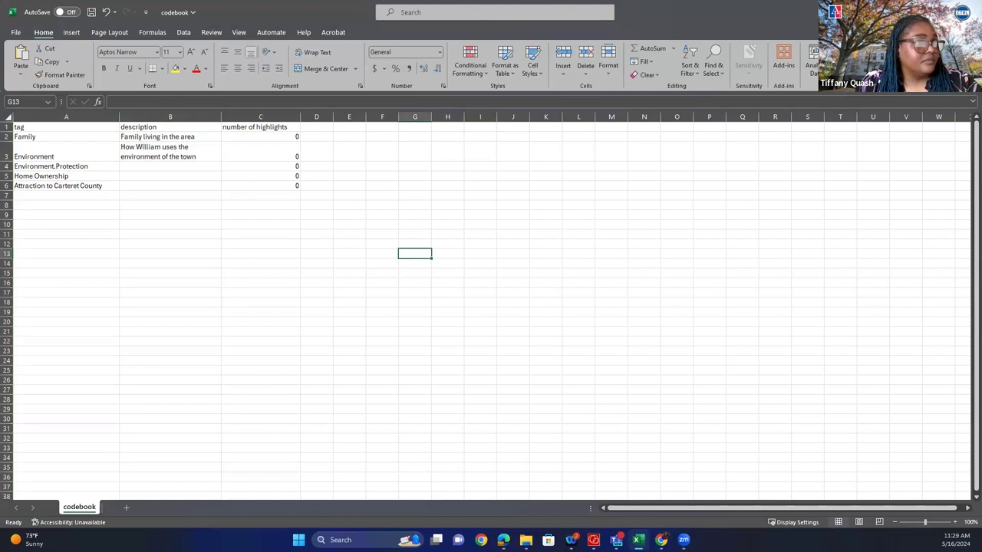
click(968, 12)
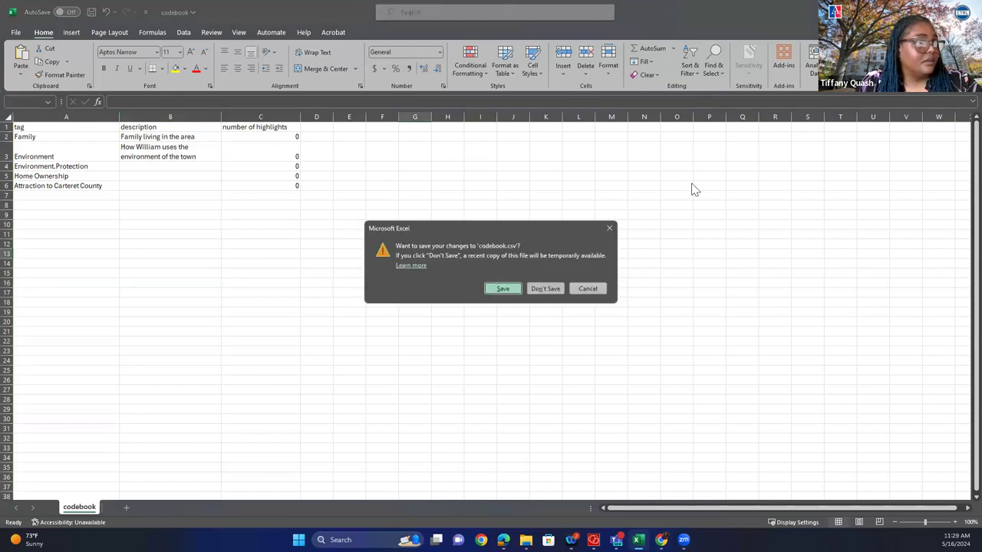
click(588, 289)
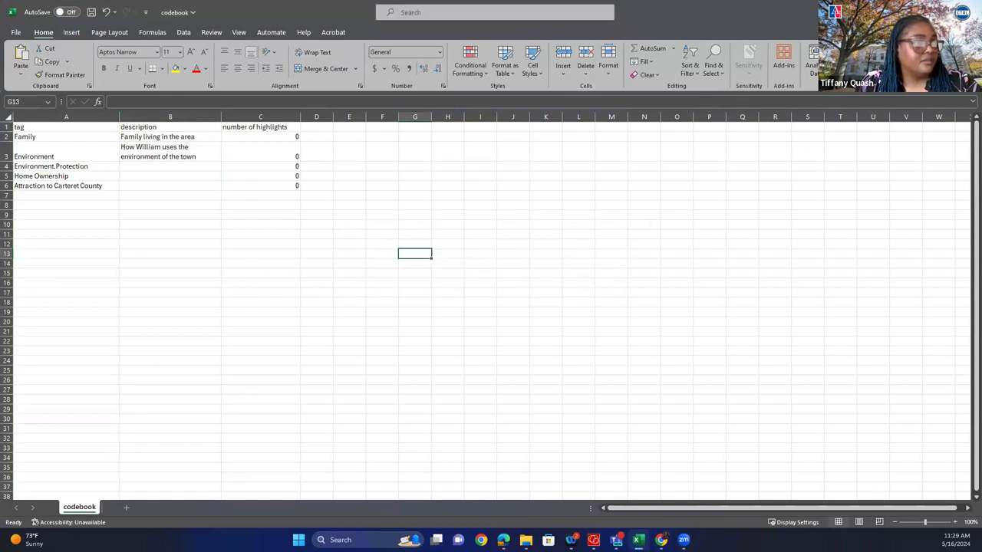
key(alt+Tab)
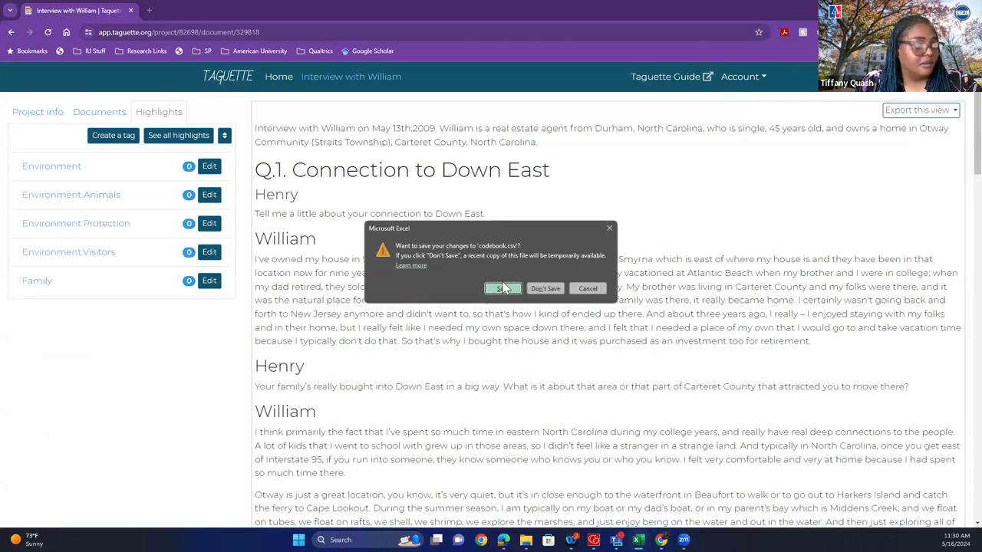
click(502, 289)
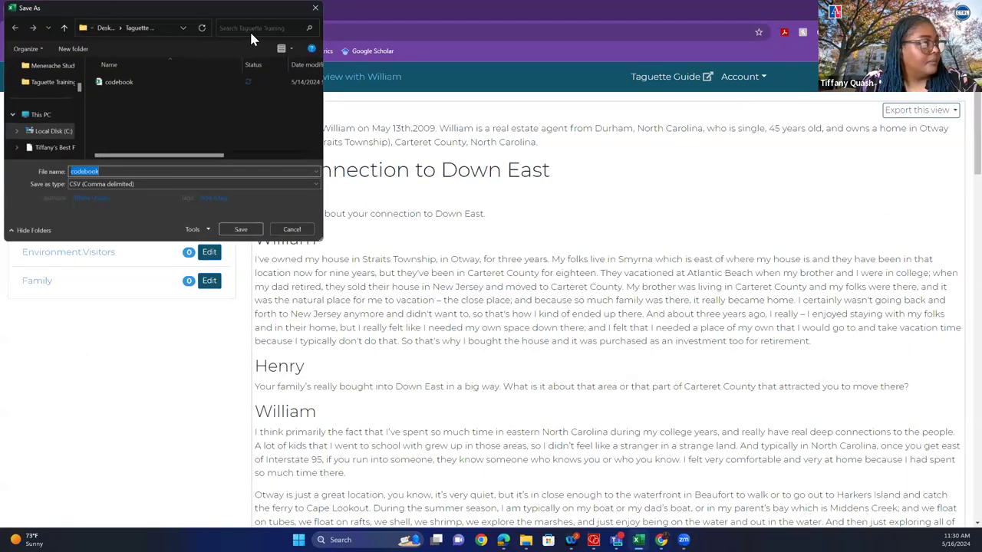
click(249, 230)
click(514, 272)
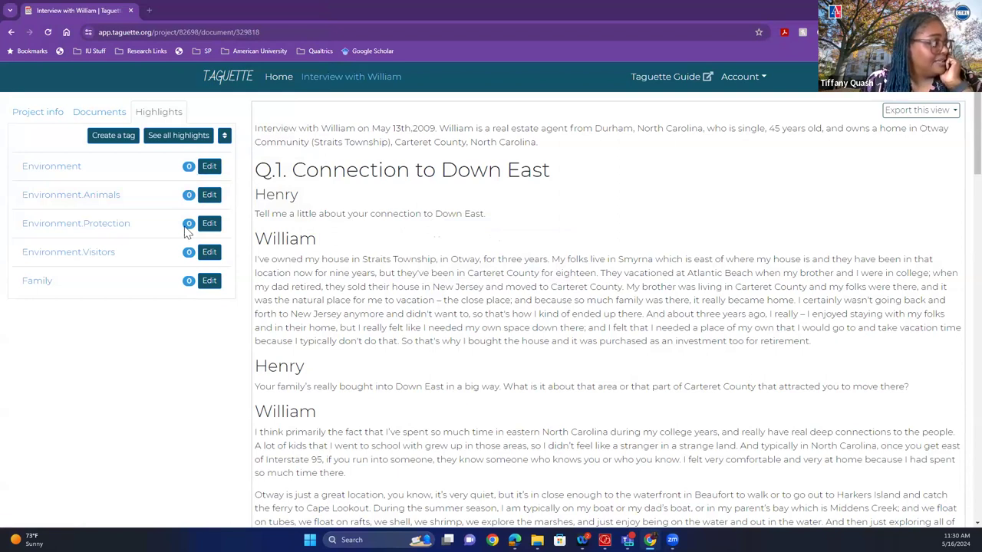
Delete the parent Environment tag from the project.
click(209, 166)
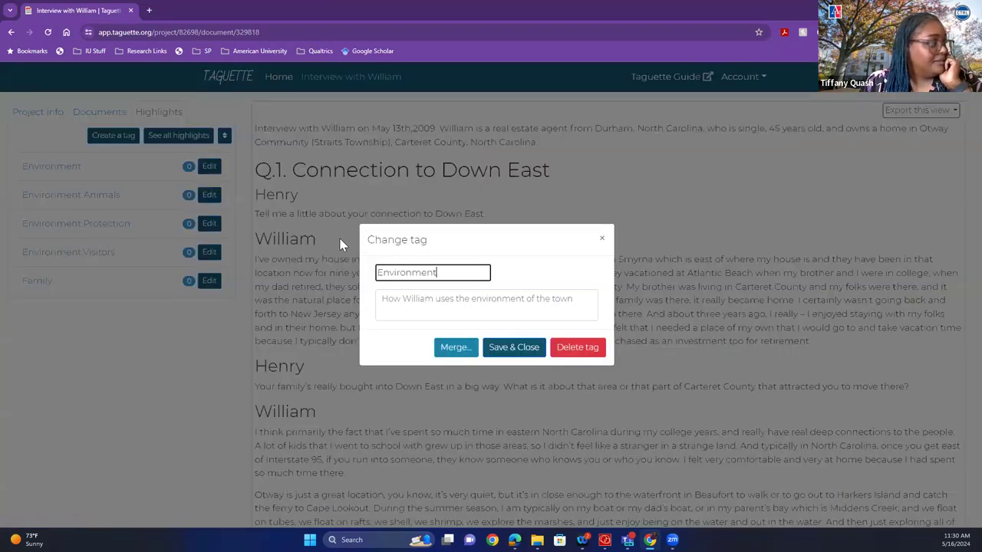
click(568, 349)
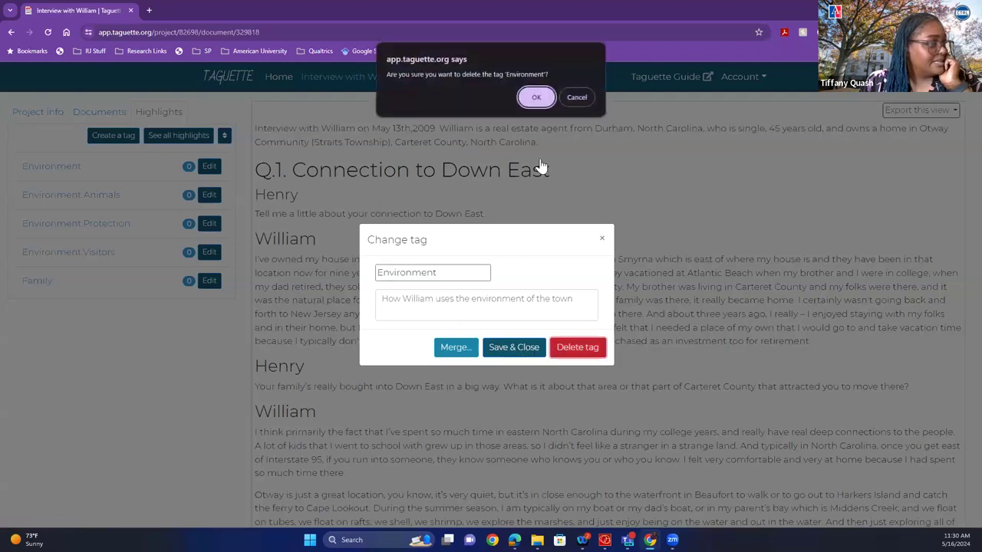
click(535, 97)
Delete the Environment.Animals and Environment.Protection tags from the project.
click(209, 166)
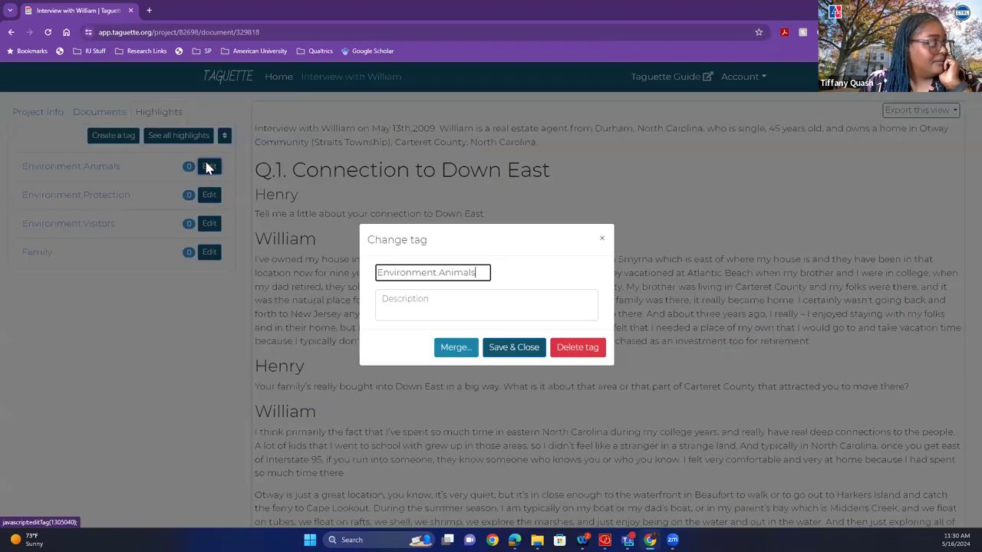
click(568, 348)
click(541, 107)
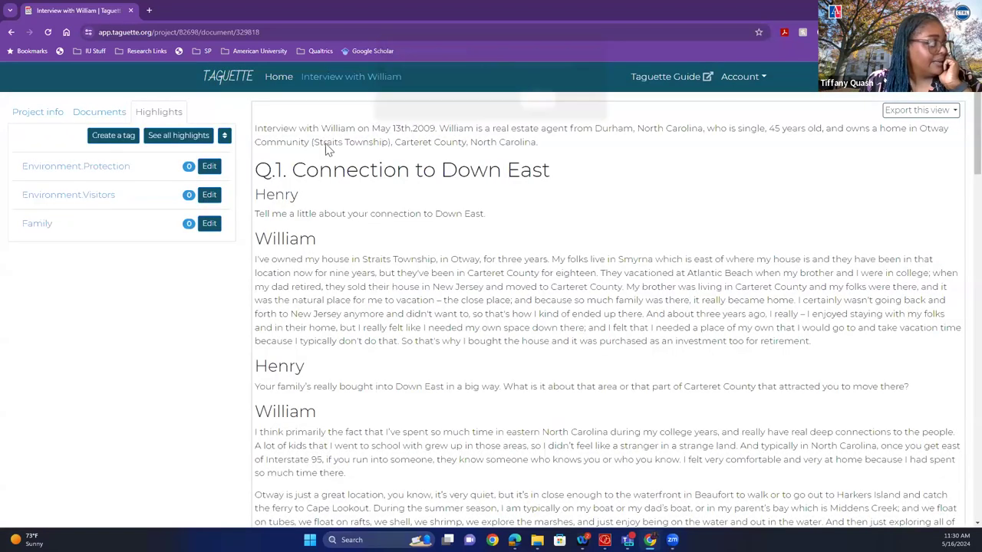
click(209, 167)
click(574, 346)
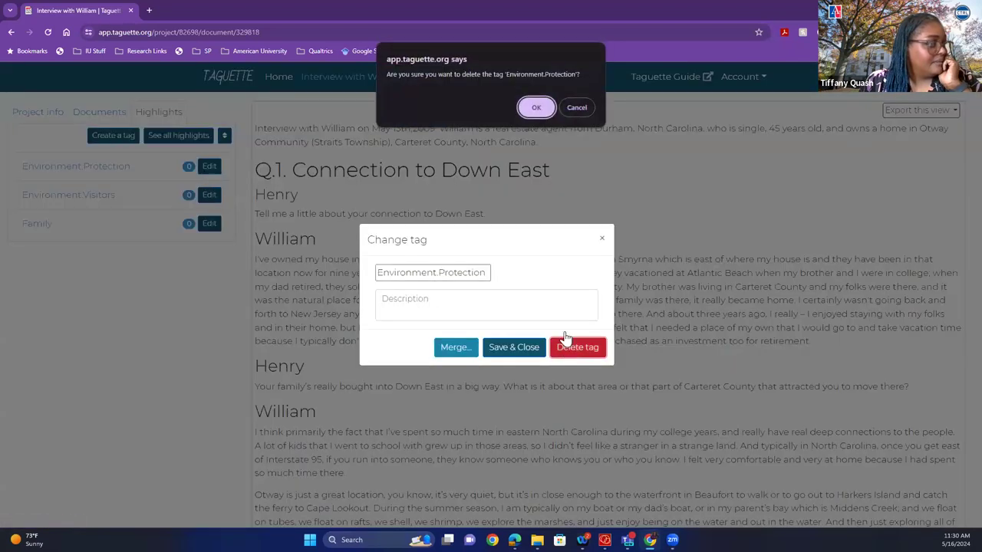
click(534, 108)
Delete the Environment.Visitors and Family tags from the project.
click(209, 166)
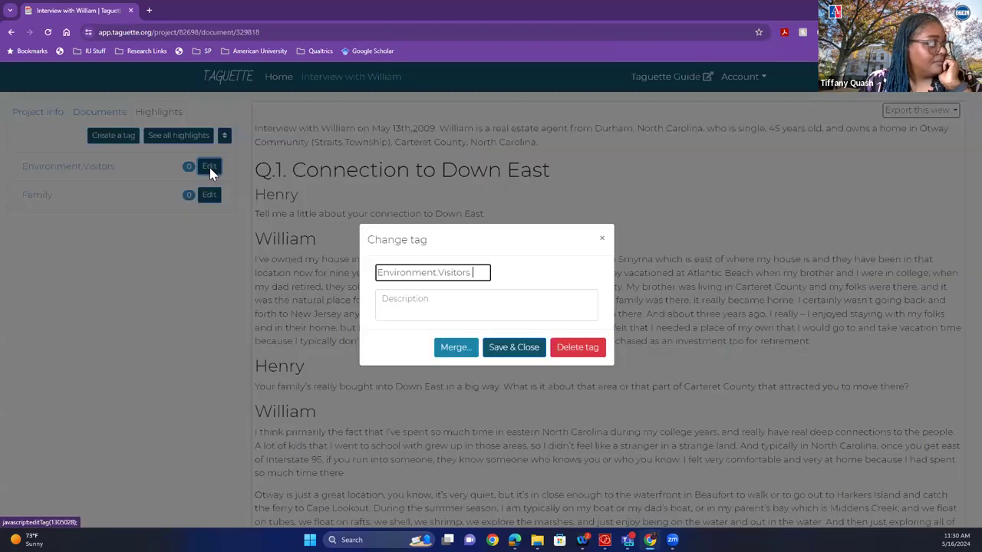
click(566, 346)
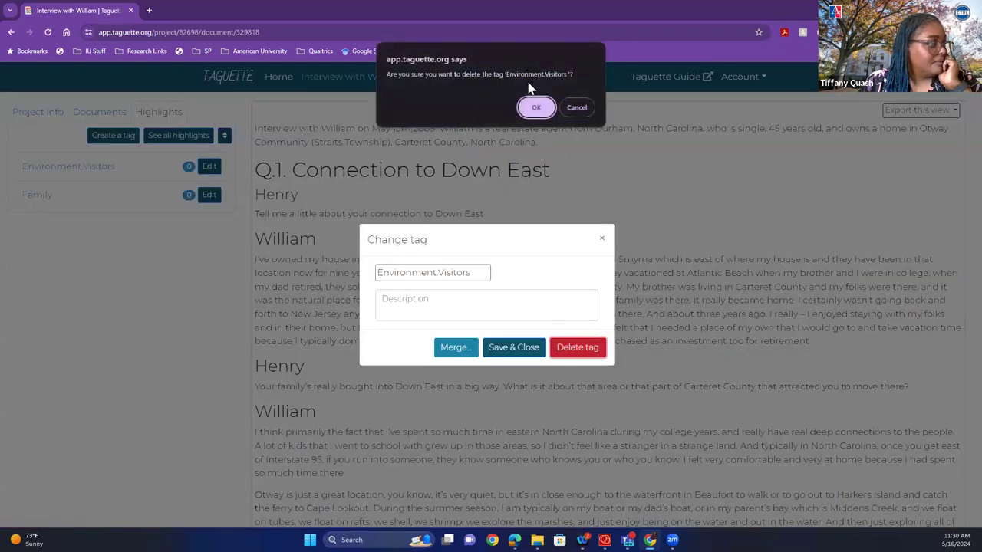
click(535, 108)
click(208, 167)
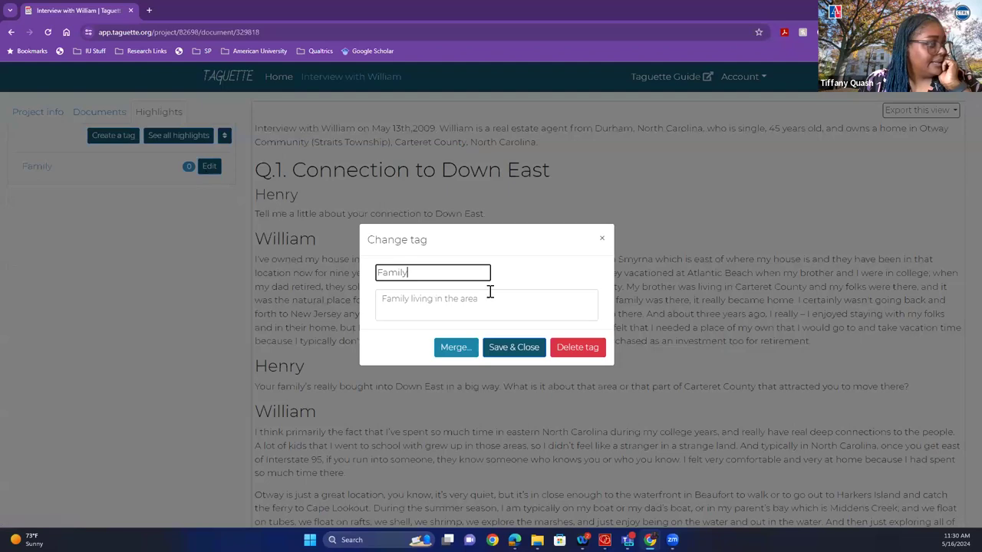
click(568, 350)
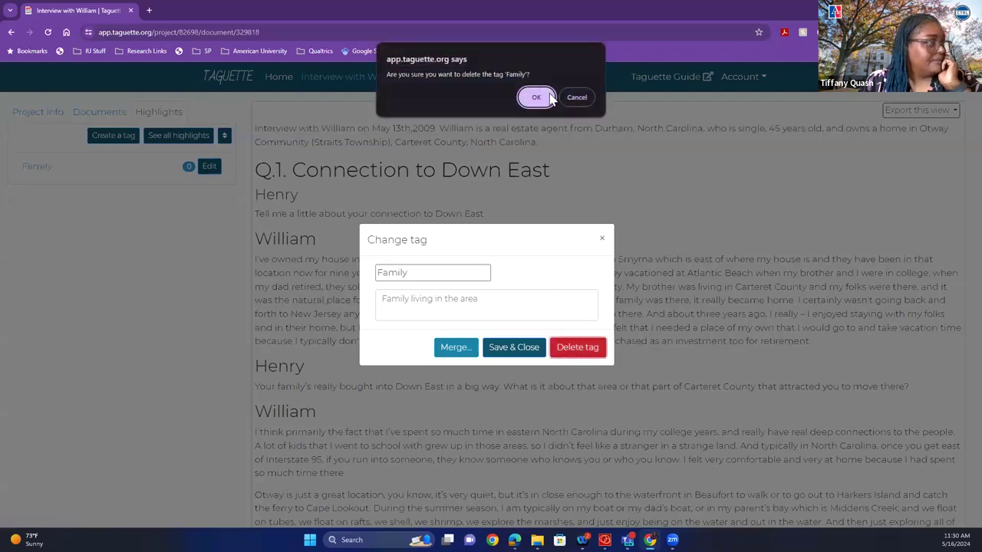
click(537, 98)
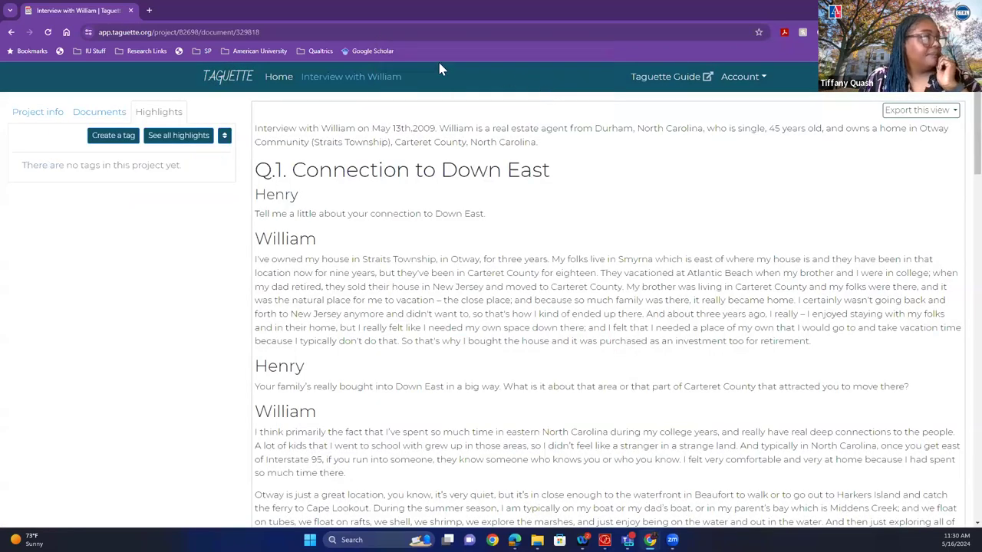
Start a codebook import for the project and choose the codebook CSV file from the Taguette Training folder on the Desktop.
click(73, 120)
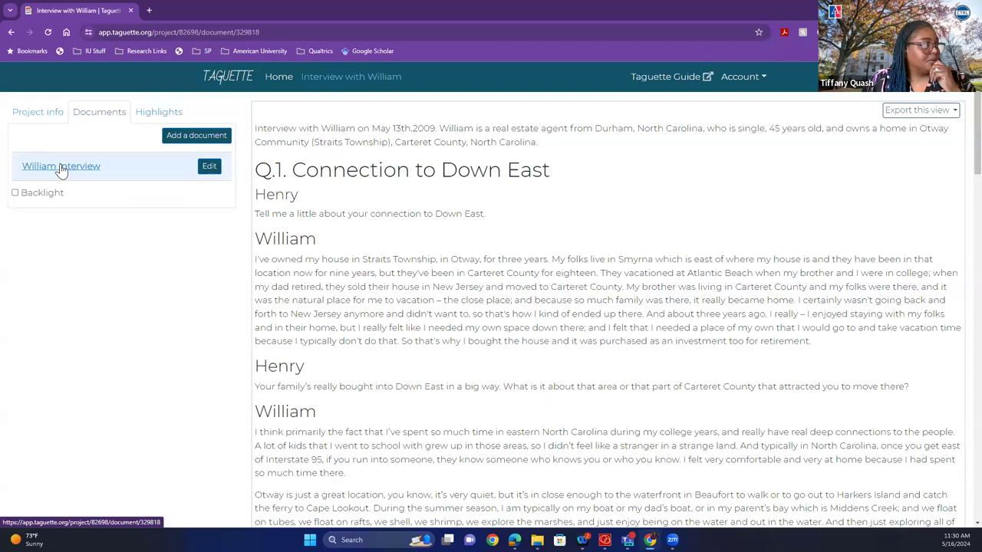
click(31, 112)
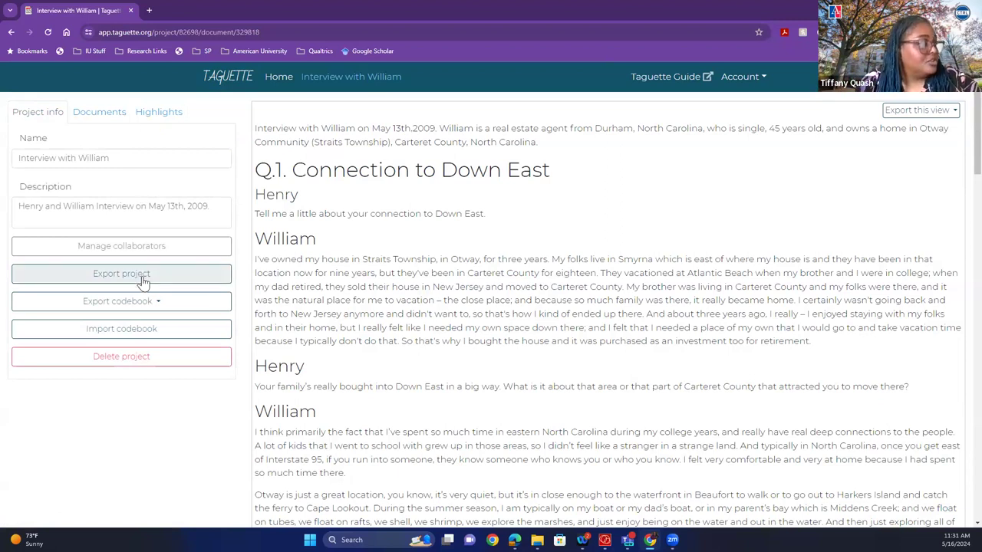
click(142, 339)
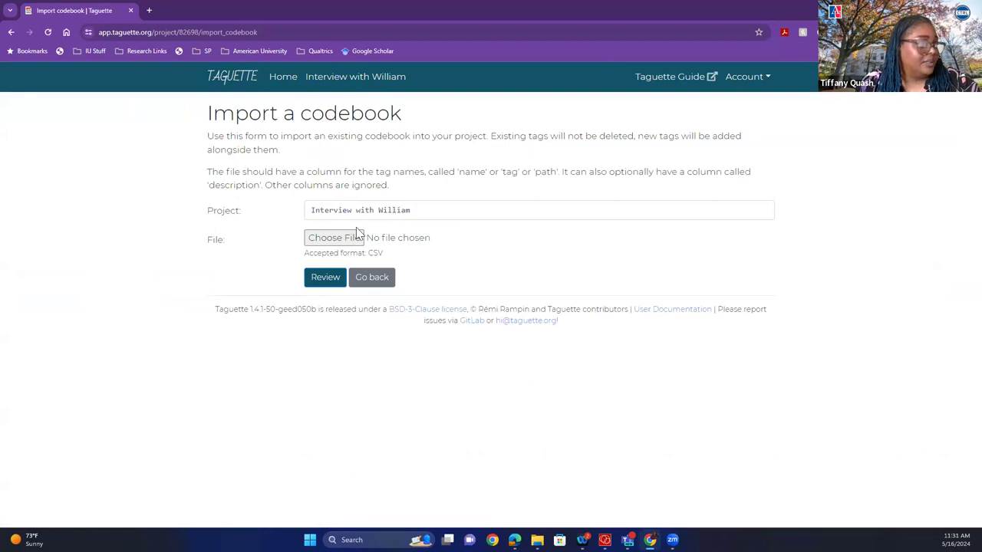
click(335, 238)
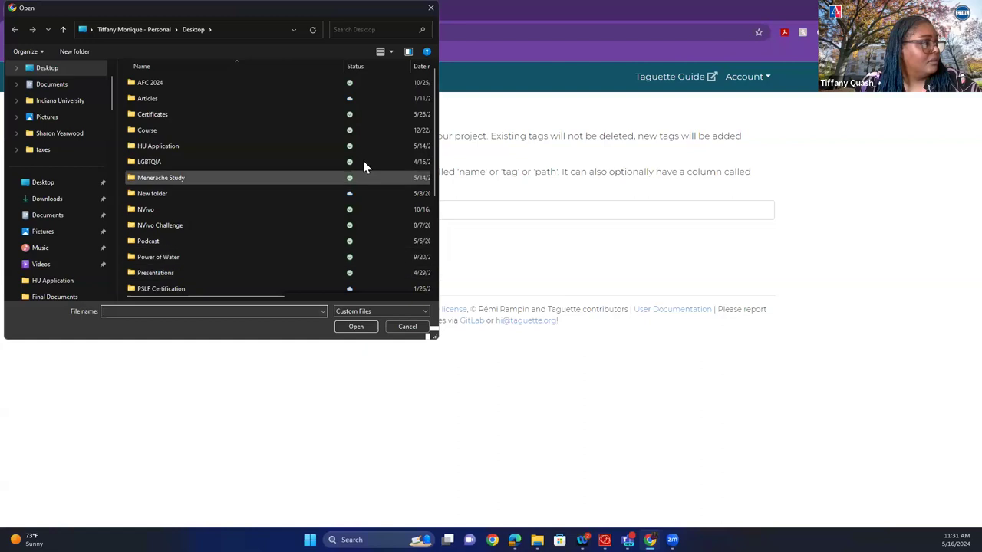
scroll(435, 142, down, 1)
scroll(434, 142, down, 3)
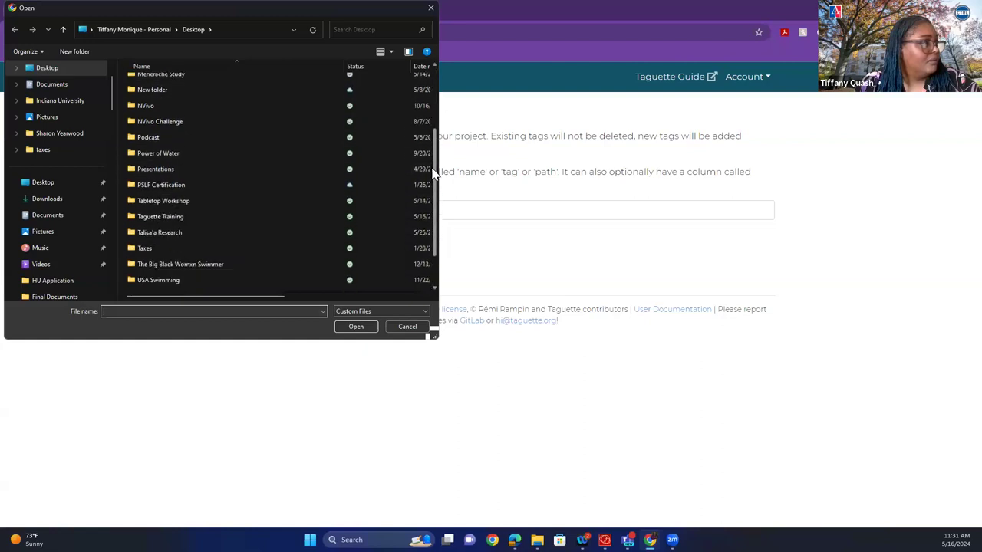
click(290, 218)
double_click(290, 218)
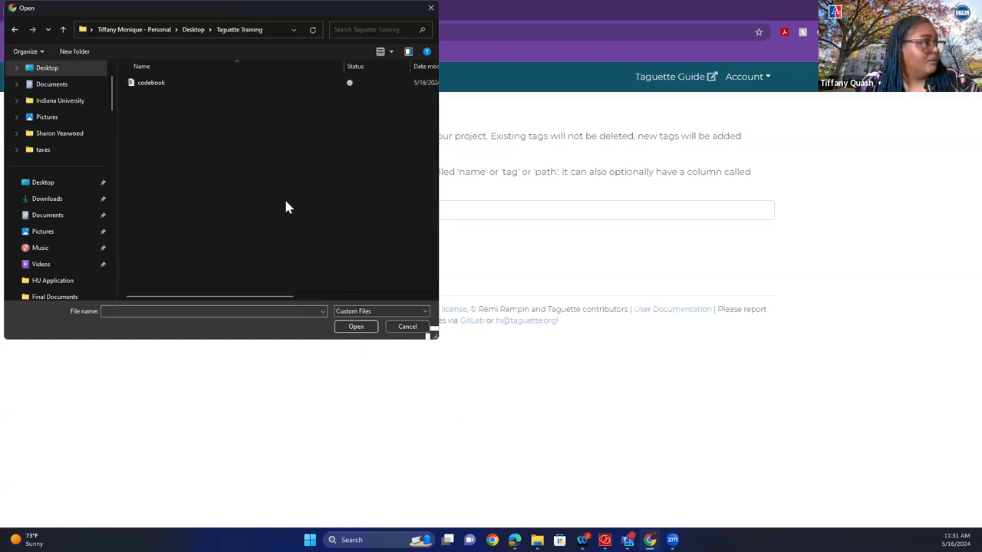
click(151, 85)
double_click(152, 85)
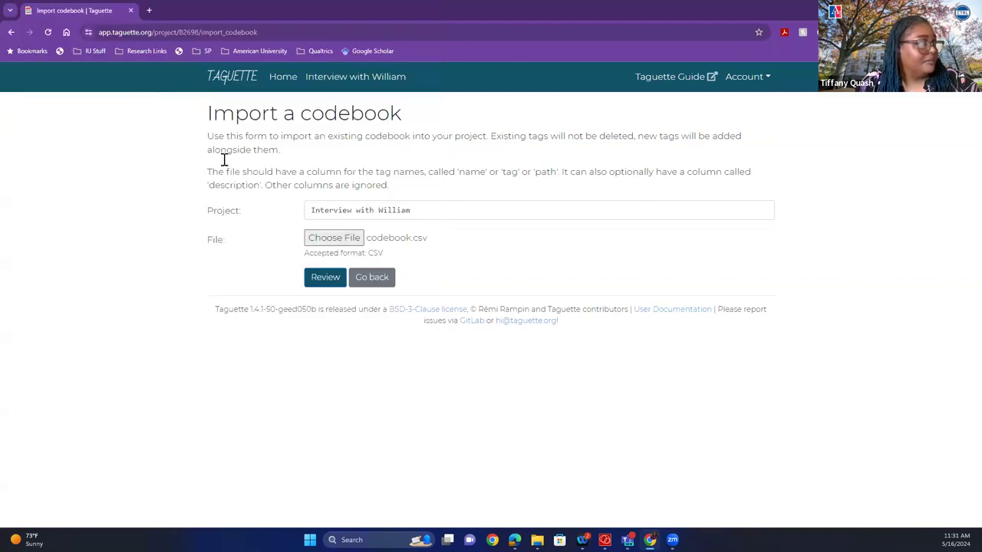
Review the codebook import, create all the listed tags in the project, and show the project's tag list.
click(325, 279)
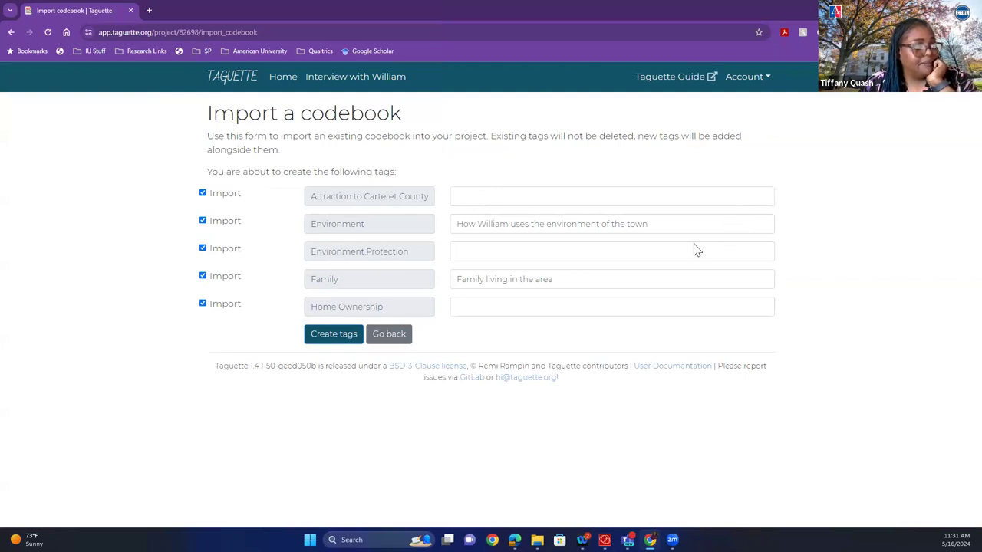
click(343, 340)
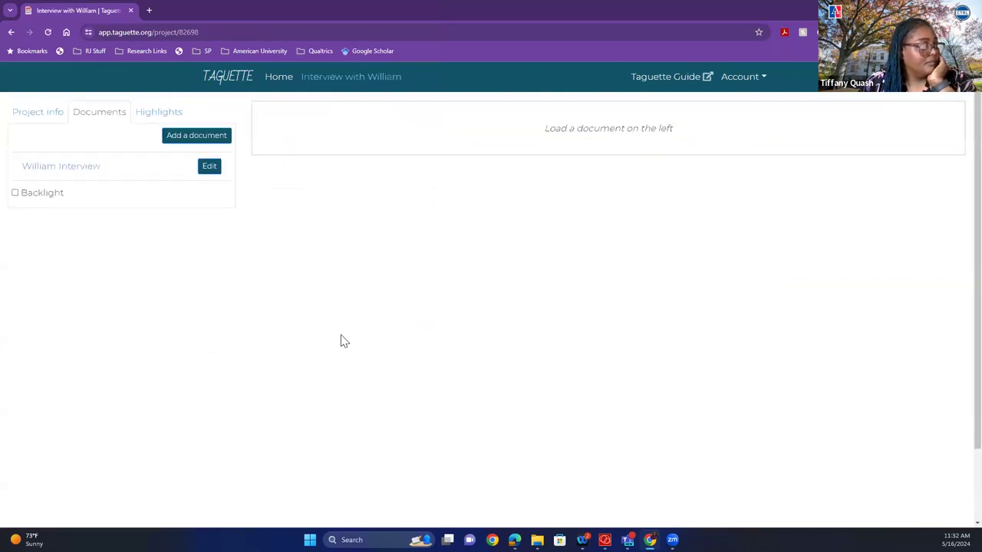
click(144, 116)
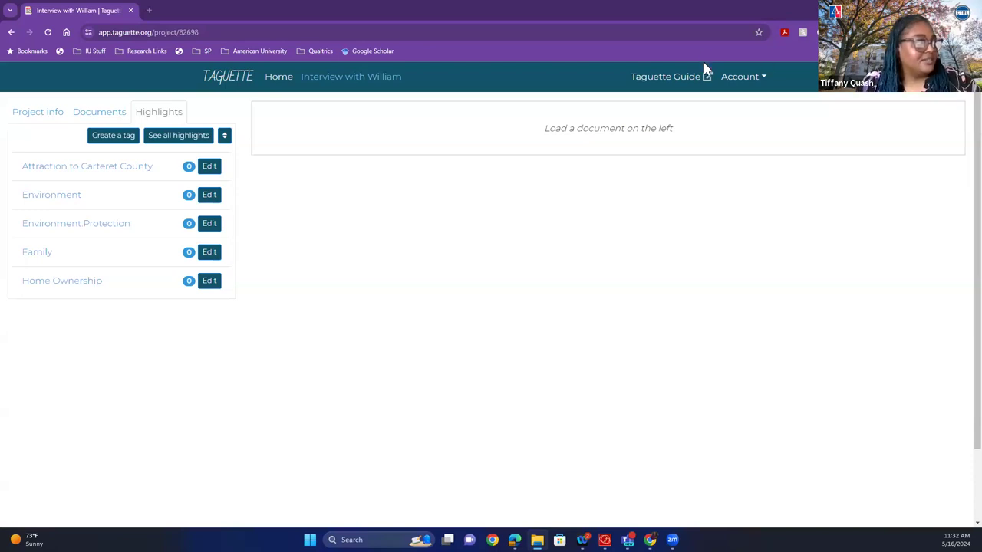
In William Interview, highlight "I've owned my house in Straits Township, in Otway, for three years" with the Attraction to Carteret County tag and view that tag's highlights.
click(100, 115)
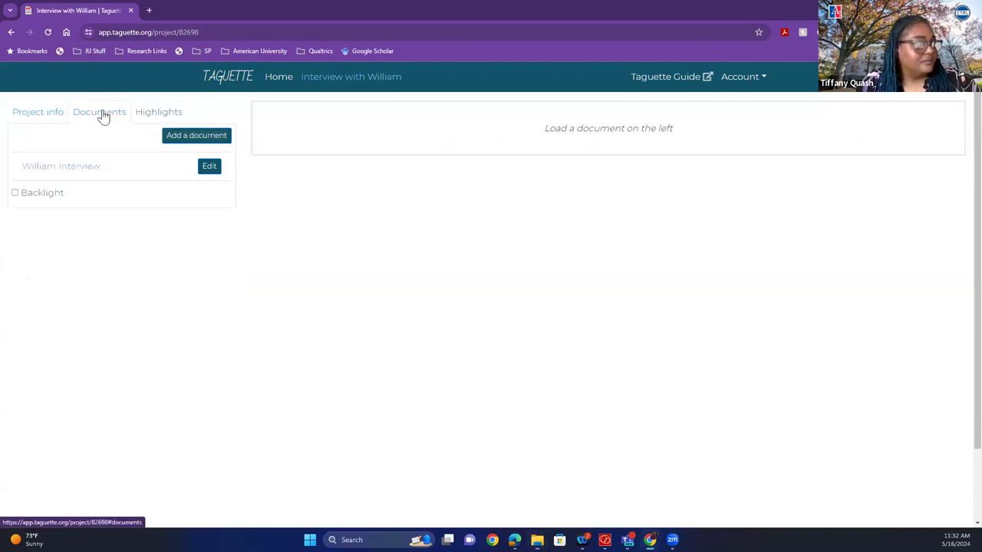
click(67, 169)
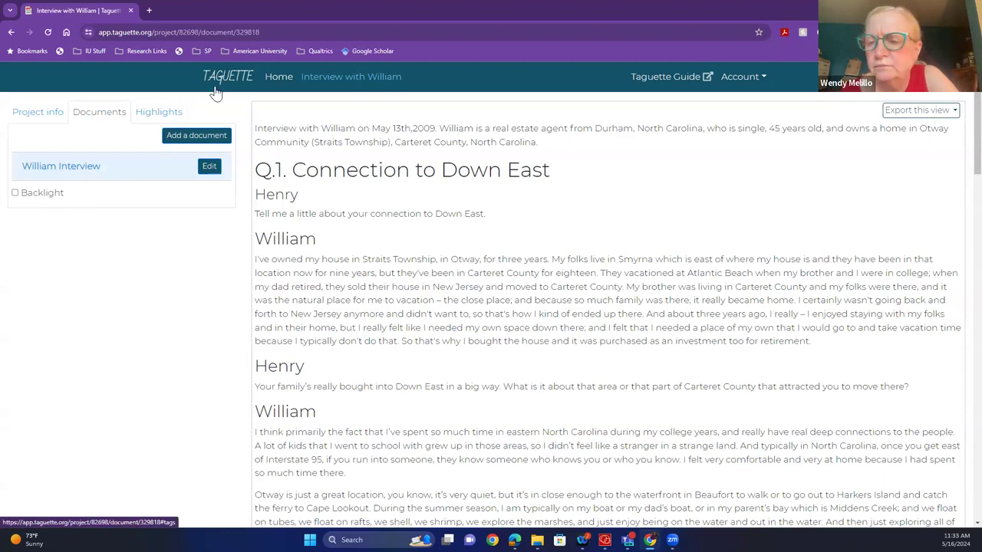
click(135, 112)
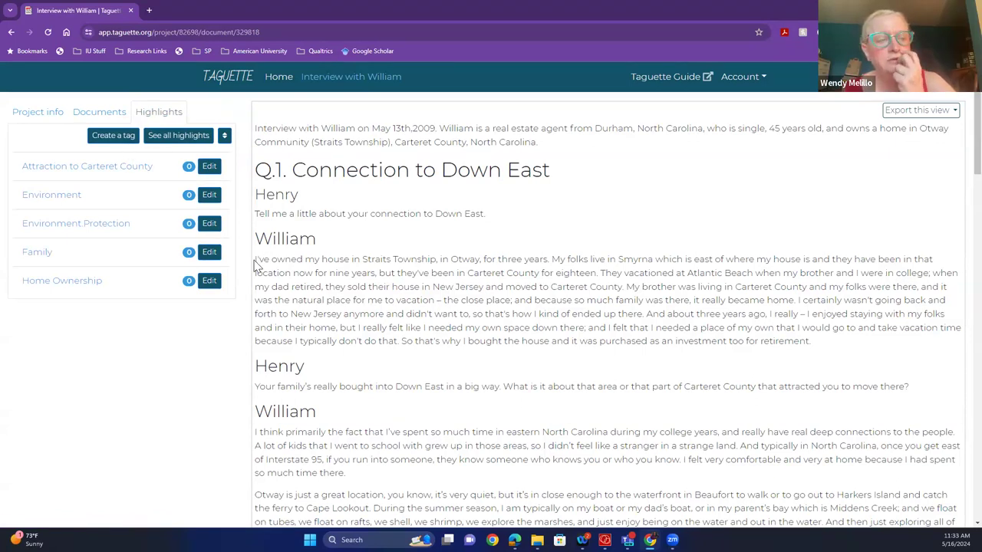
drag(259, 259, 551, 265)
click(568, 289)
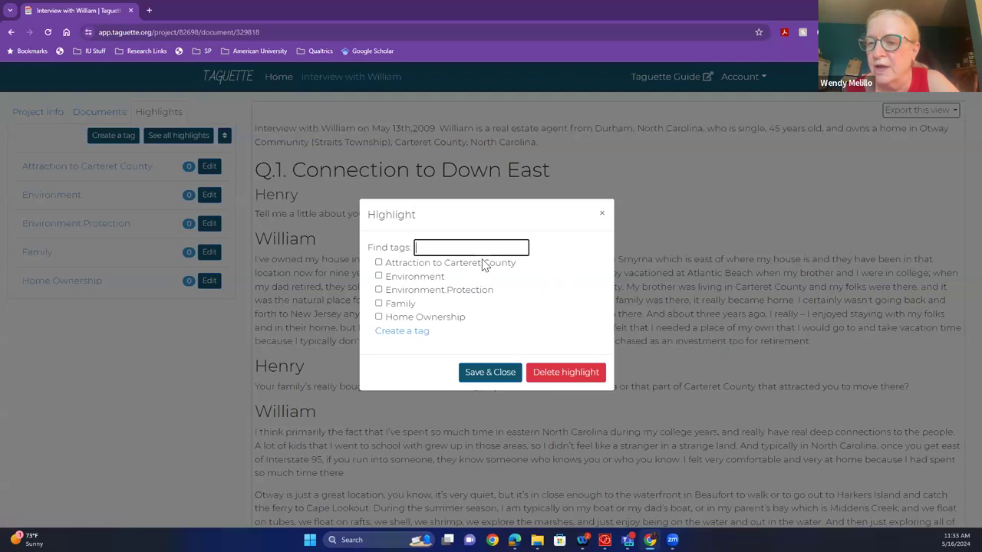
click(485, 266)
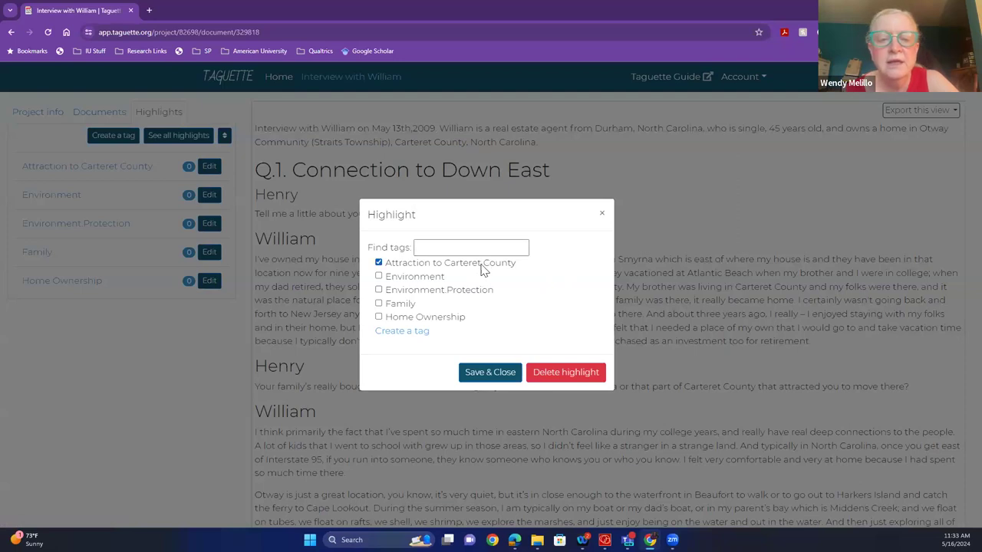
click(491, 373)
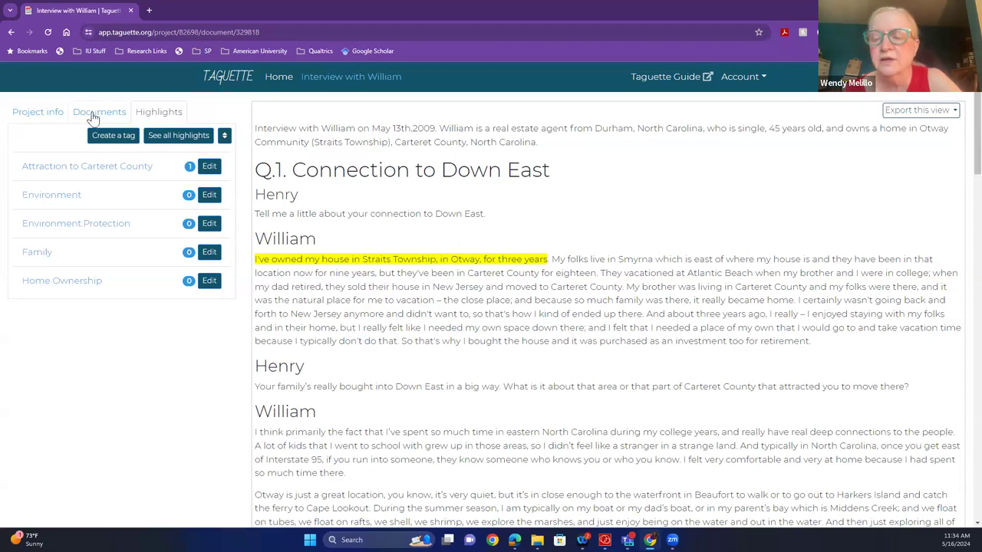
click(88, 167)
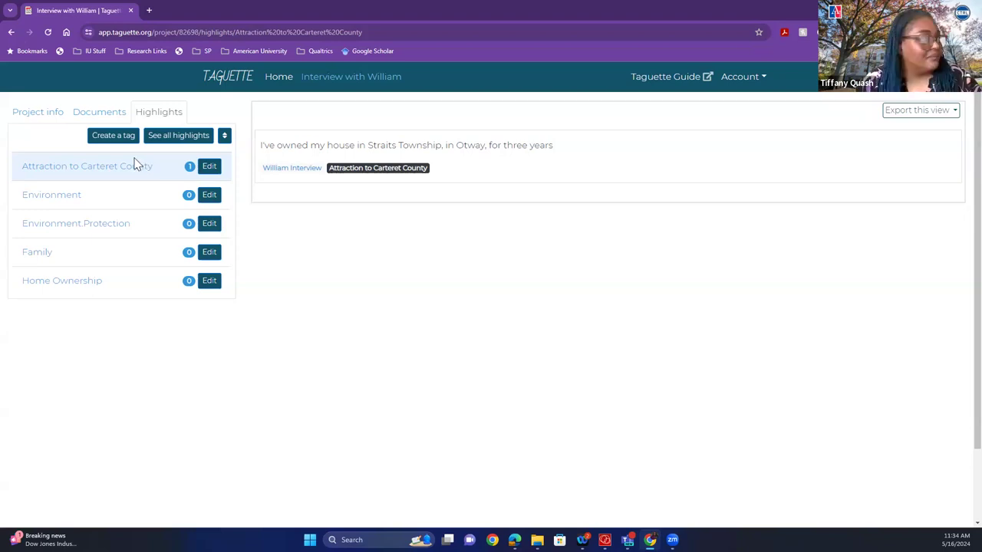
Open the project's collaborator settings and remove the other current collaborator.
click(21, 113)
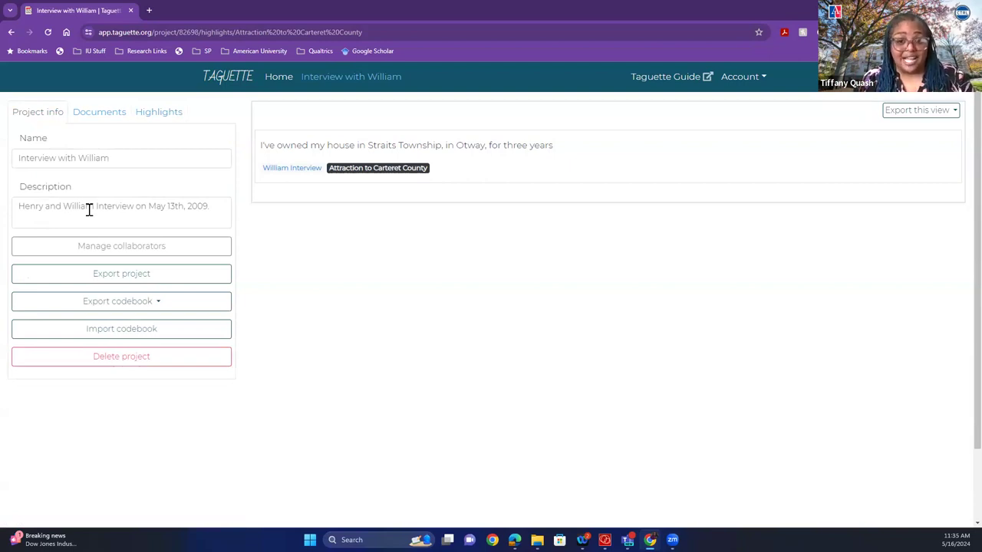
click(122, 246)
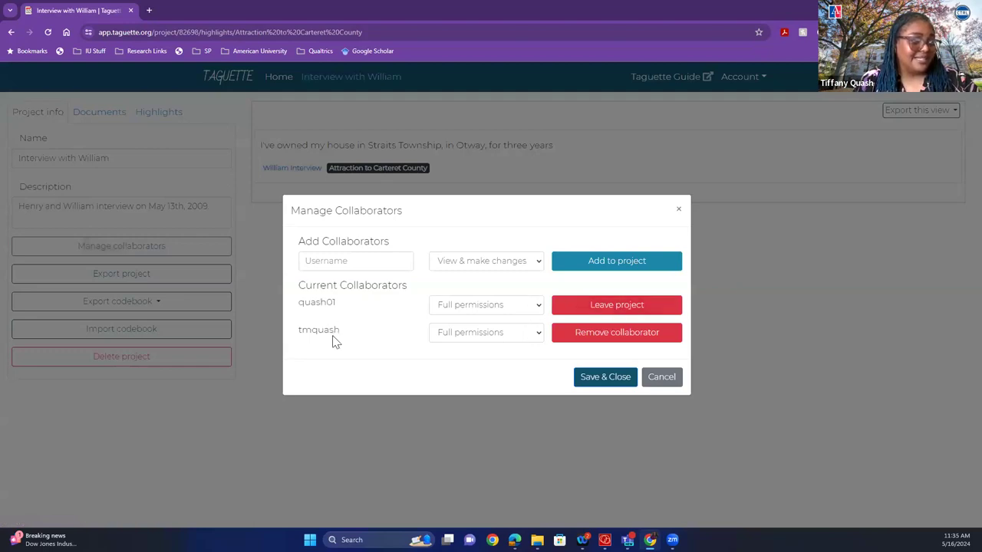
click(635, 340)
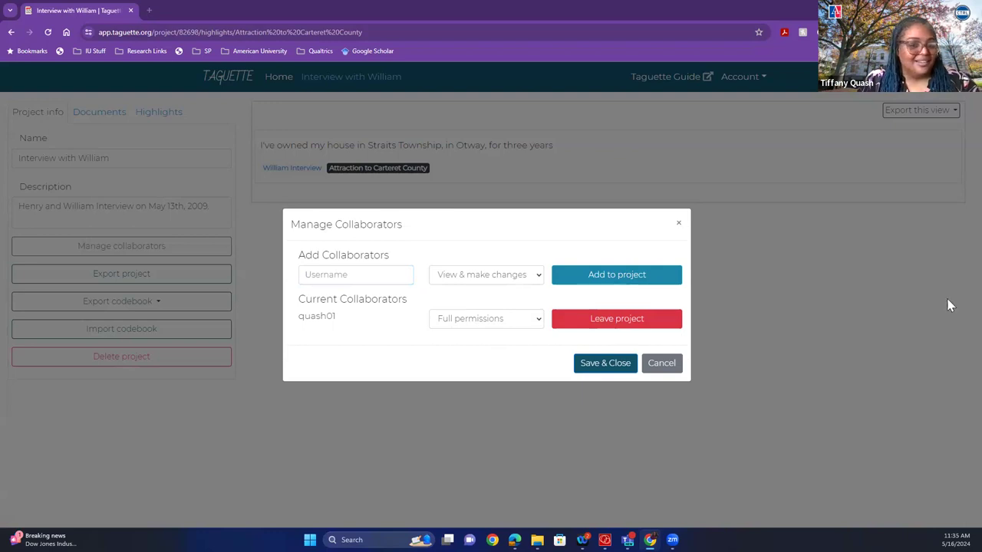
Paste the new collaborator's username, grant Full permissions, add them to the project, and save the collaborator settings.
click(330, 274)
right_click(329, 274)
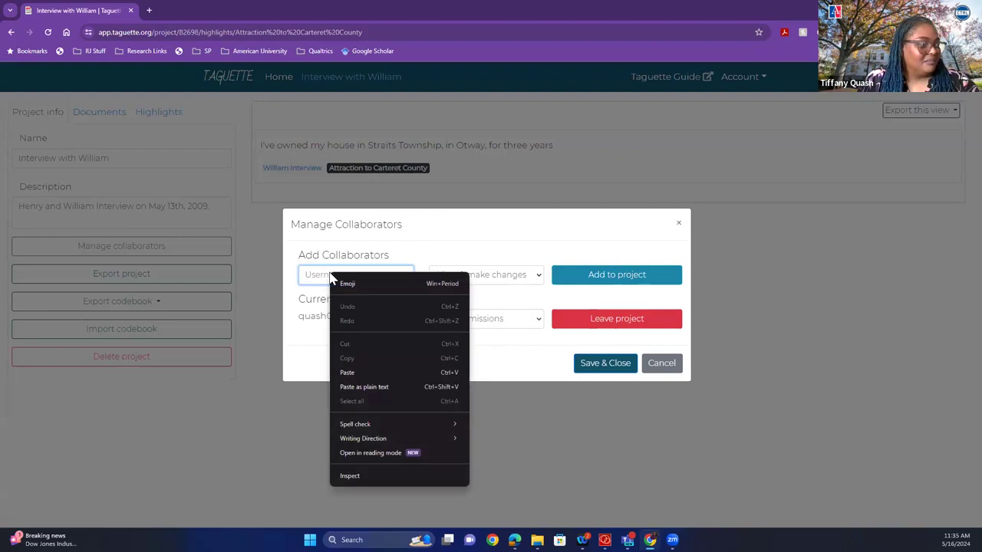
click(370, 372)
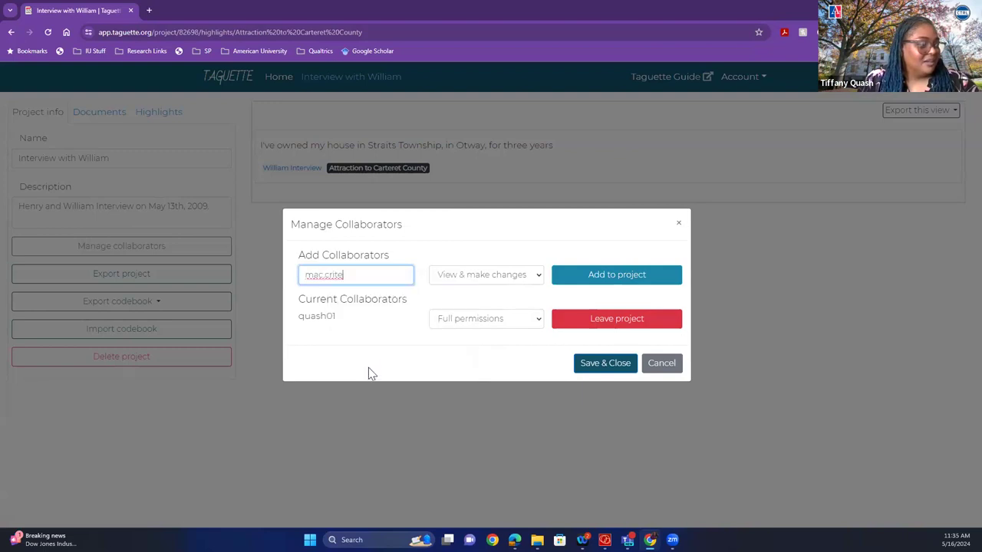
click(521, 280)
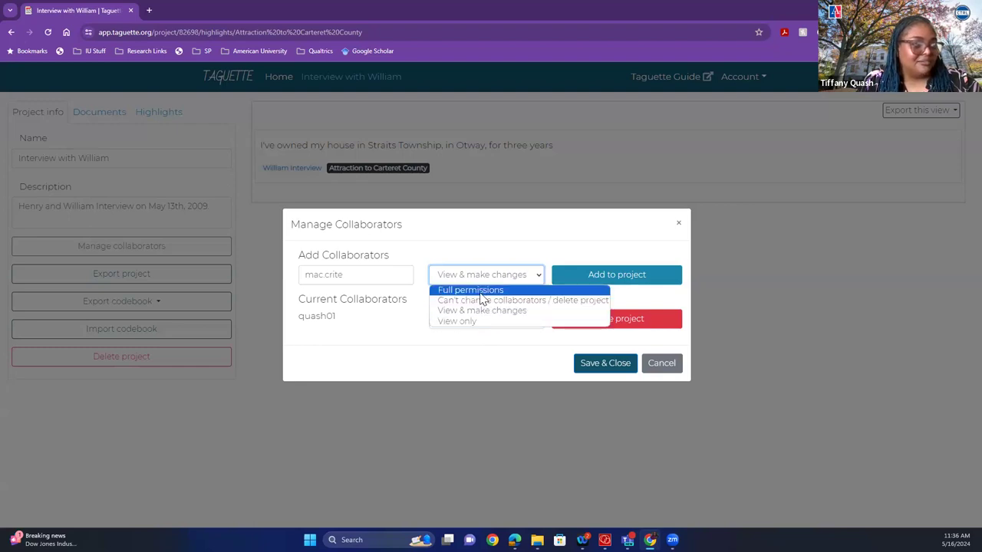
click(481, 292)
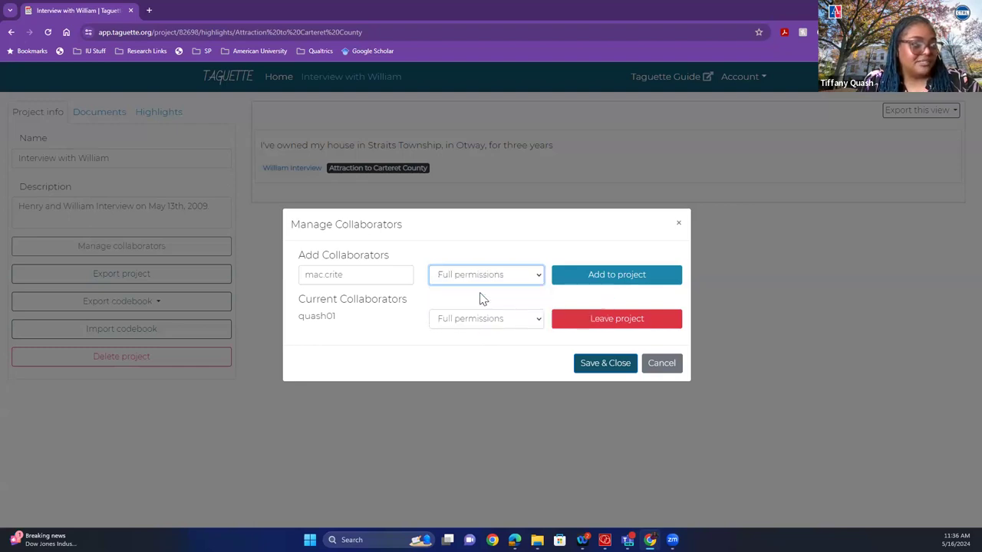
click(589, 280)
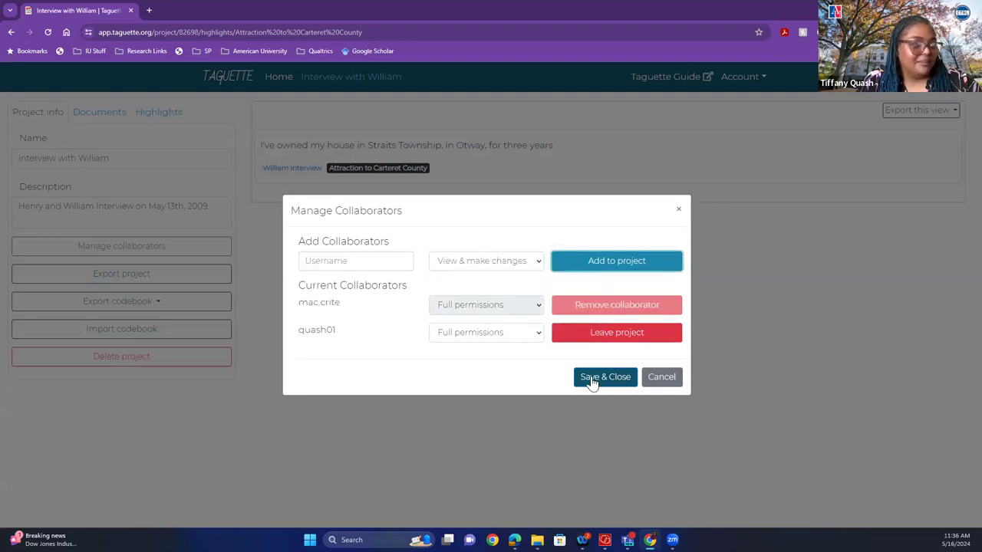
click(591, 380)
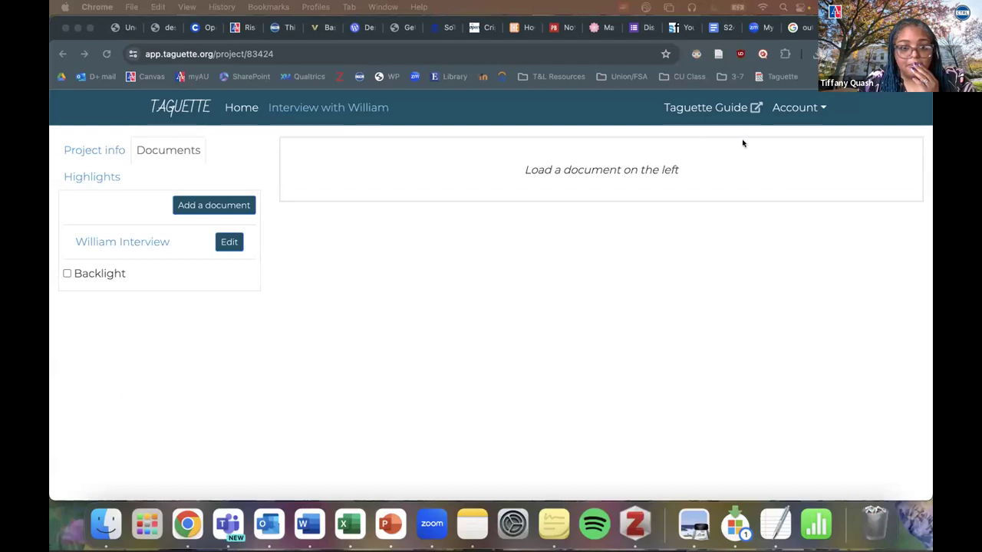
click(121, 141)
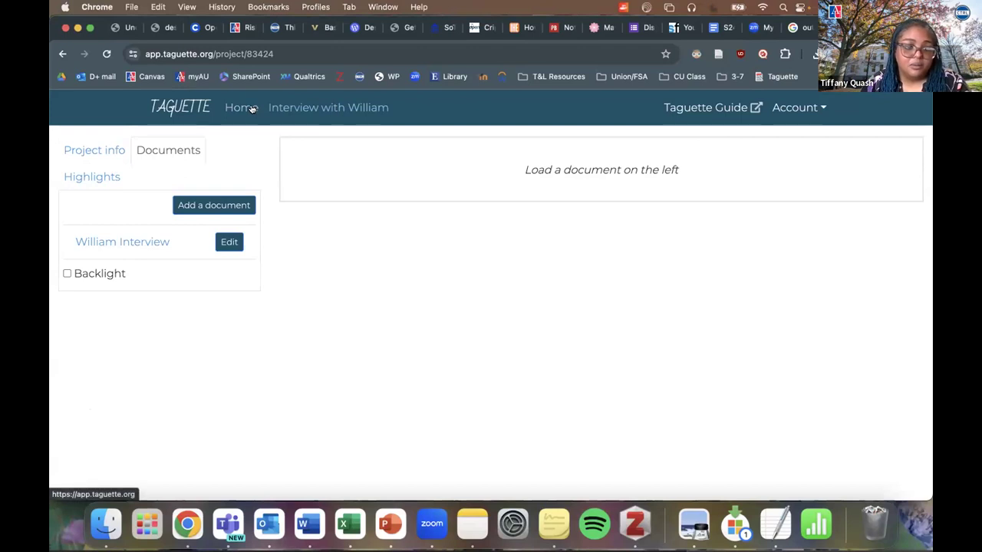
Open the second Interview with William project from the project list, review its collaborators, and leave the collaborator settings without changes.
click(251, 109)
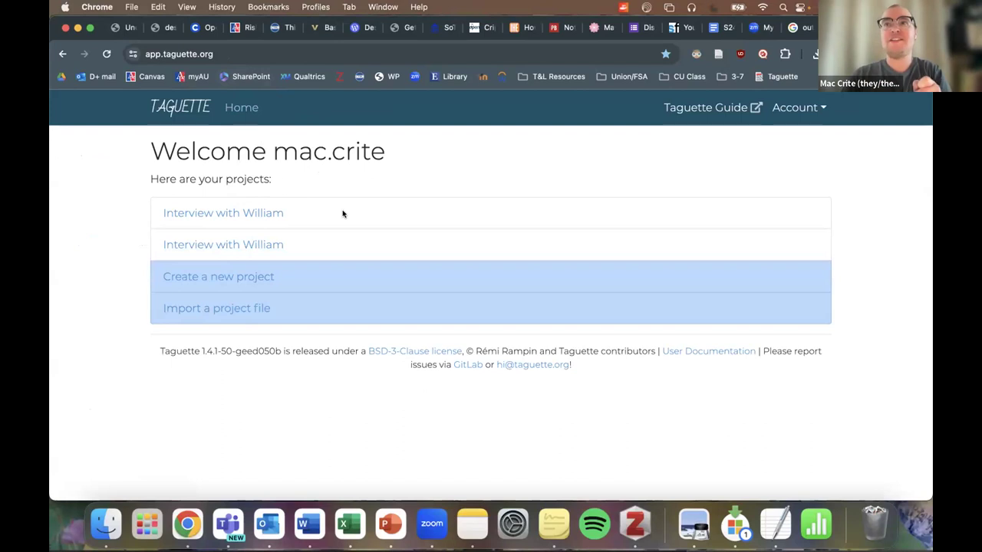
click(245, 246)
click(114, 151)
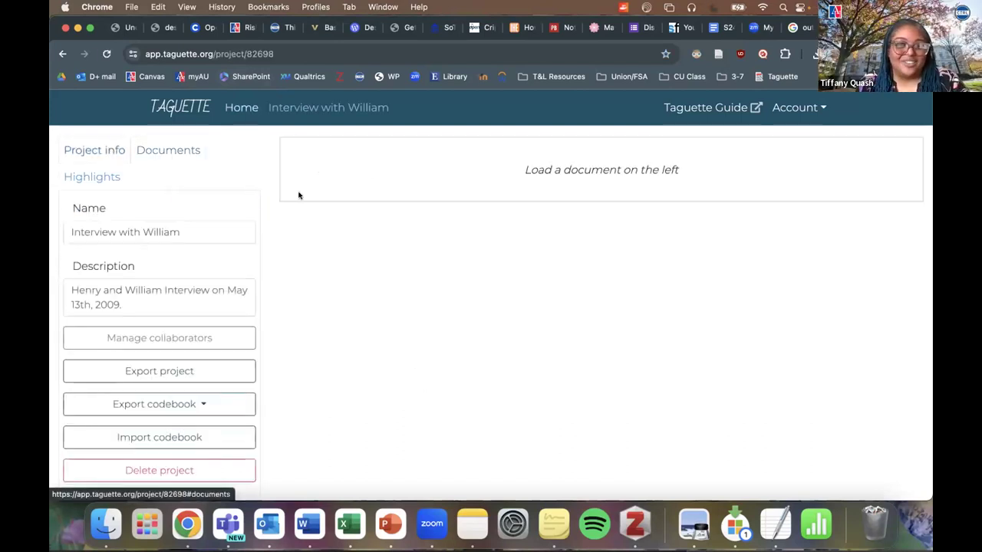
click(153, 340)
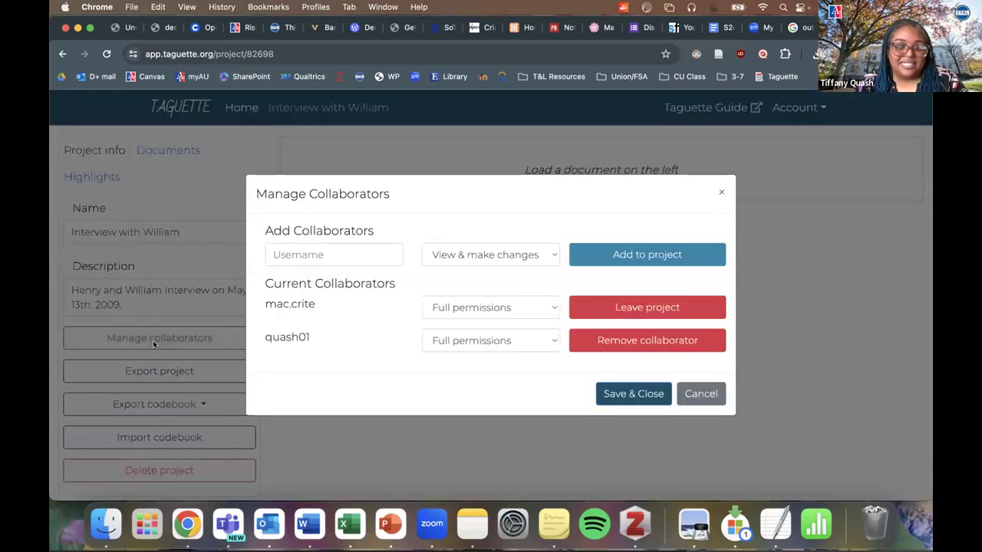
click(688, 394)
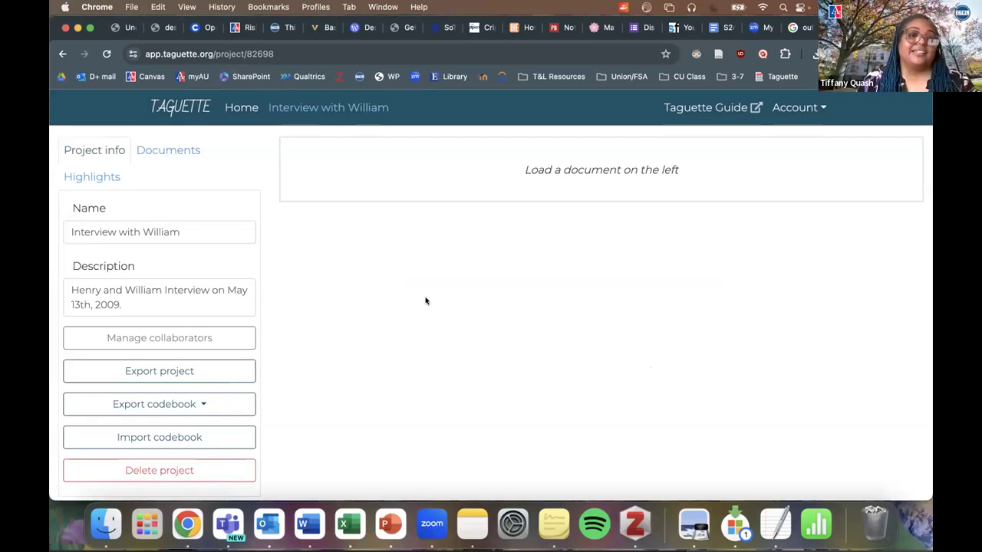
Open the William Interview document in this project and show the project's tag list.
click(168, 148)
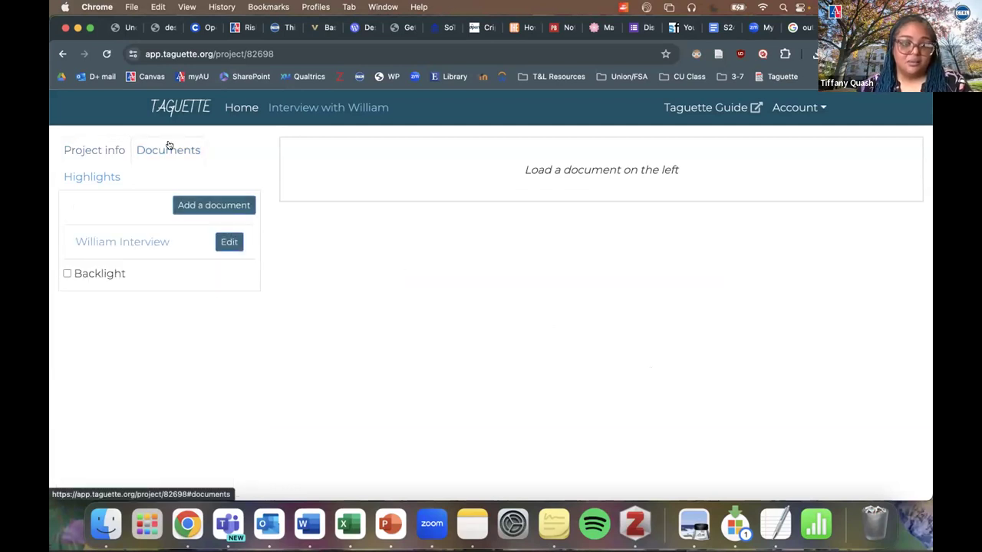
click(119, 243)
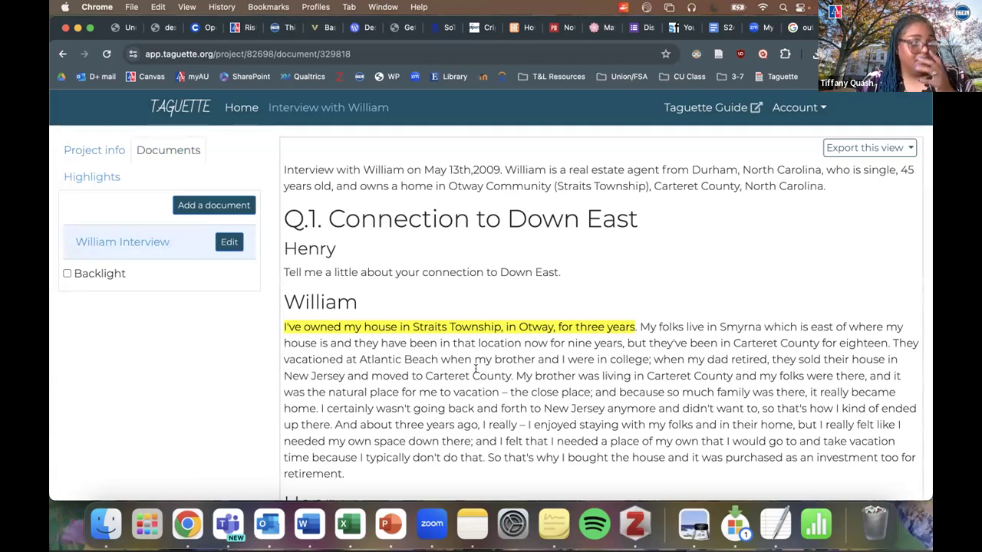
click(103, 176)
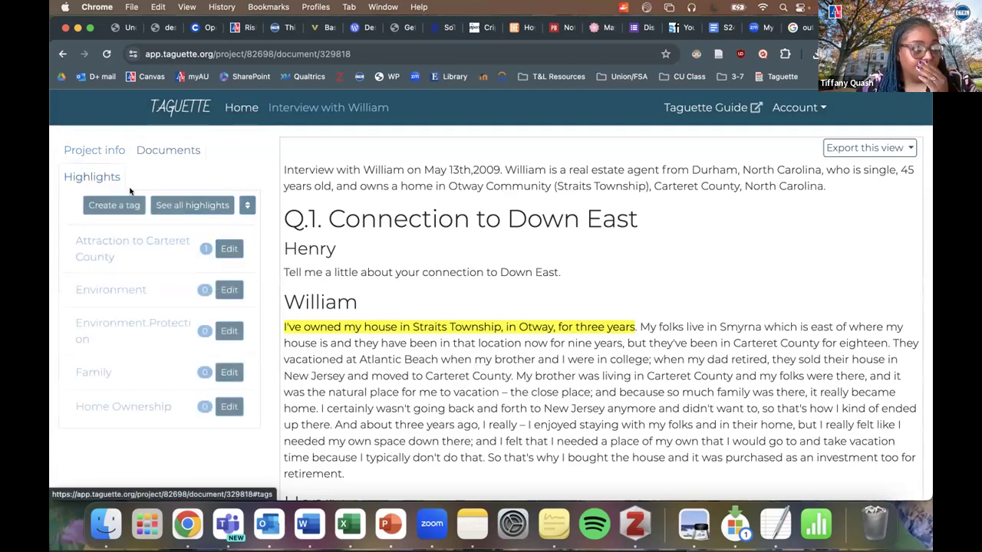
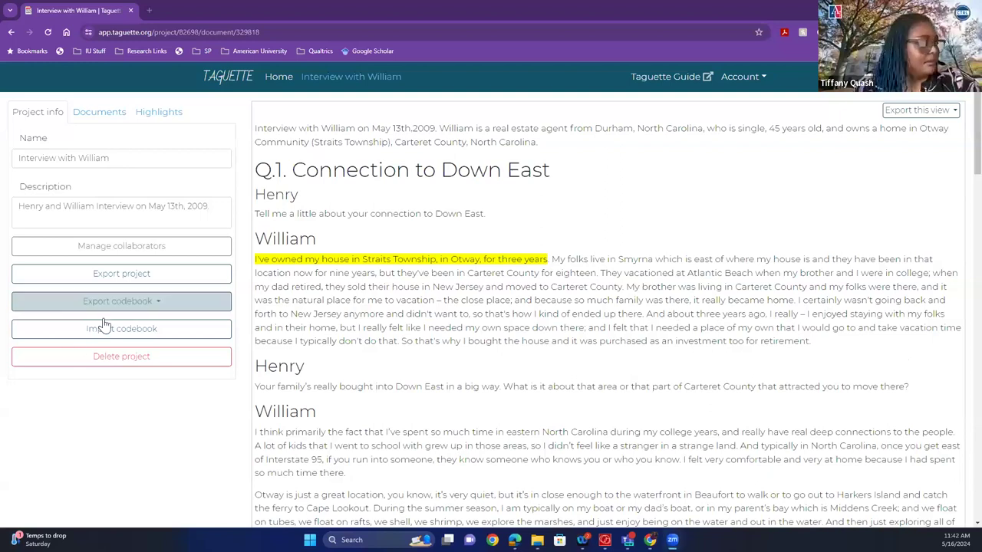
Export the project's codebook as a CSV file and save it to the Desktop as codebook (1).
click(107, 306)
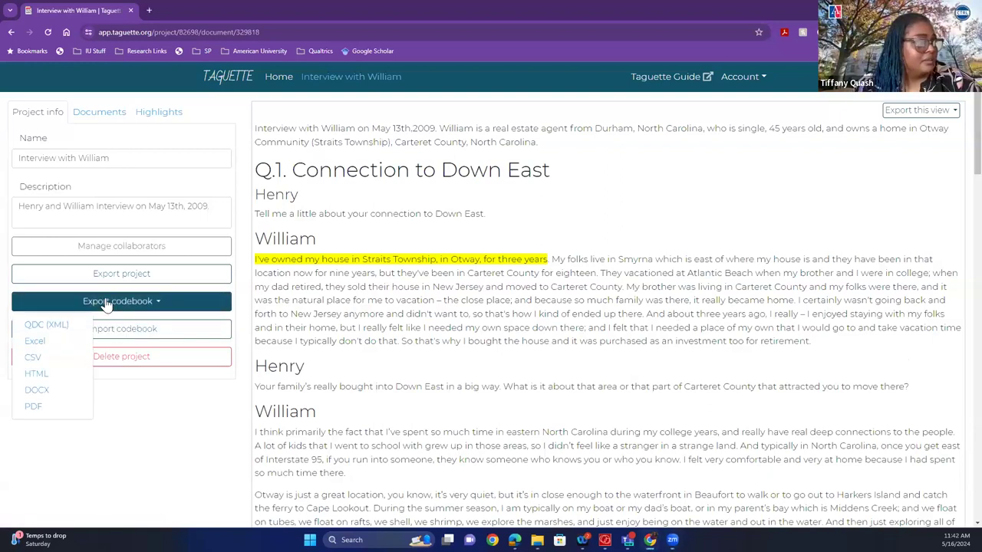
click(33, 359)
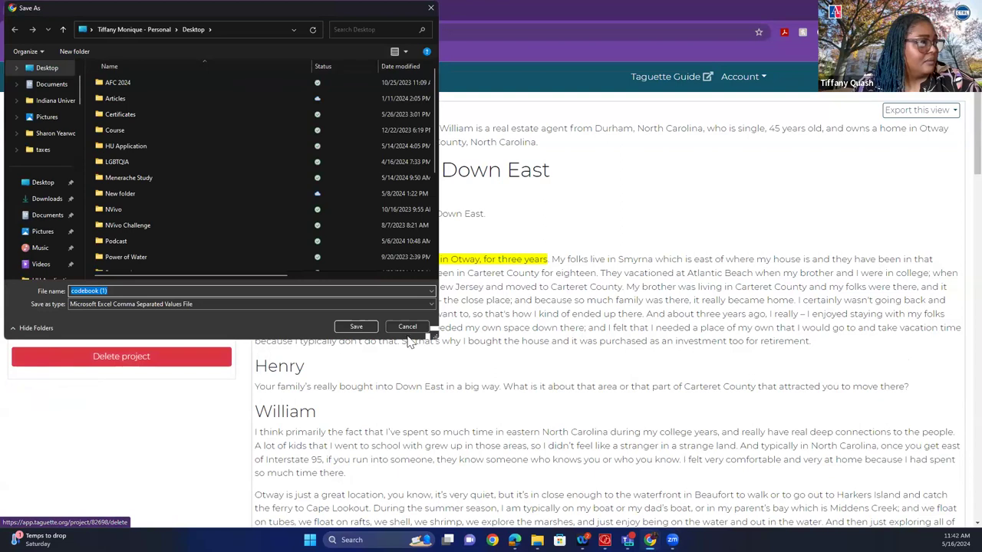
click(356, 327)
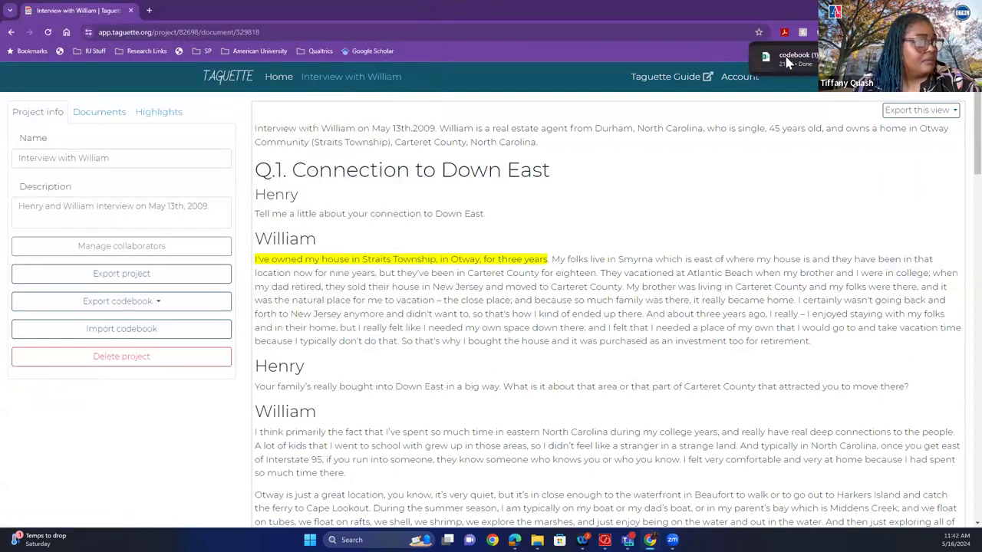
Open the exported codebook in Excel, widen the tag, description and highlight-count columns, and wrap the description column's text.
click(774, 58)
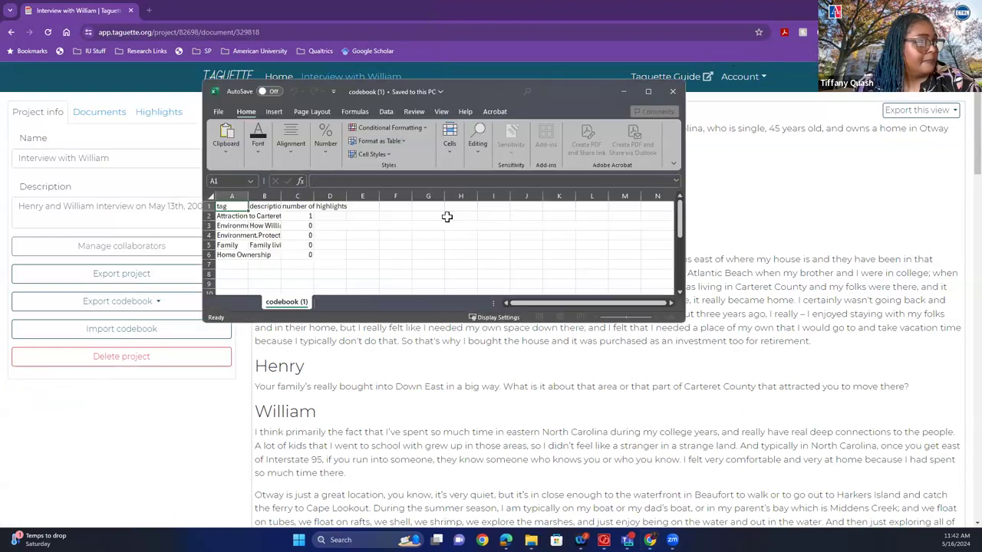
click(648, 91)
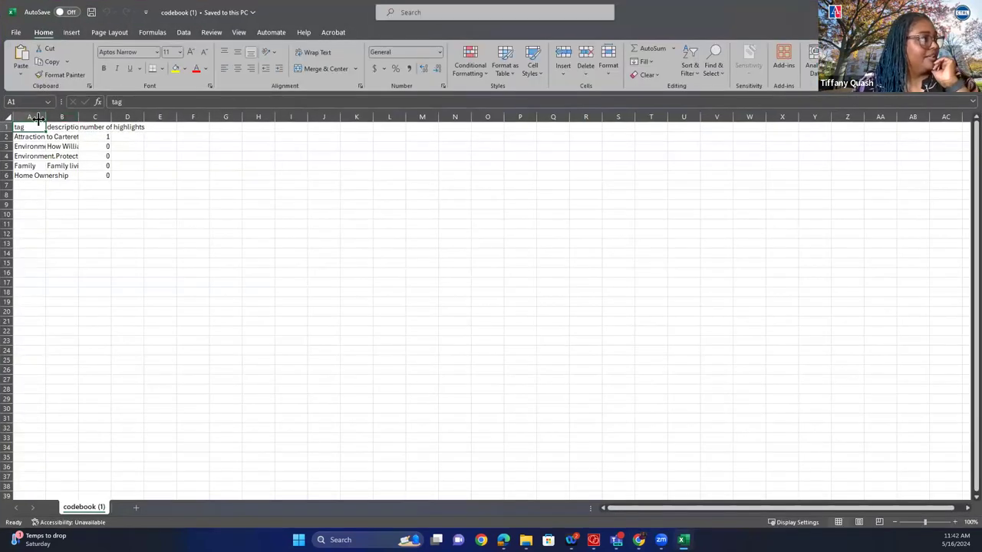
drag(46, 116, 281, 117)
click(155, 115)
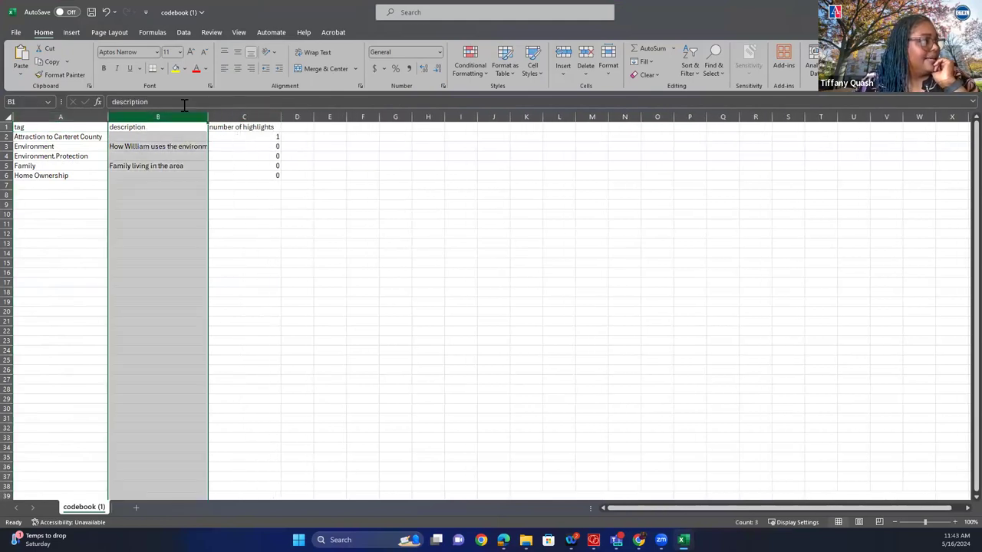
click(313, 53)
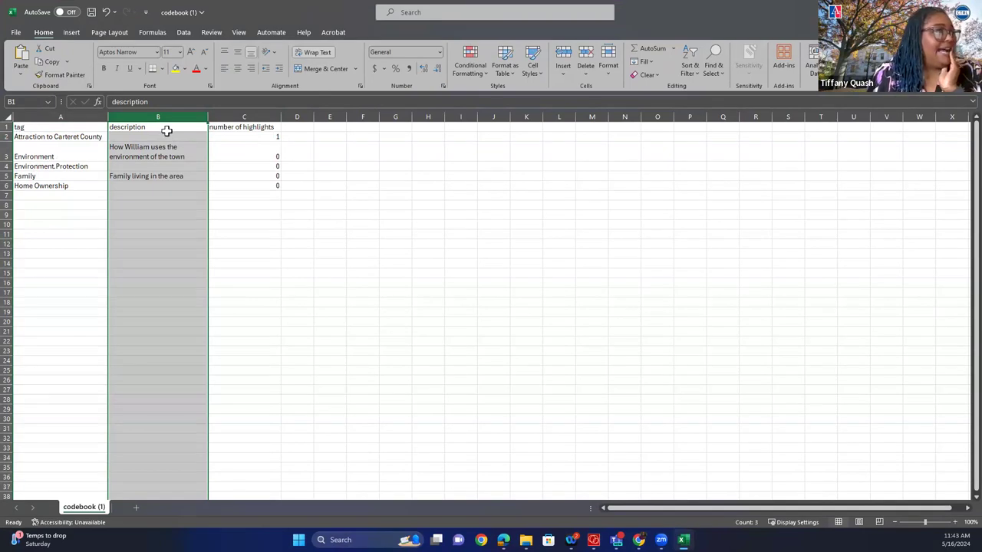
Check the number of highlights for Attraction to Carteret County in the codebook and close the workbook without saving changes.
click(231, 215)
click(261, 138)
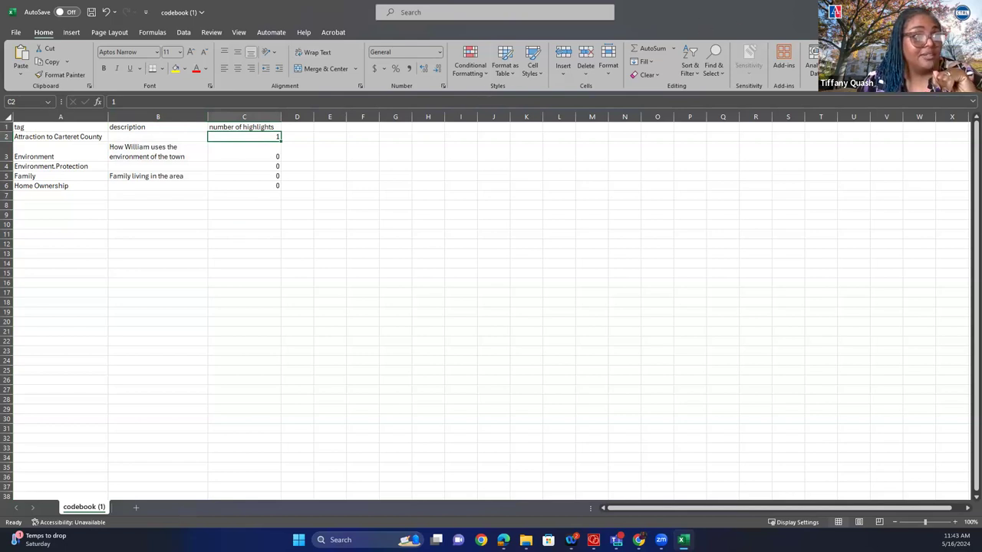
click(963, 12)
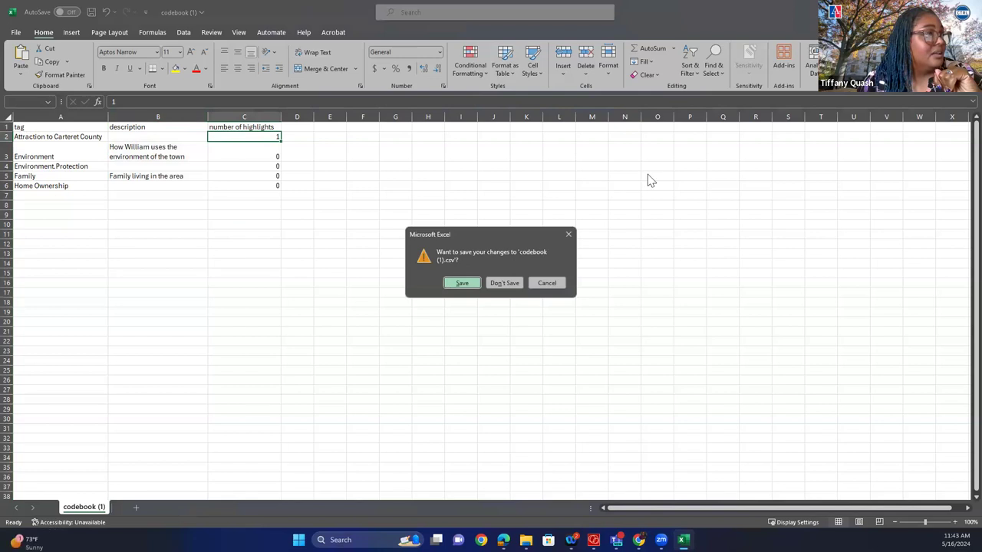
click(512, 283)
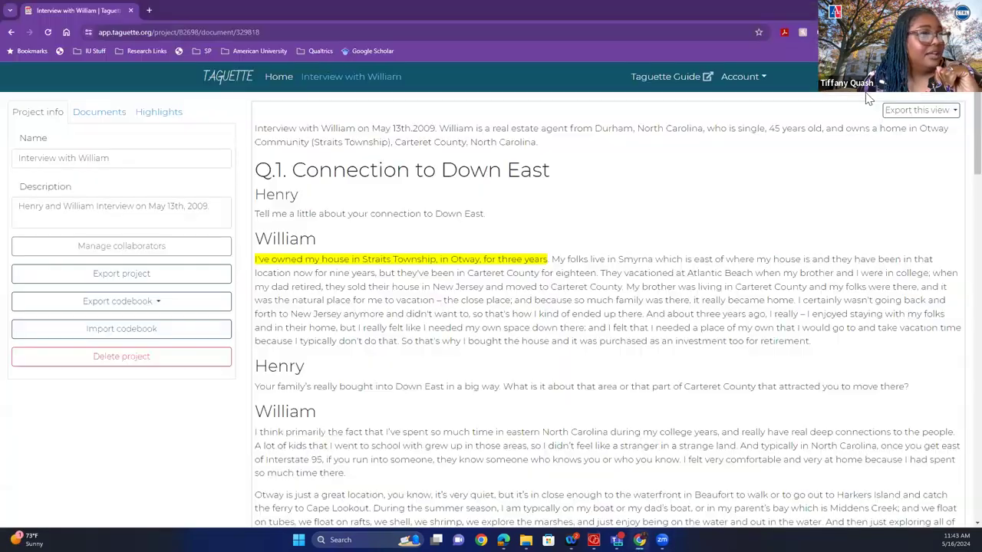
Export the William Interview view as a PDF named William Interview (1) on the Desktop, and review the saved file.
click(916, 112)
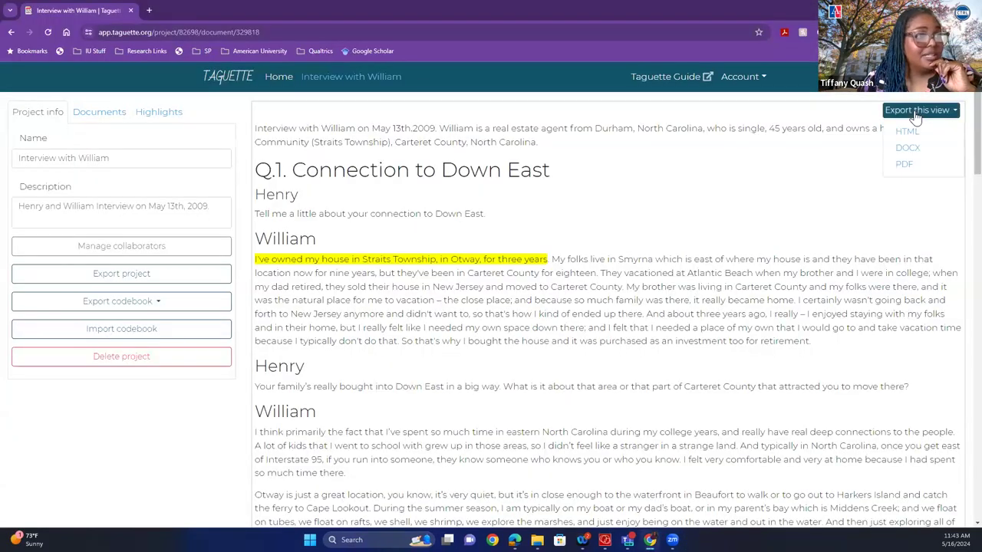
click(905, 168)
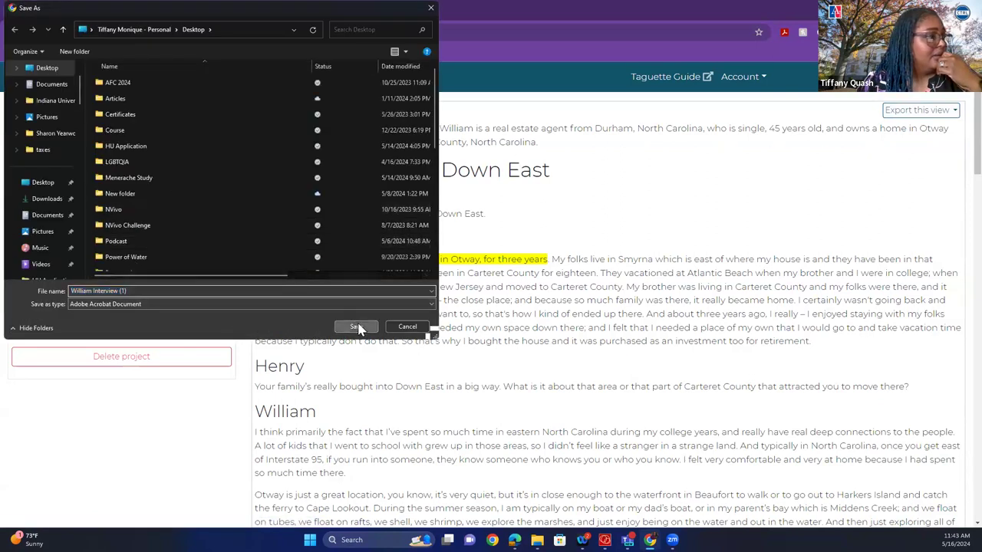
click(356, 327)
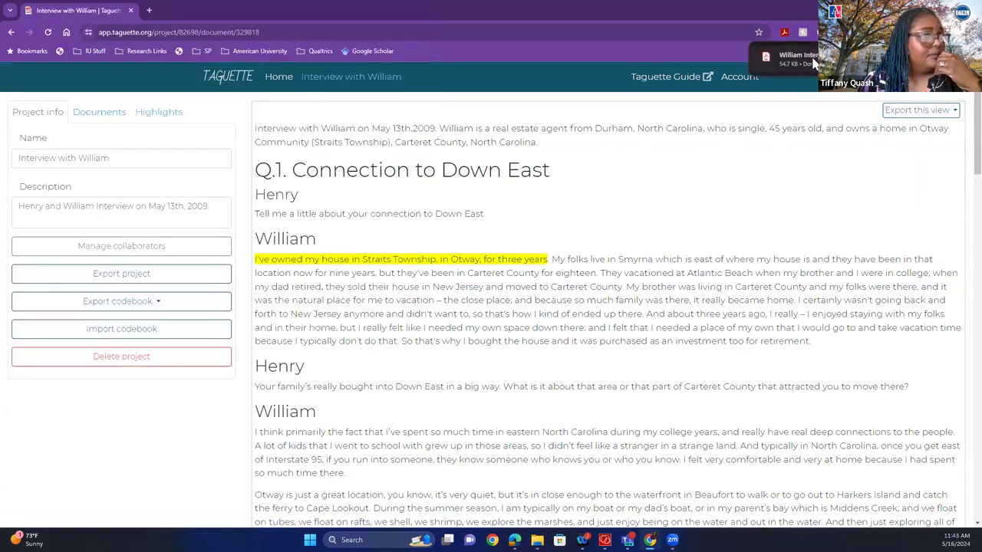
click(798, 57)
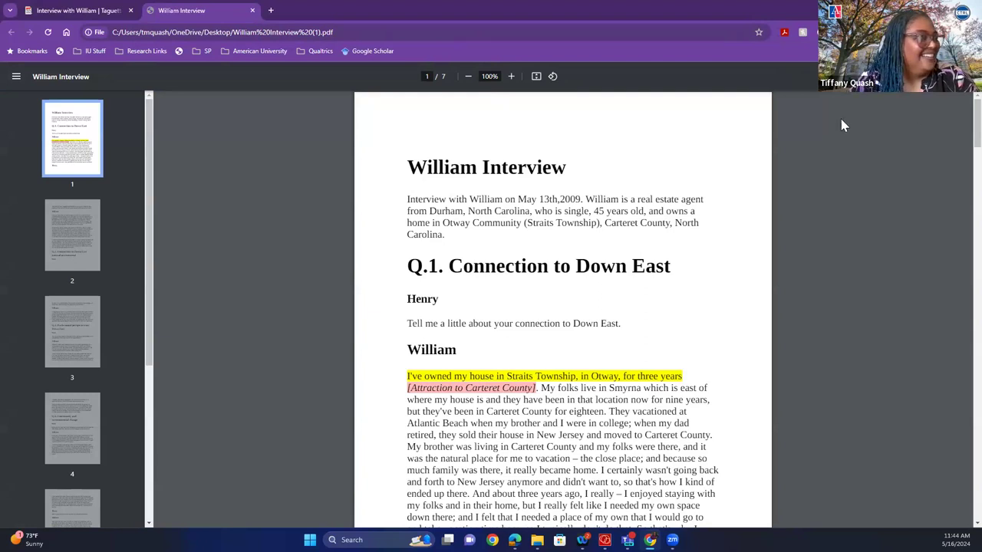
click(253, 11)
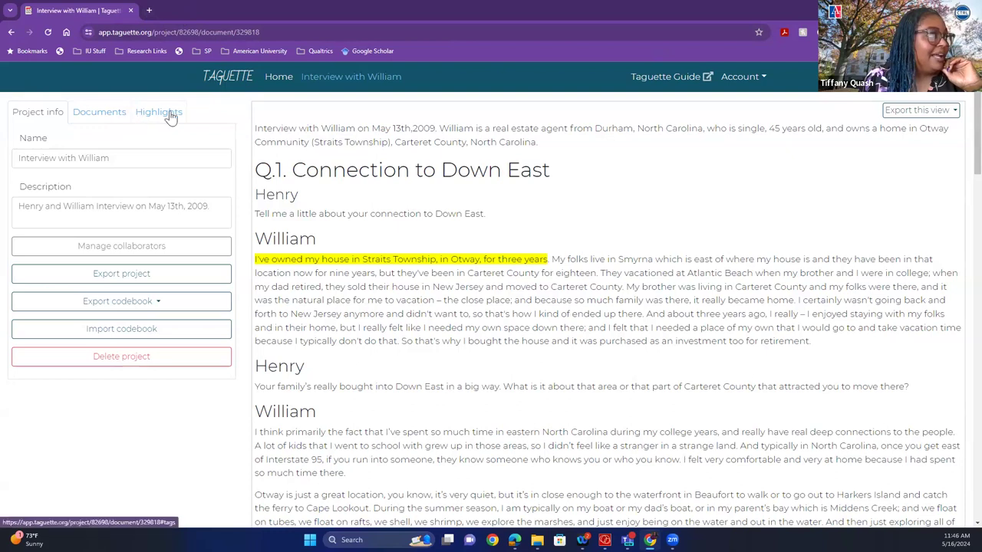
Create a new project named Richard and Patricia Interview, leaving its description empty.
click(289, 80)
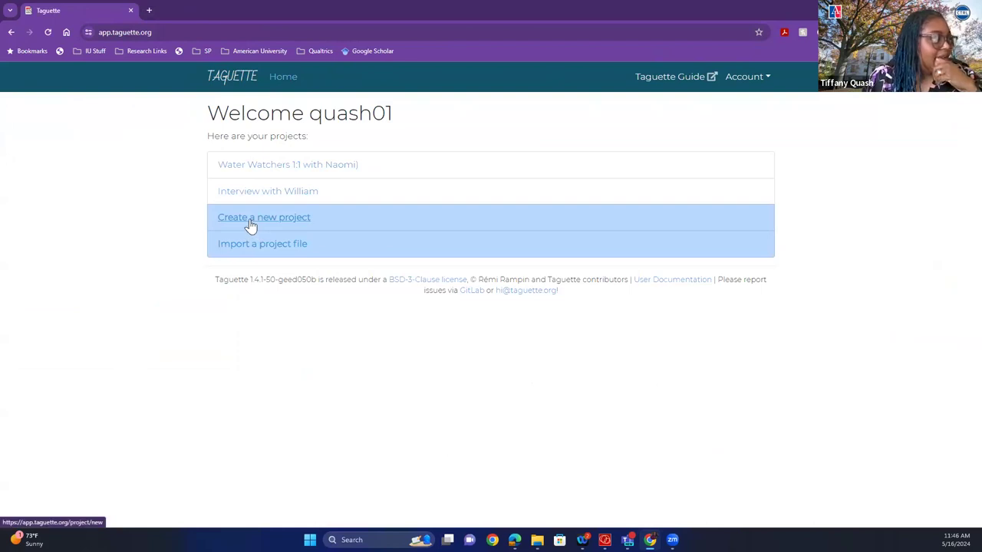
click(251, 224)
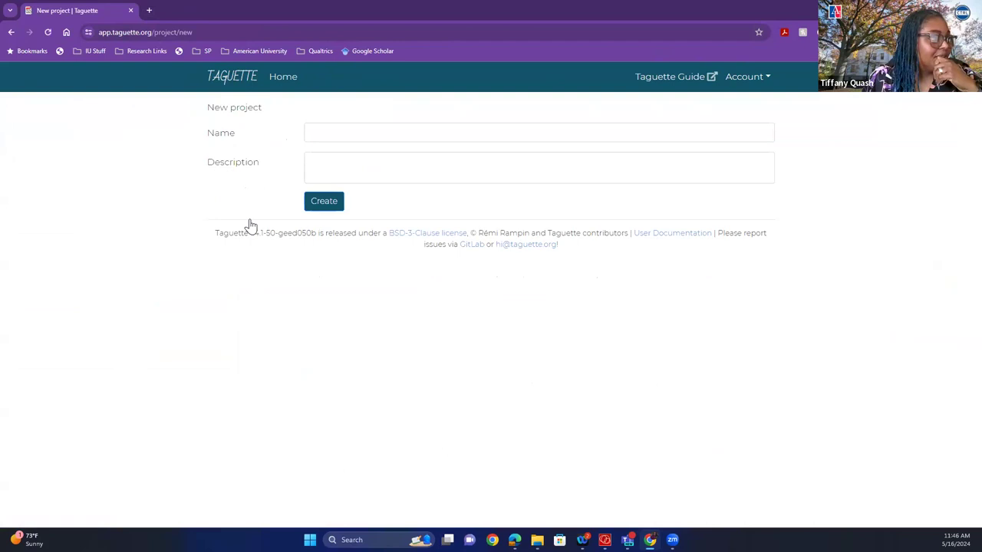
click(340, 132)
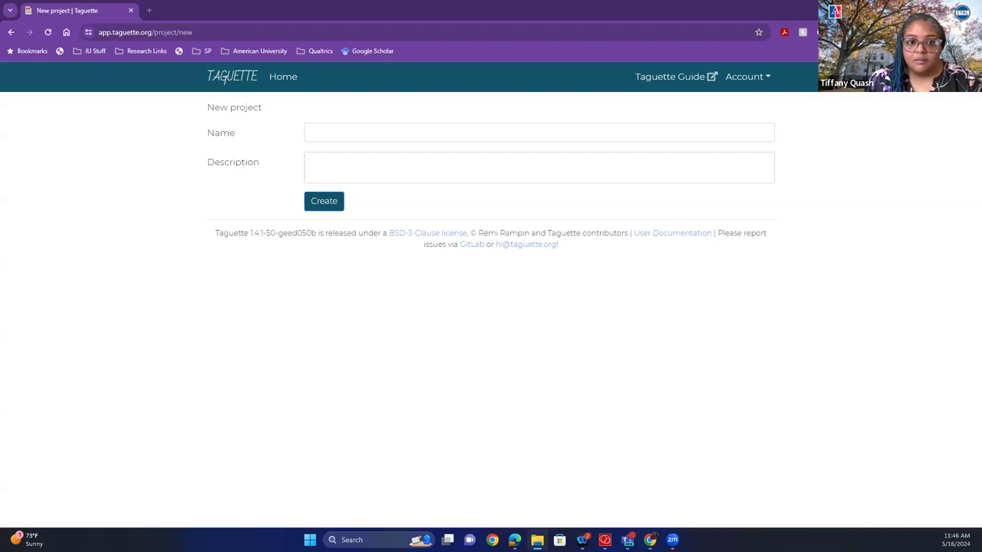
click(312, 133)
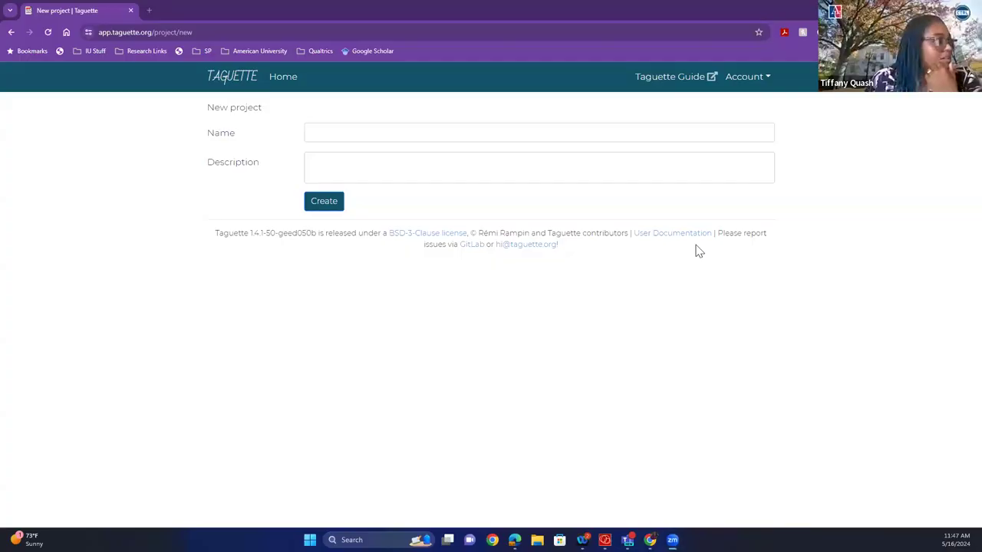
click(312, 135)
text(Richard a)
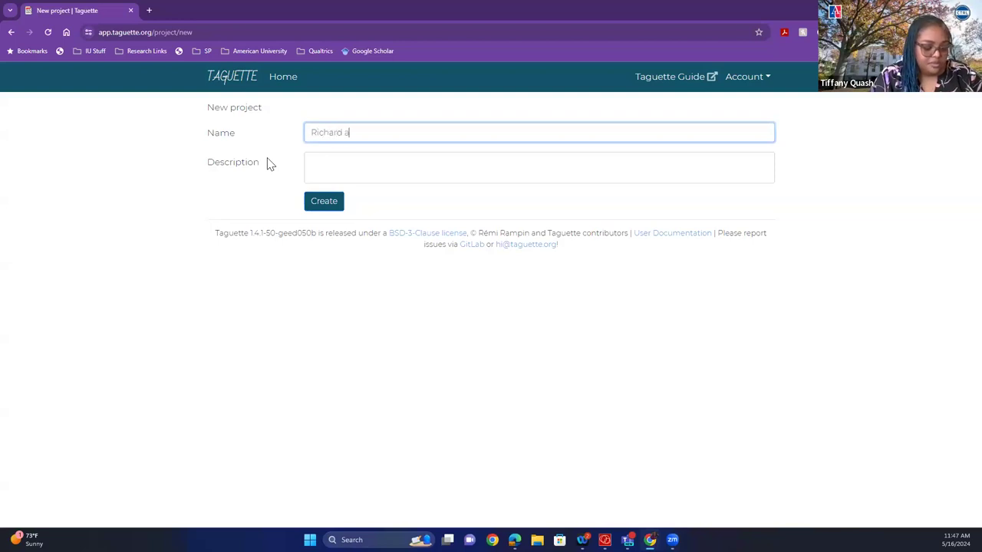
text(nd Pa)
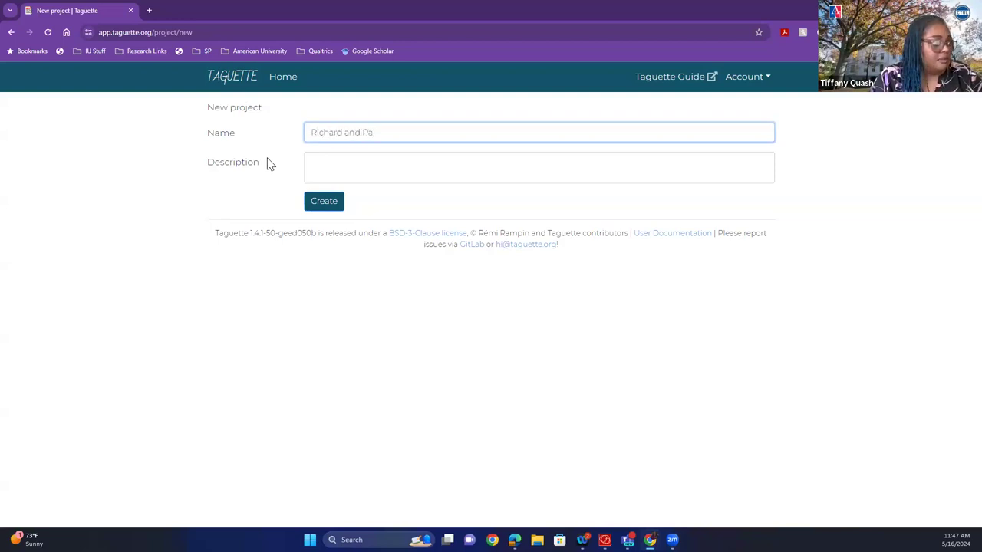
text(tricia interview)
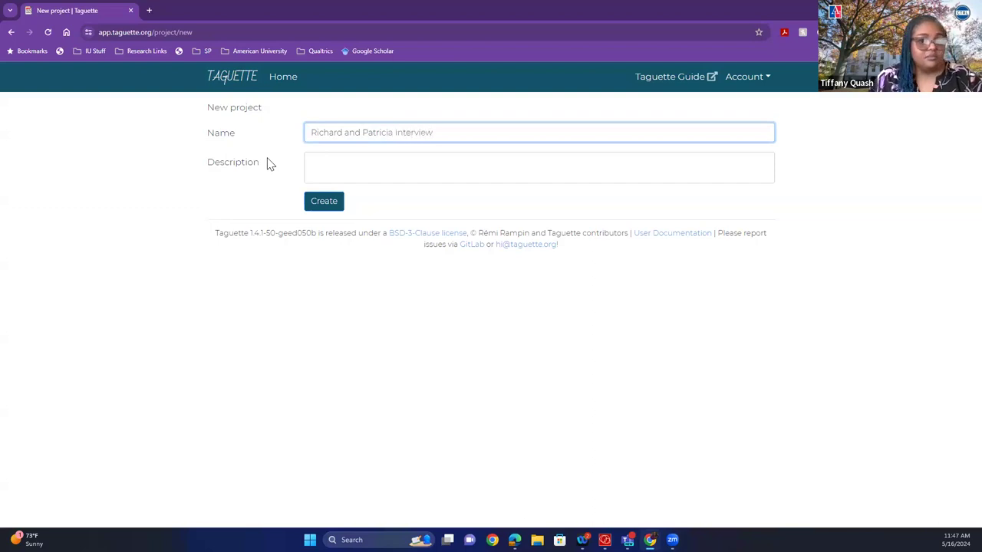
click(325, 206)
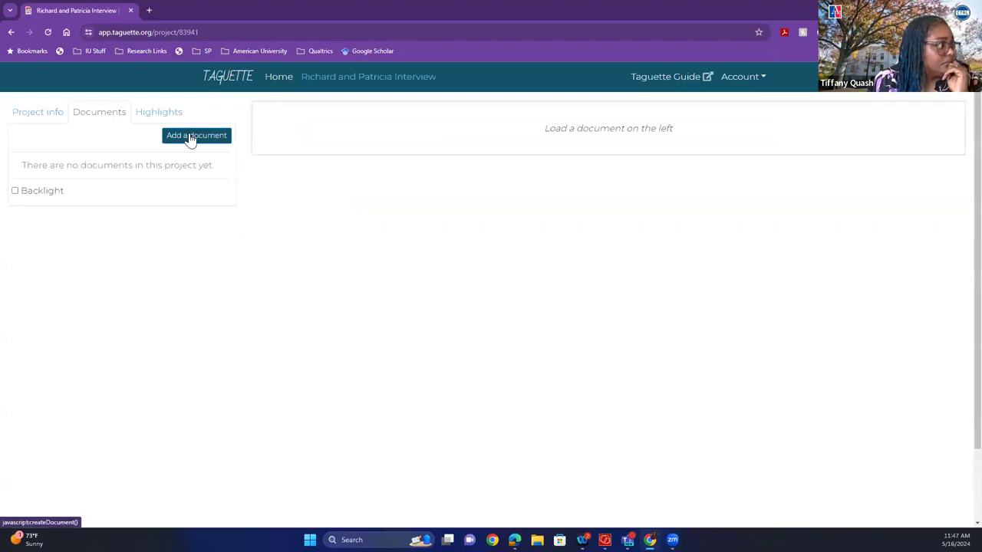
Import Richard and Patricia.docx from the Desktop's Tabletop Workshop folder into the project, leaving its document name and description empty.
click(192, 137)
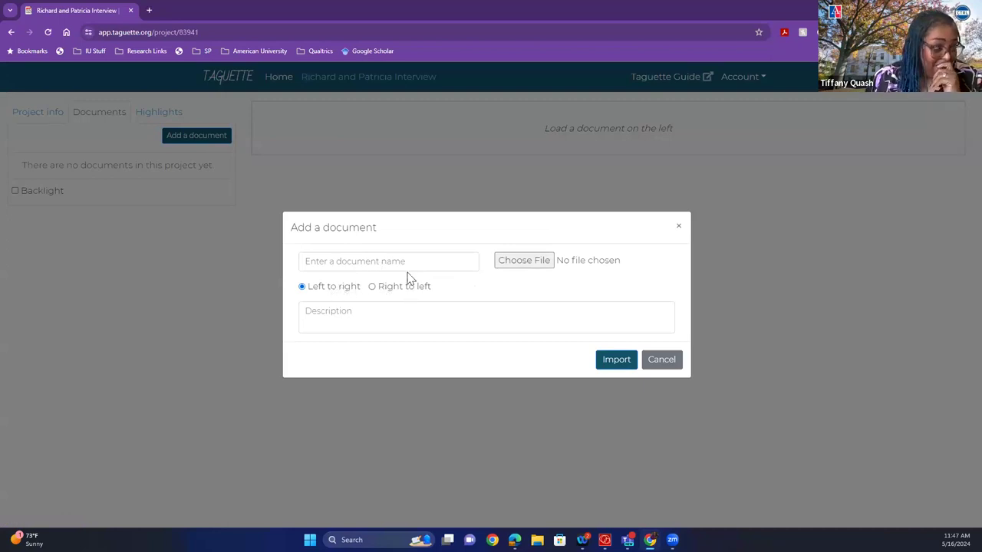
click(513, 263)
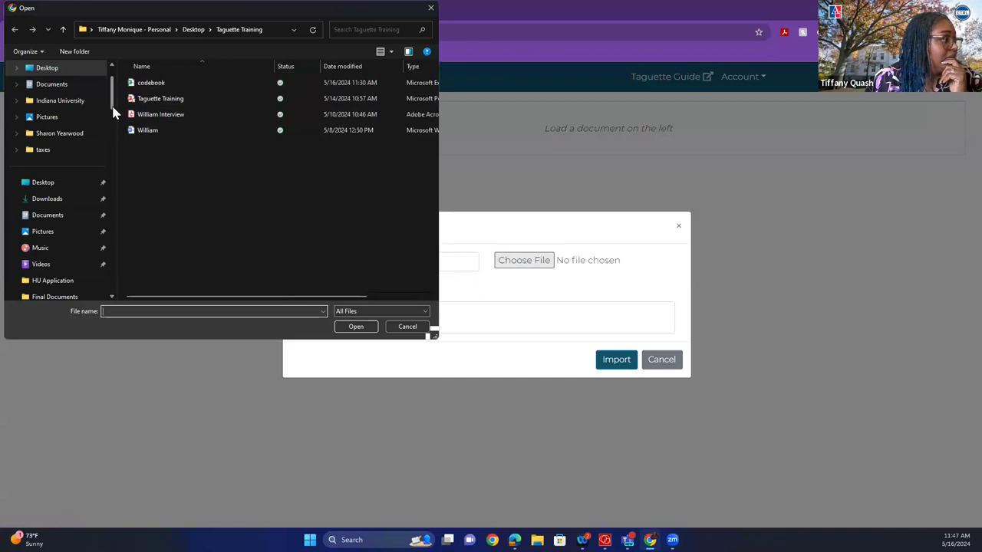
scroll(112, 103, up, 1)
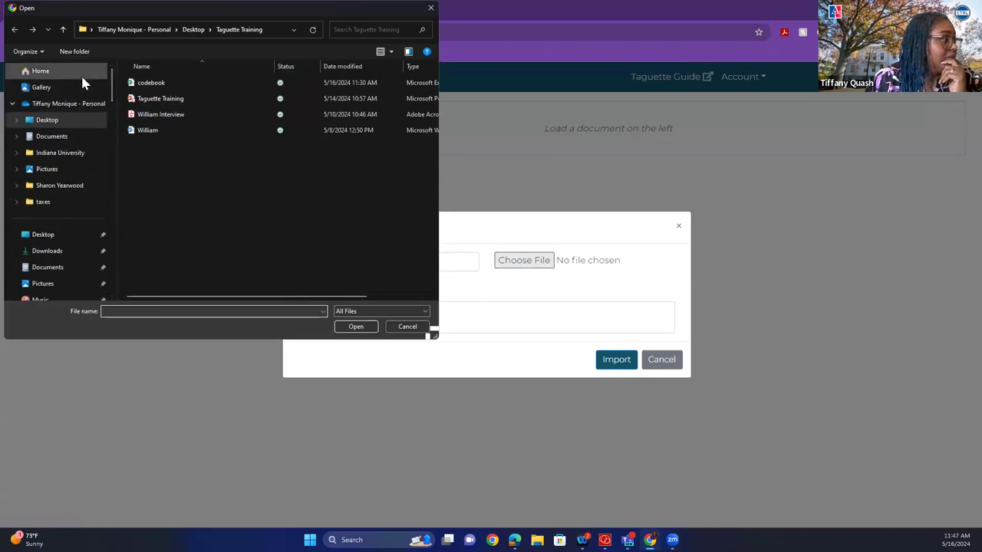
click(81, 74)
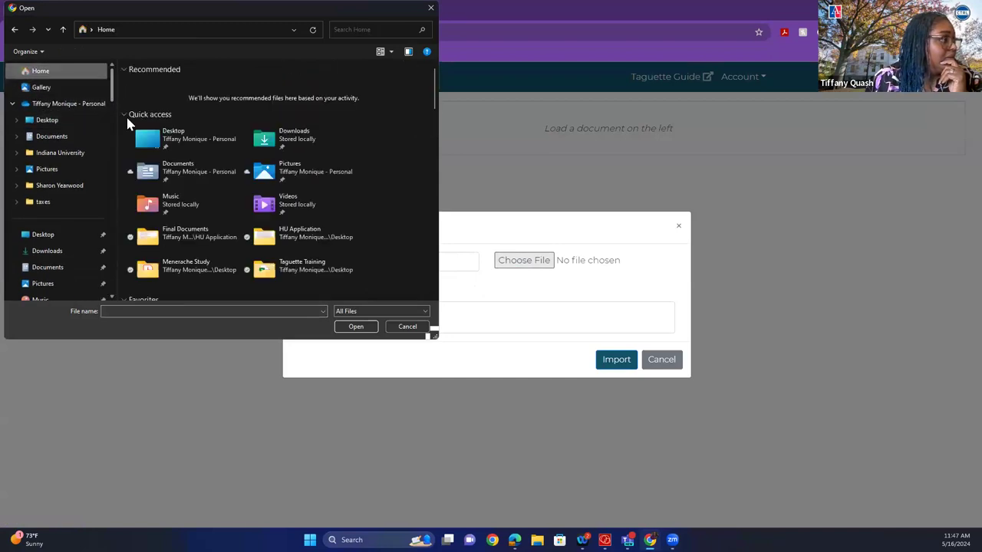
double_click(181, 138)
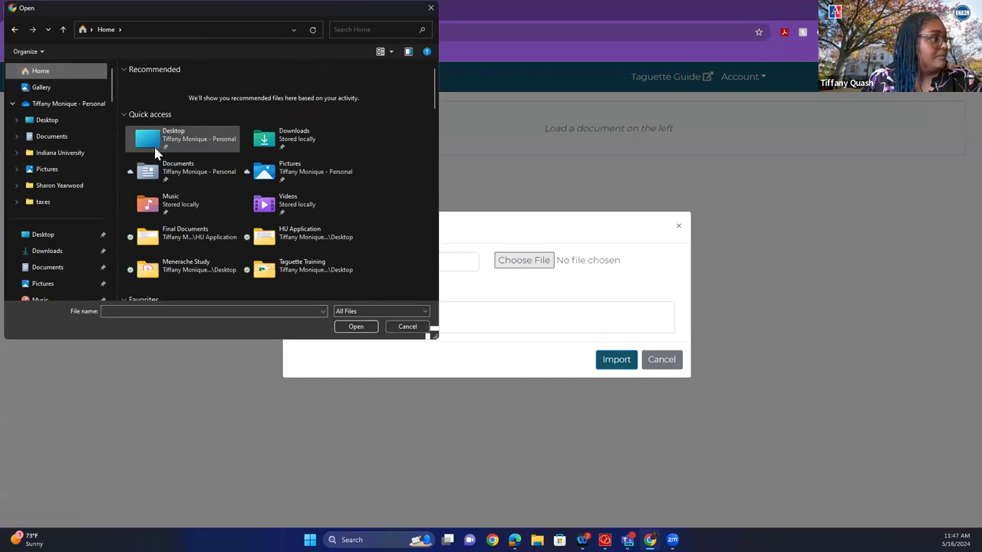
click(192, 311)
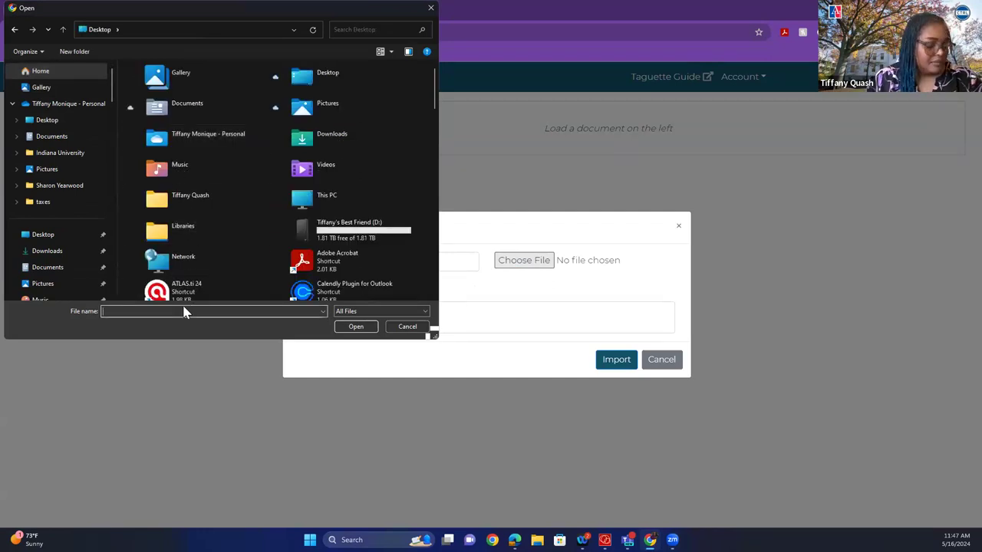
text(ta)
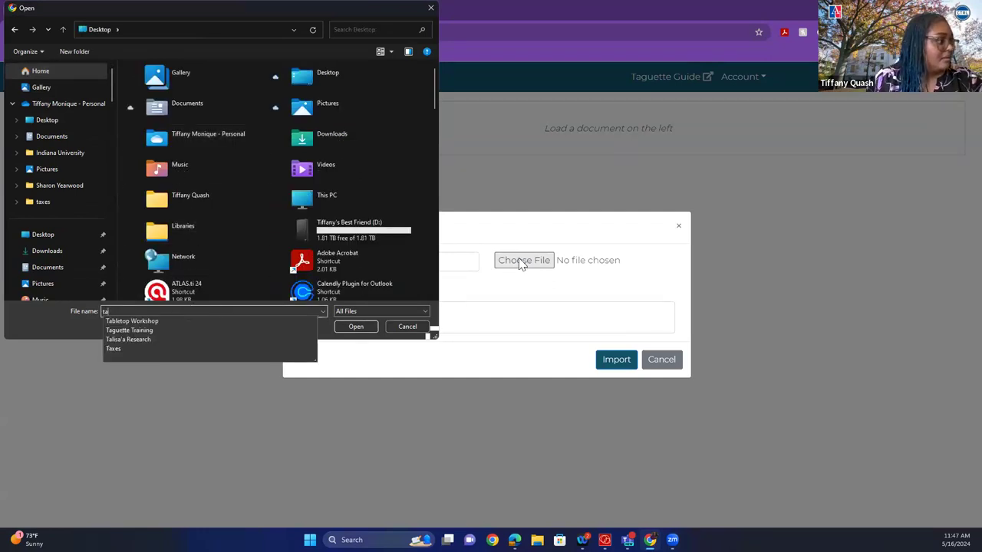
click(277, 321)
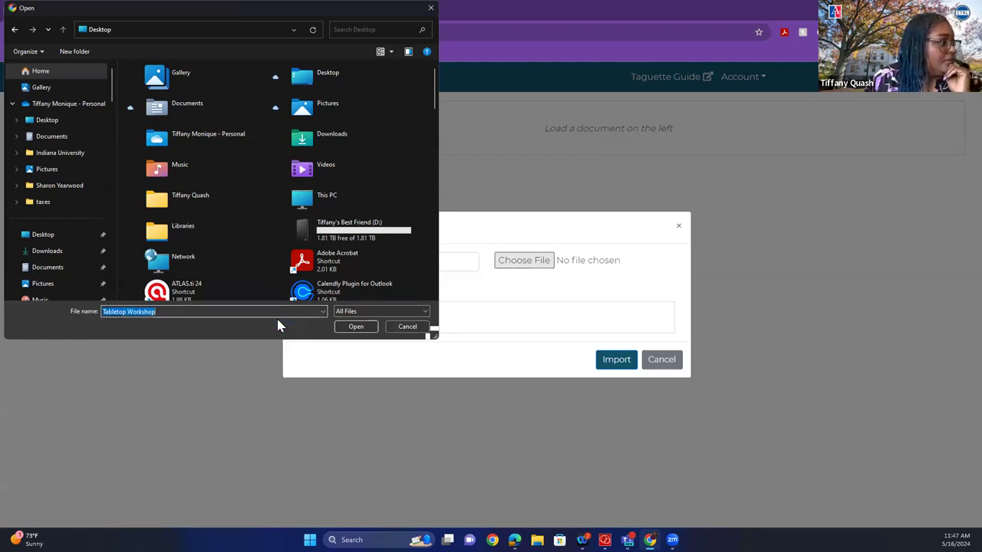
click(355, 327)
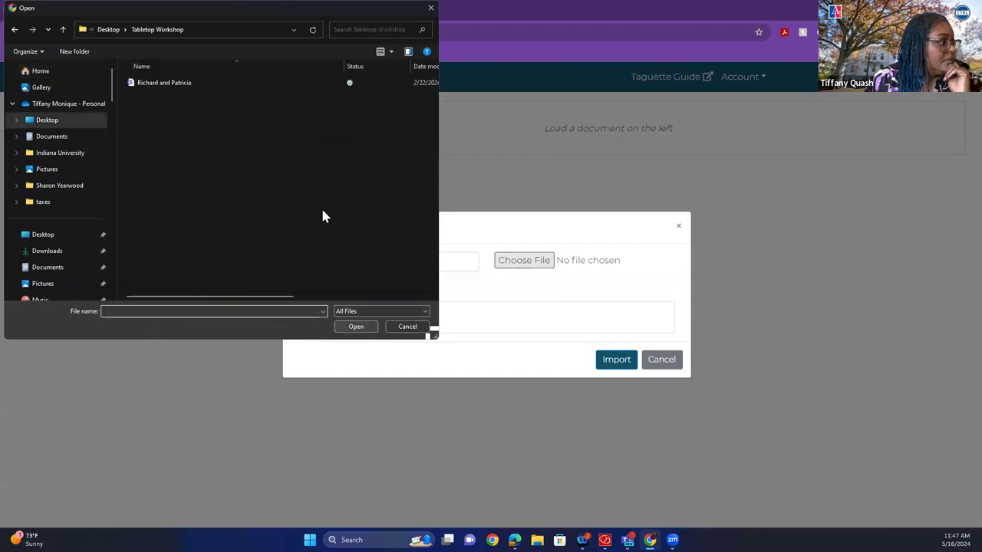
click(244, 83)
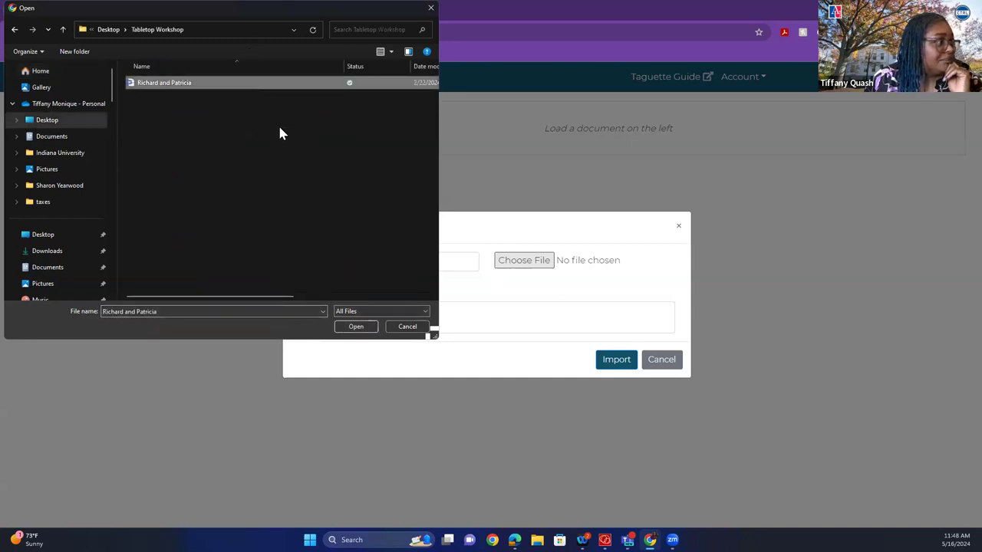
click(355, 326)
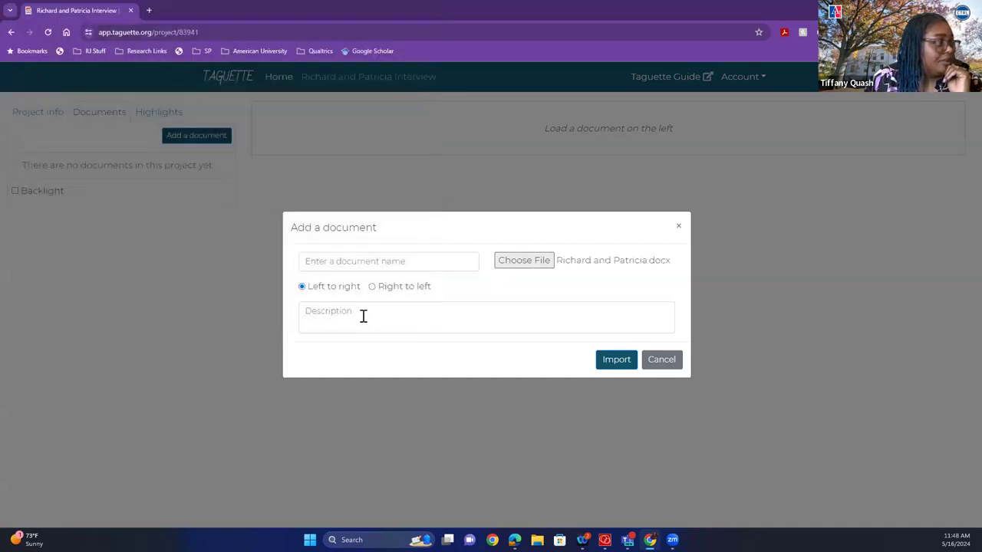
click(629, 366)
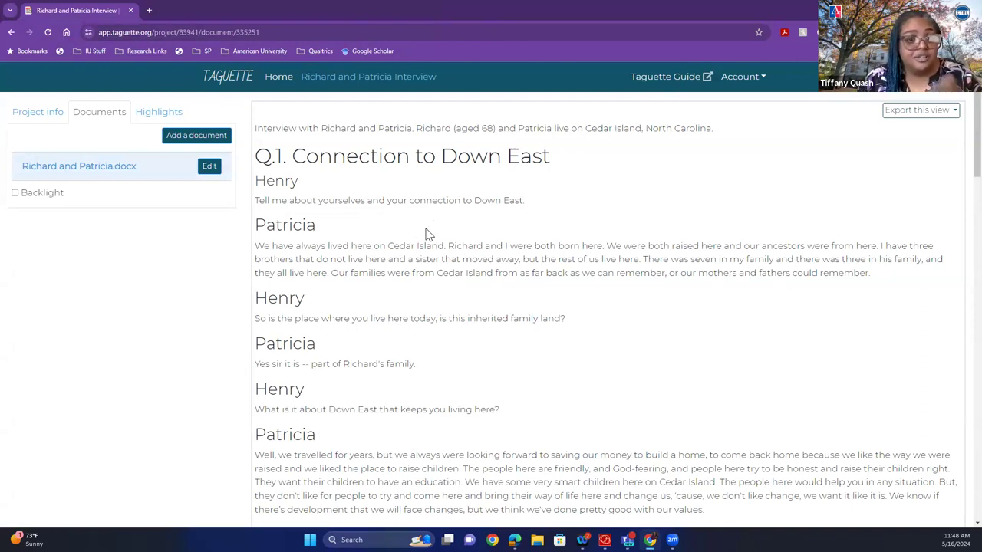
Open the account settings and review the language choices, keeping English (US).
click(729, 83)
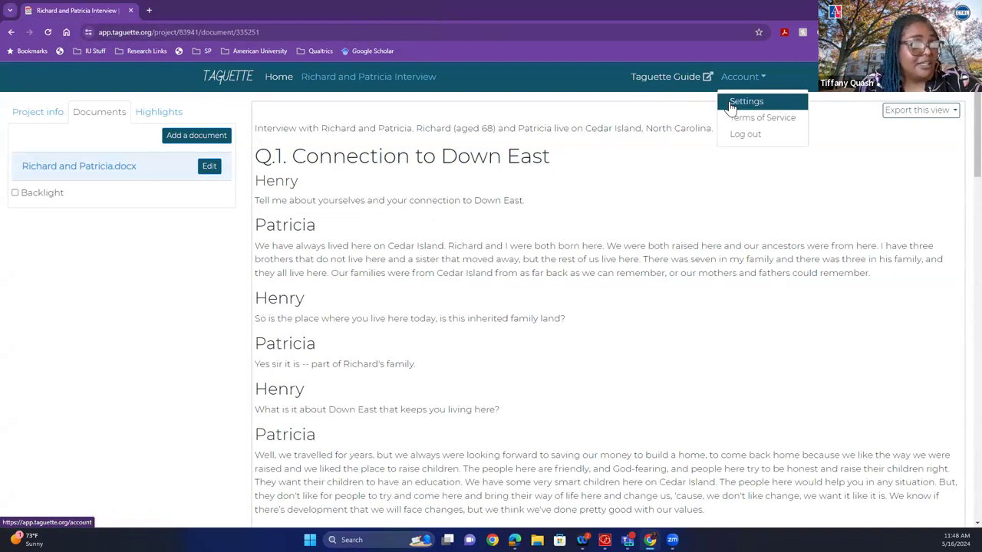
click(745, 101)
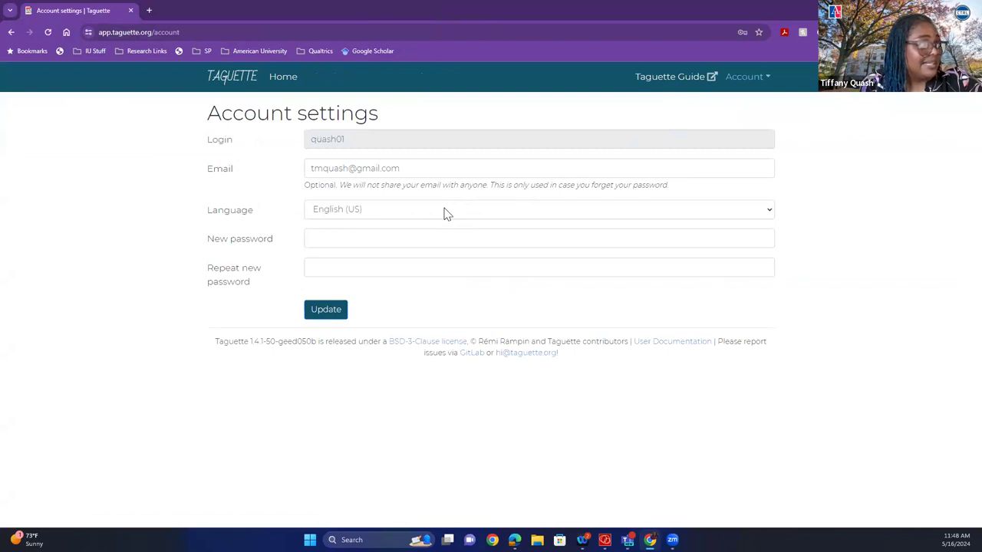
click(446, 214)
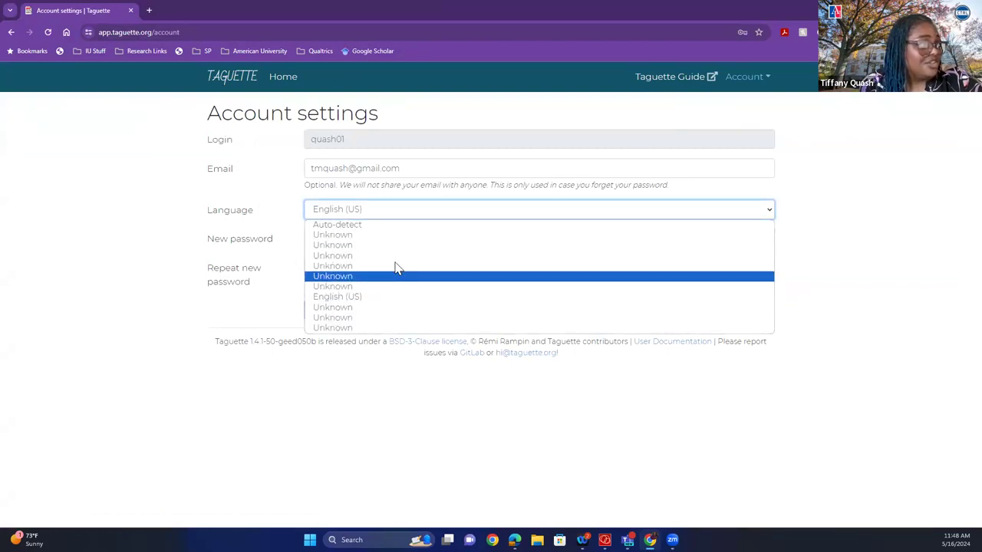
click(374, 298)
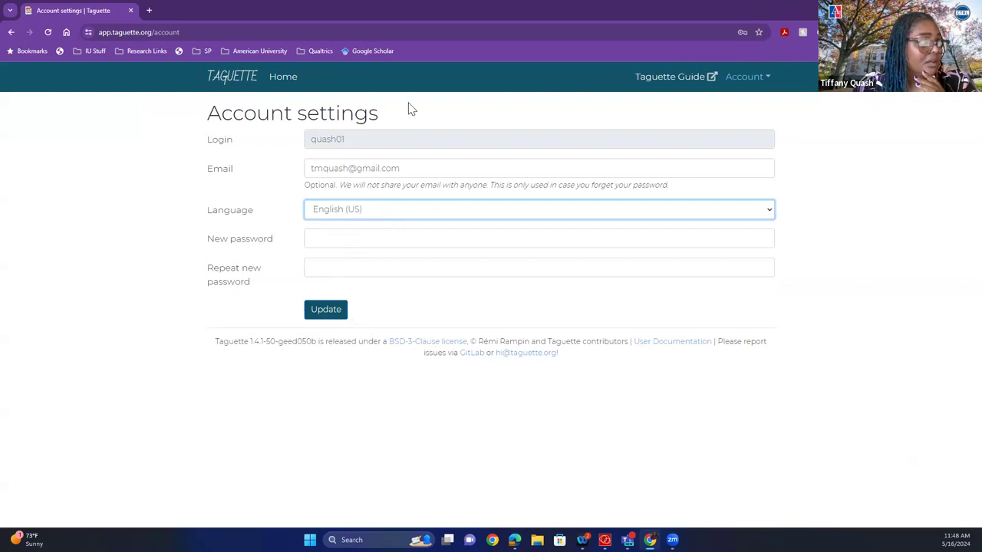
Open the William Interview document in the Interview with William project.
click(283, 79)
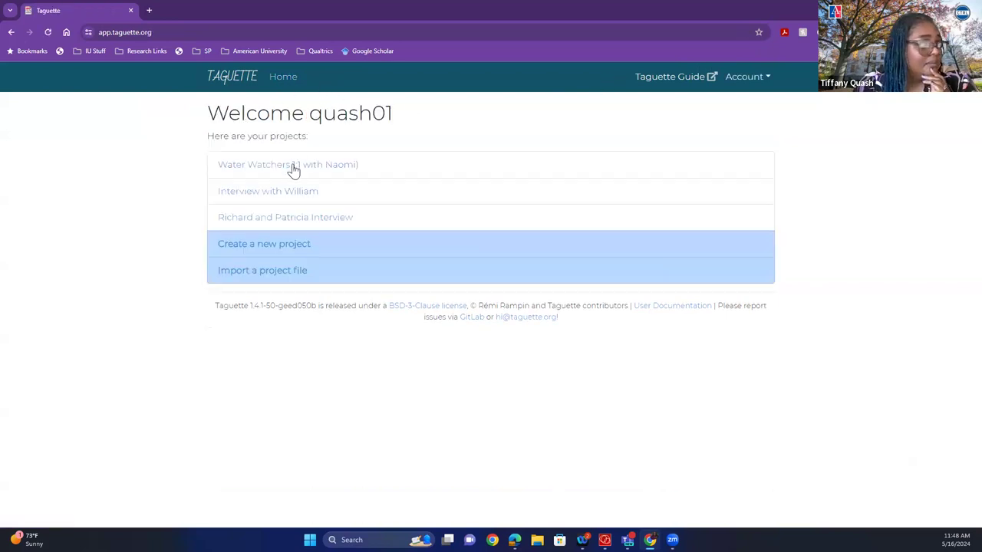
click(272, 197)
click(61, 175)
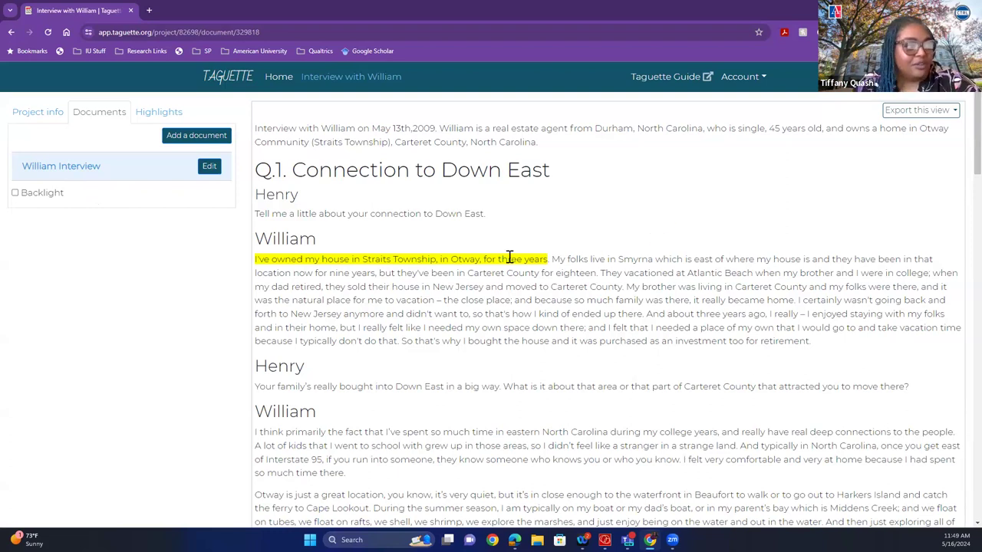
Highlight the first answer from "three years. My folks live in Smyrna" through "nine years", overlapping the existing highlight, and tag it Family.
mouse_move(503, 257)
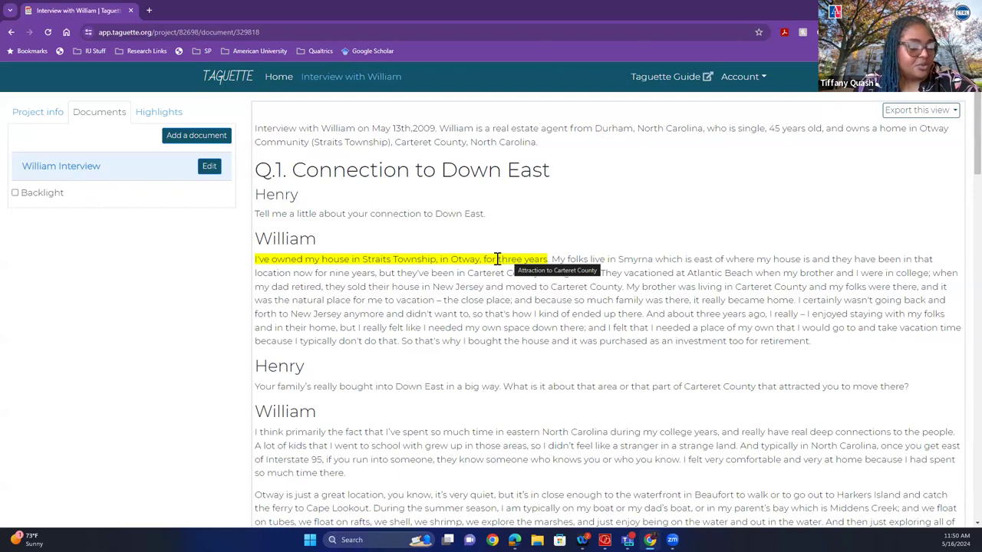
drag(497, 259, 376, 275)
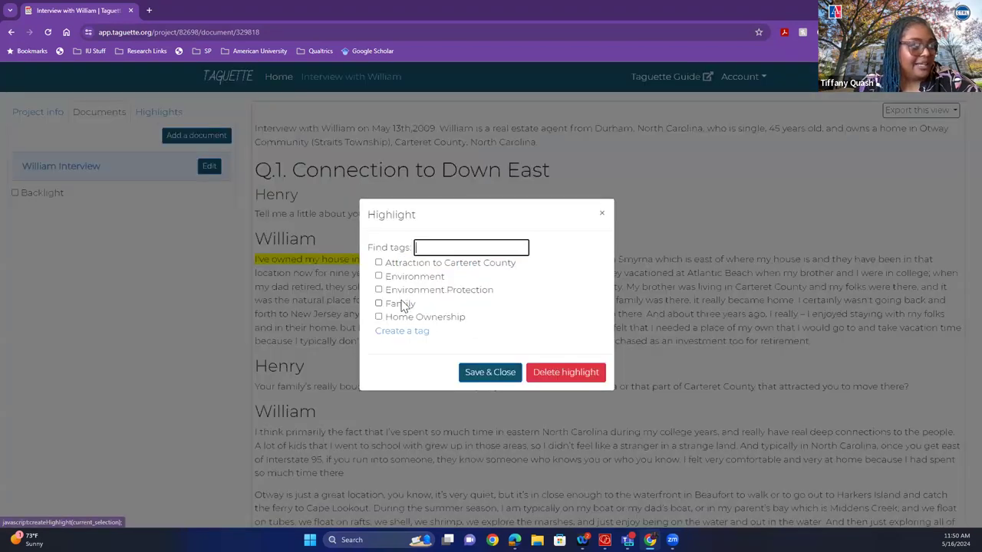
click(404, 301)
click(396, 306)
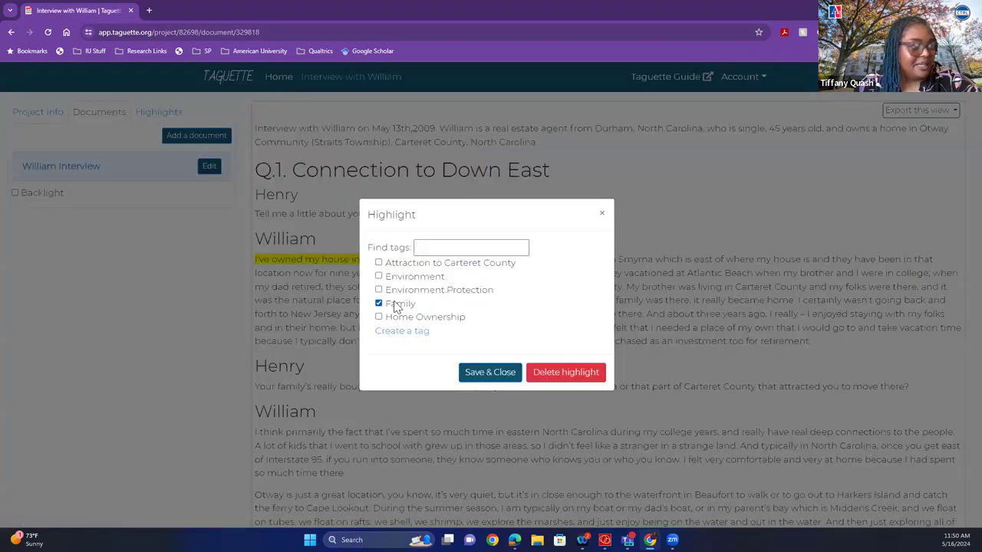
click(499, 376)
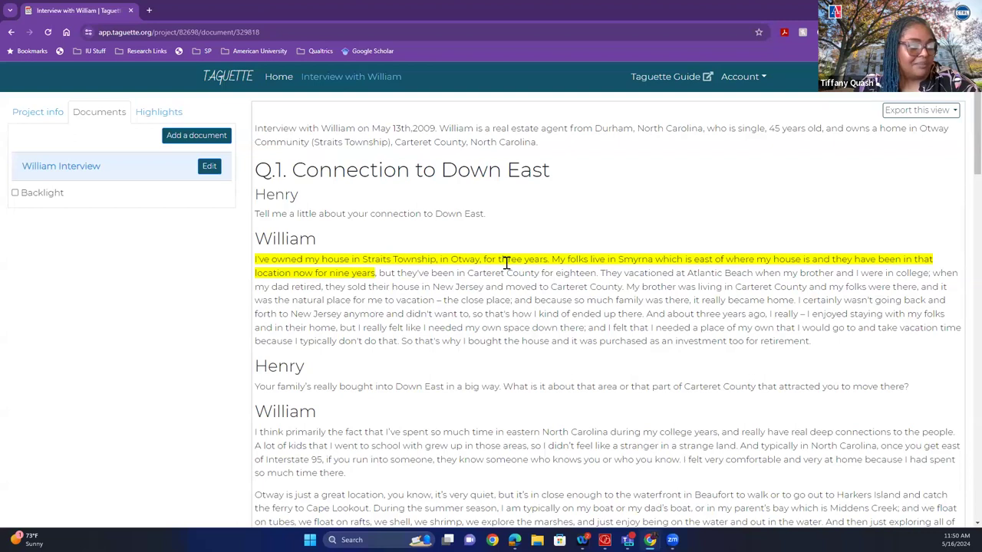
click(563, 259)
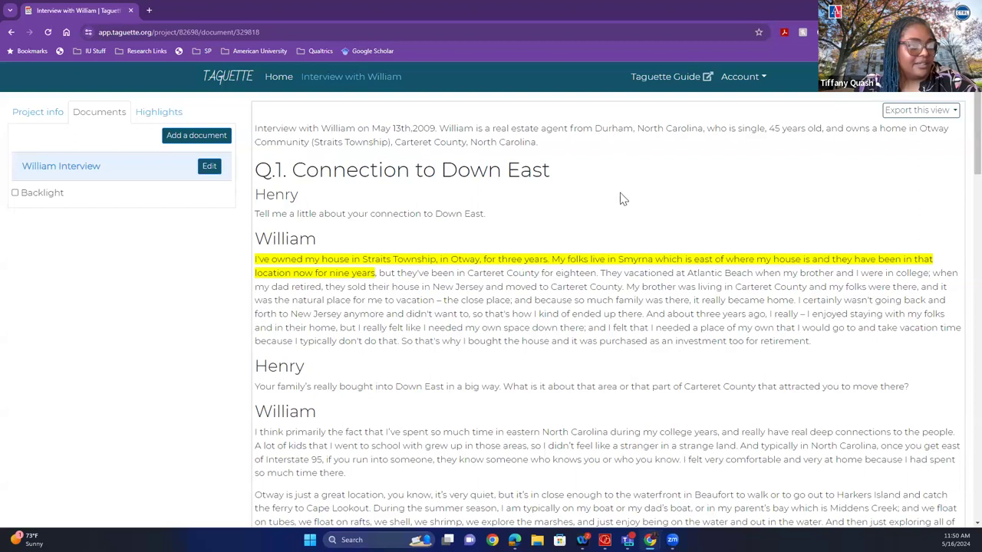
click(600, 217)
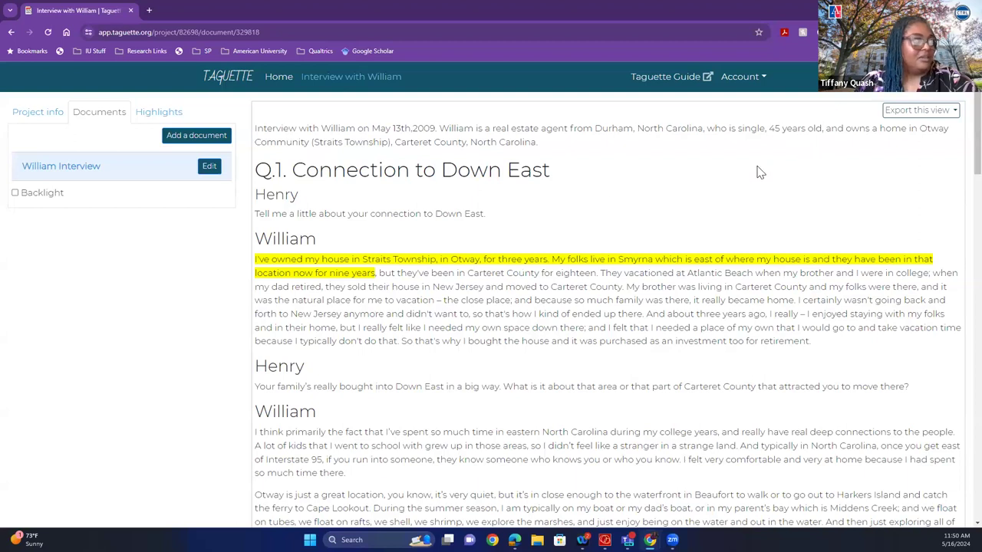
Review the passages tagged Family and Attraction to Carteret County, and return to the William Interview document.
click(150, 115)
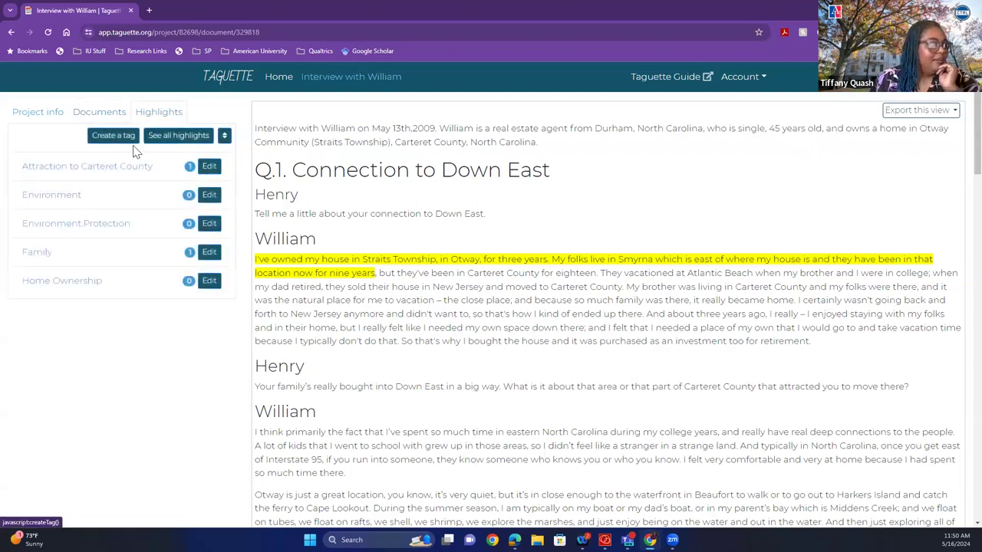
click(34, 256)
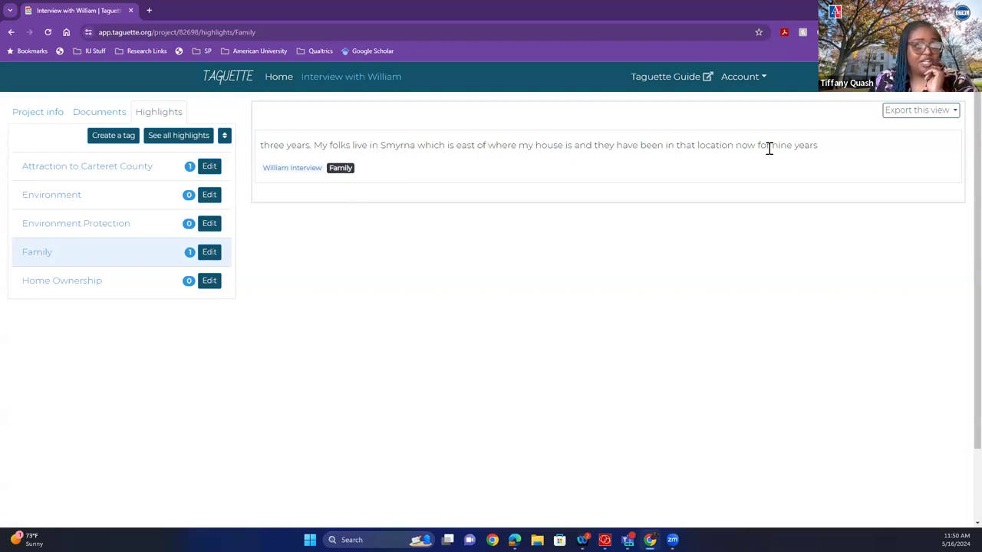
click(63, 176)
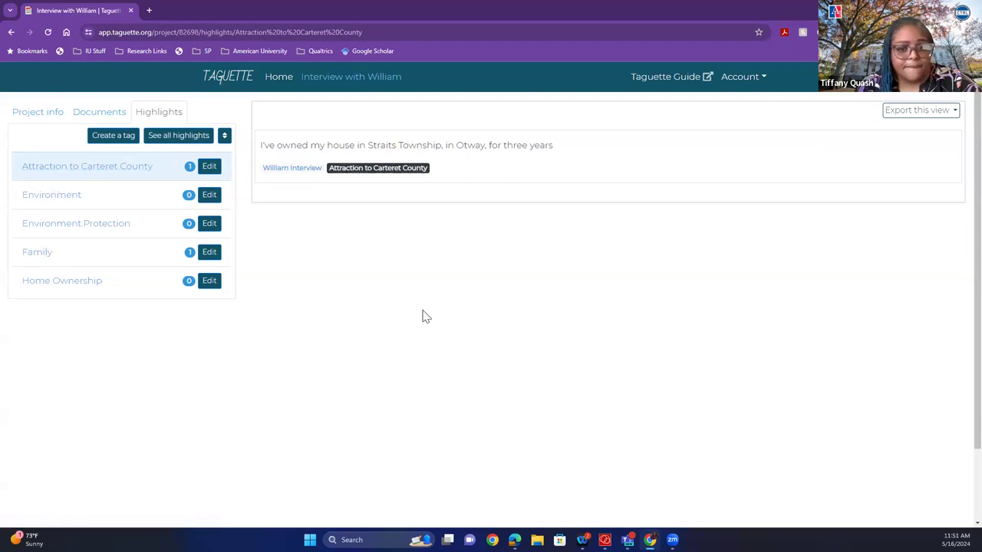
click(99, 114)
click(73, 169)
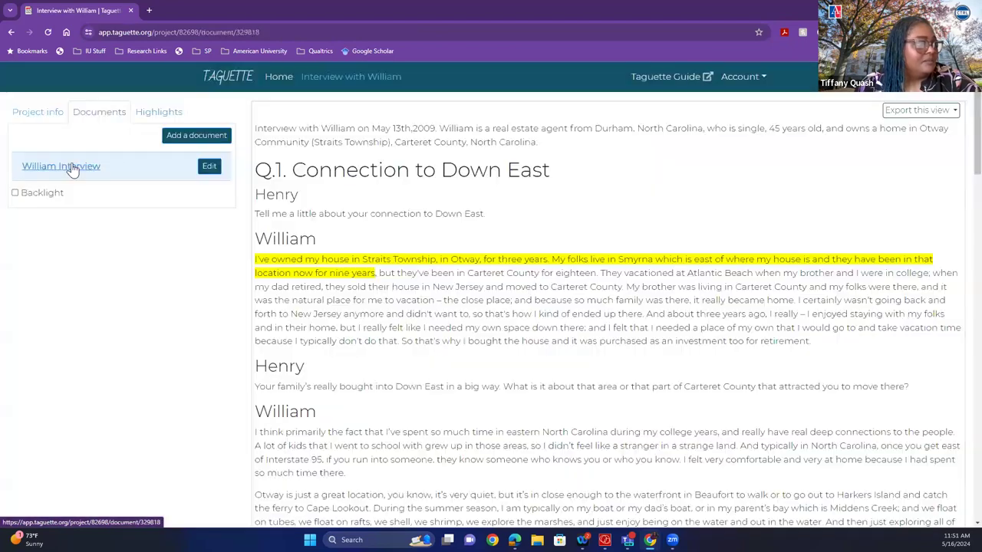